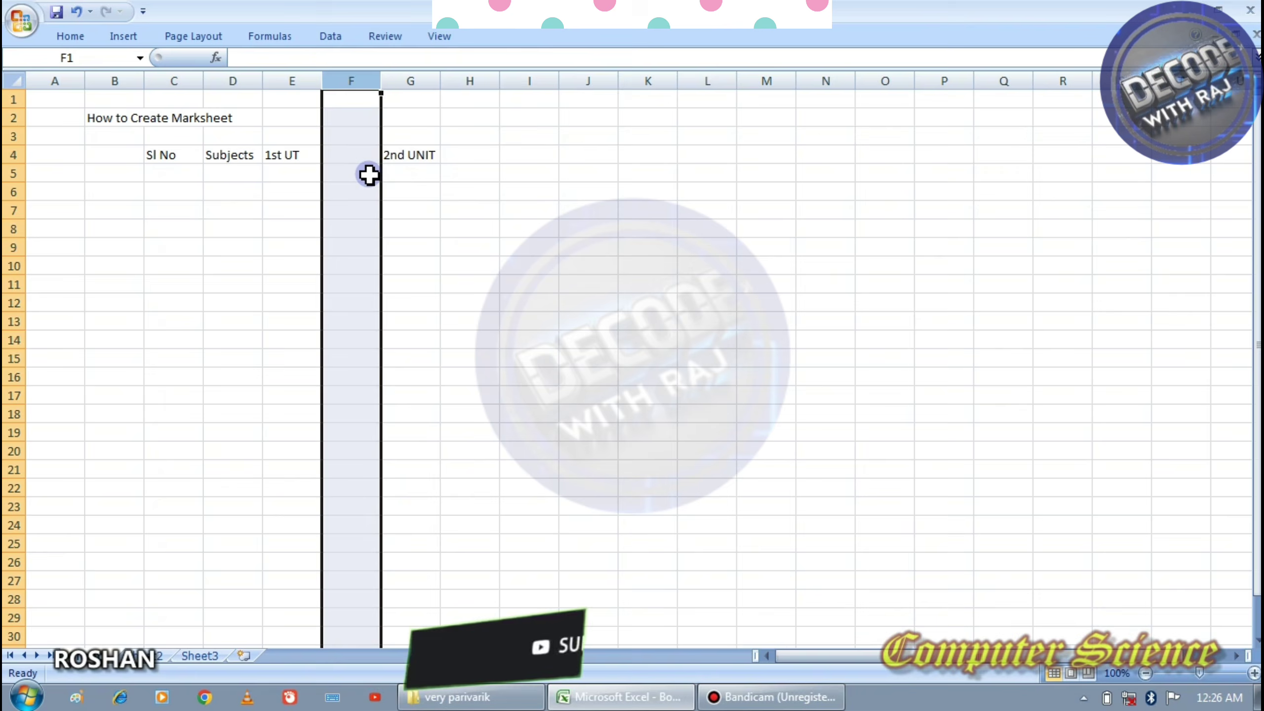
Step: Enter the column heading H/Y in F4 and the heading FINAL in H4
{"action": "left_click", "coordinate": [353, 156]}
{"action": "type", "text": "H"}
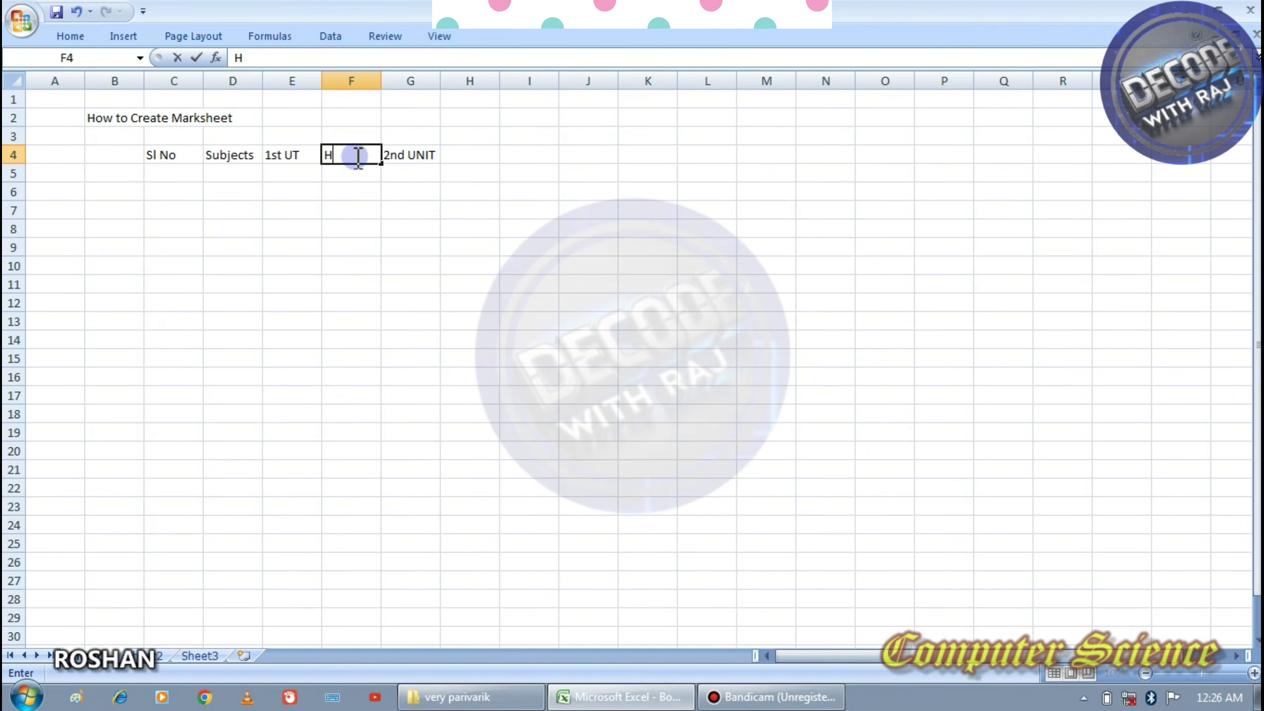
{"action": "type", "text": "AY"}
{"action": "key", "text": "Tab"}
{"action": "key", "text": "Tab"}
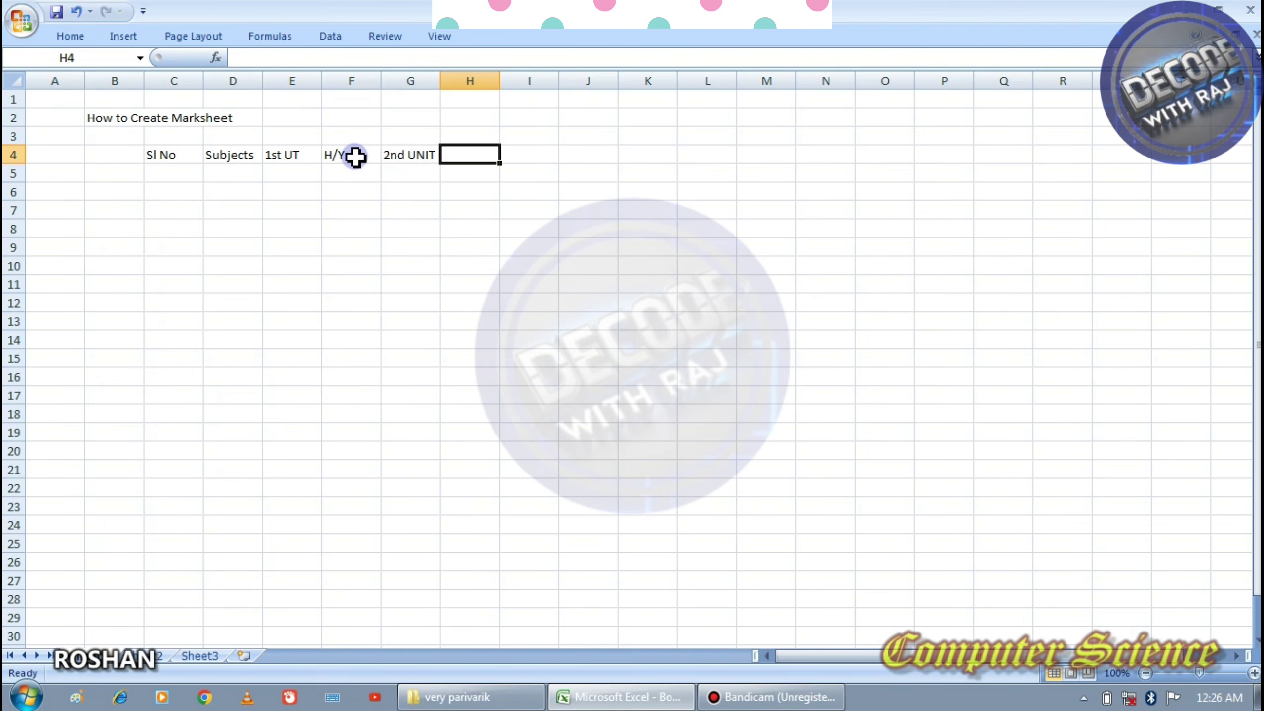
{"action": "type", "text": "FINAL"}
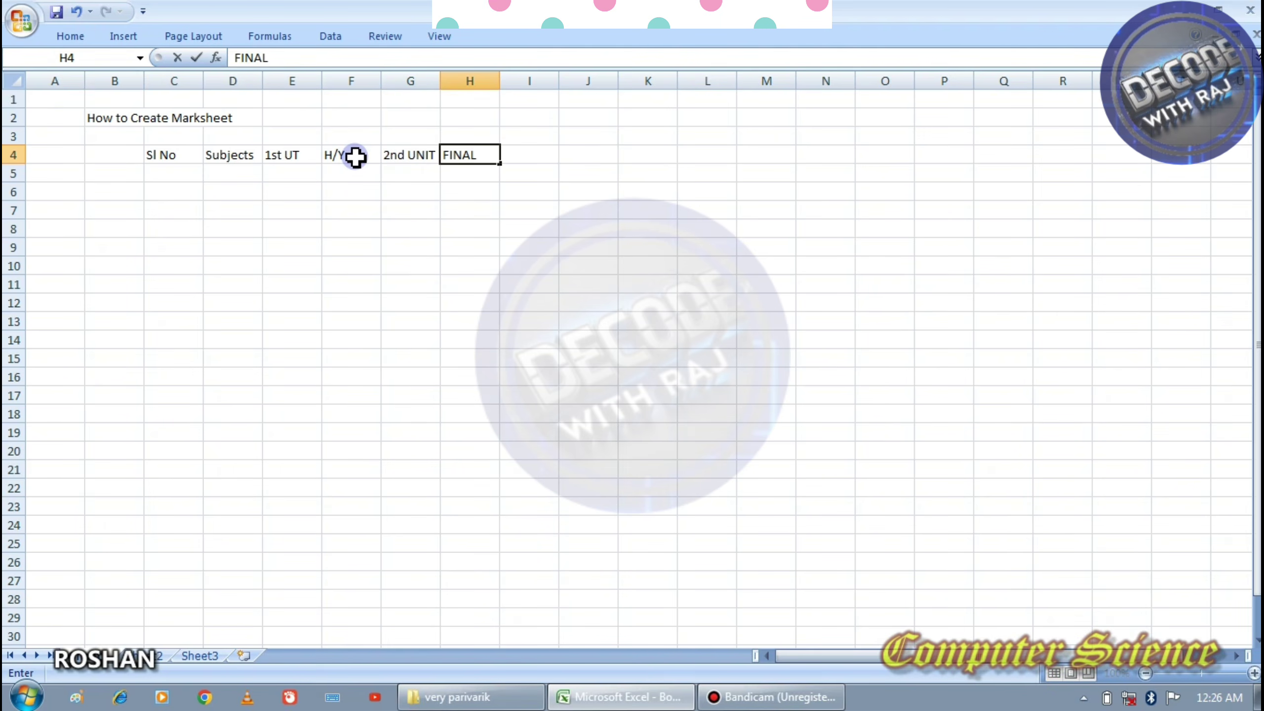
{"action": "key", "text": "Tab"}
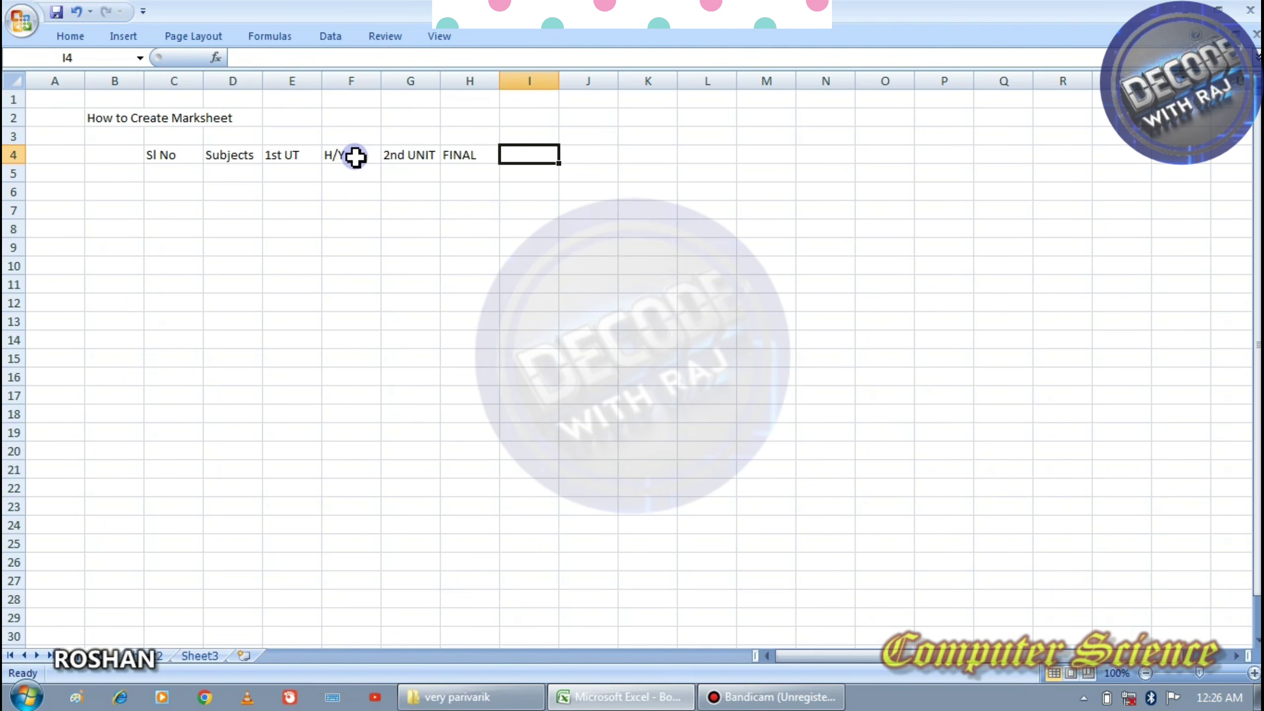
Step: Add the headings 20% of UT, 30% of HY and 50% of FINAL in I4:K4 and widen those columns to fit
{"action": "type", "text": "20% of UT"}
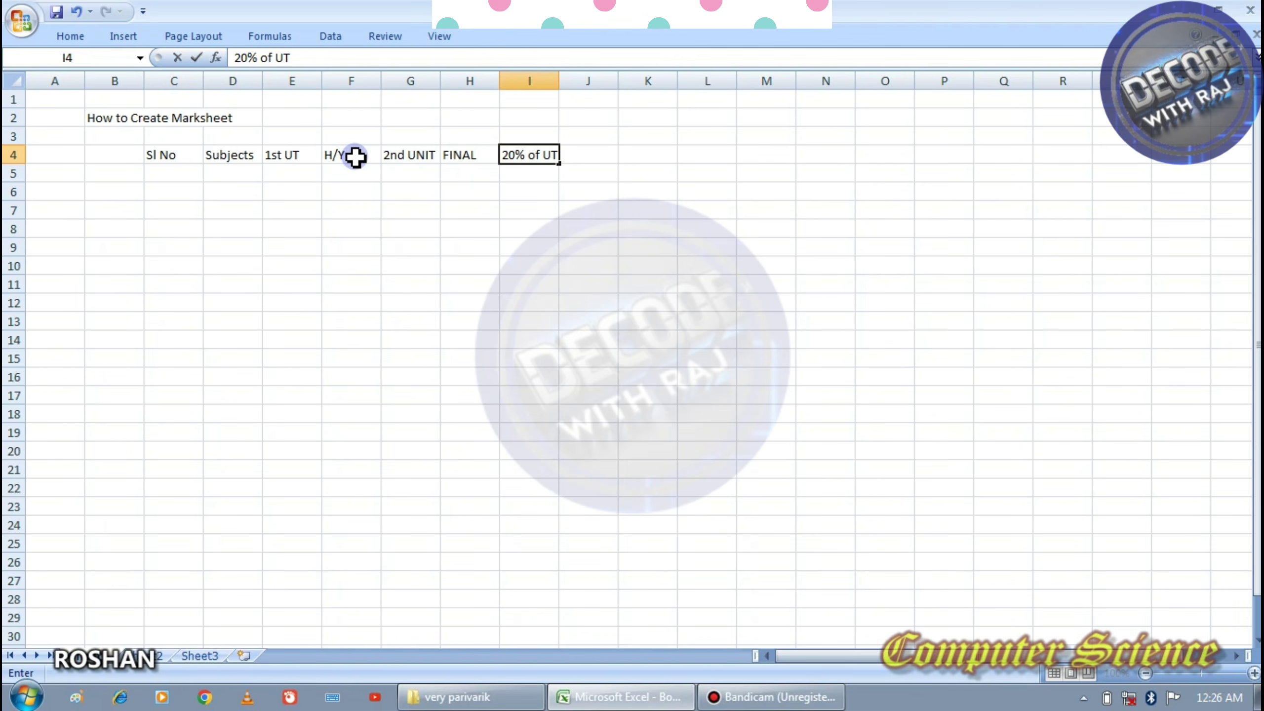
{"action": "key", "text": "Tab"}
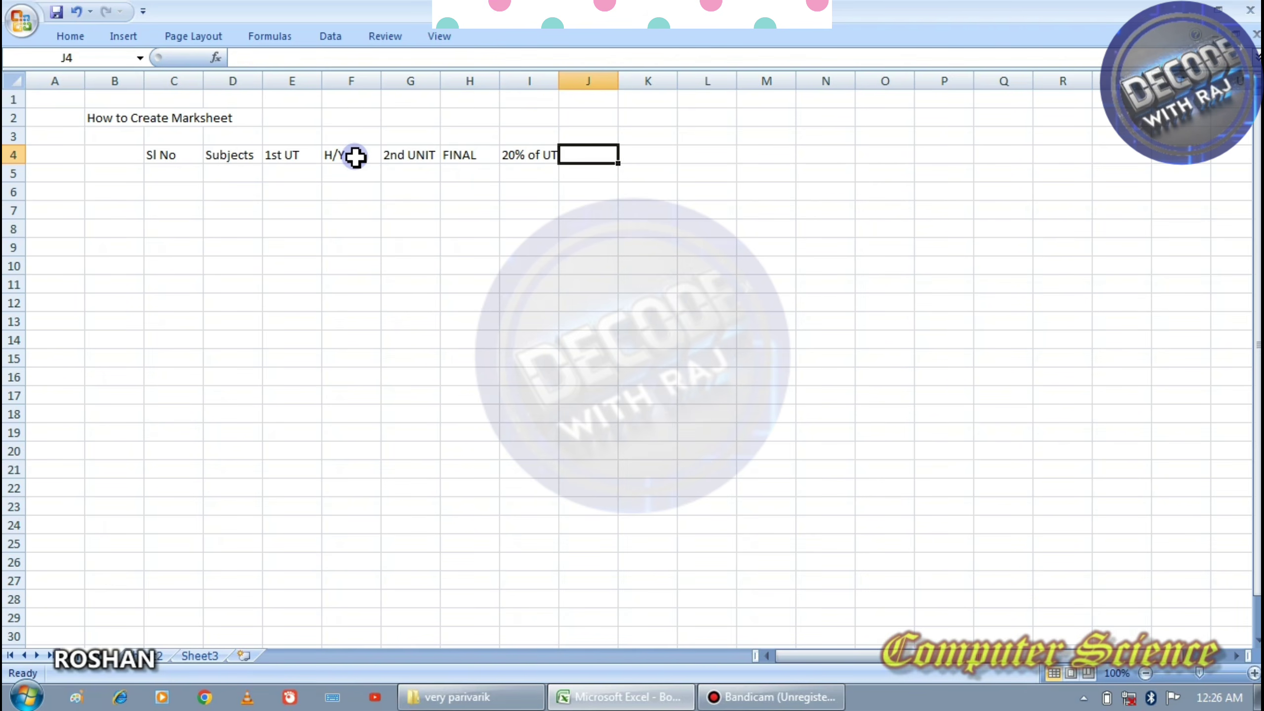
{"action": "type", "text": "30% of HY"}
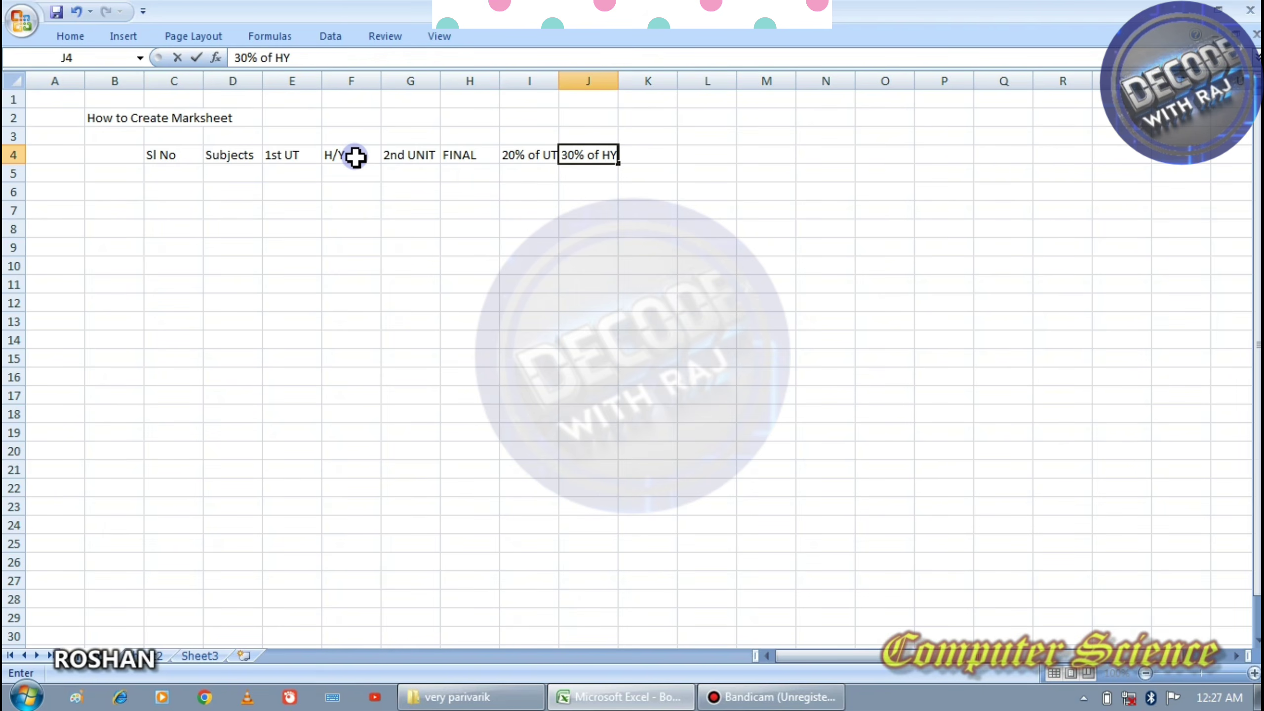
{"action": "key", "text": "Tab"}
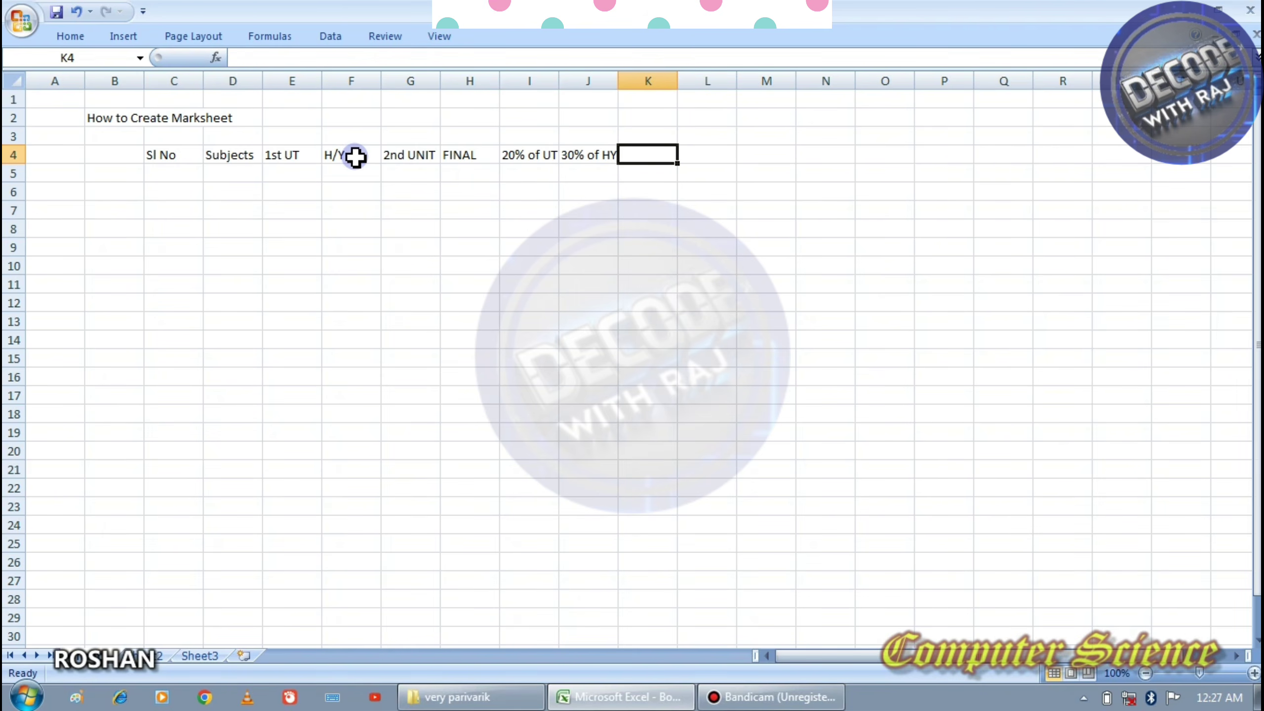
{"action": "type", "text": "50% of"}
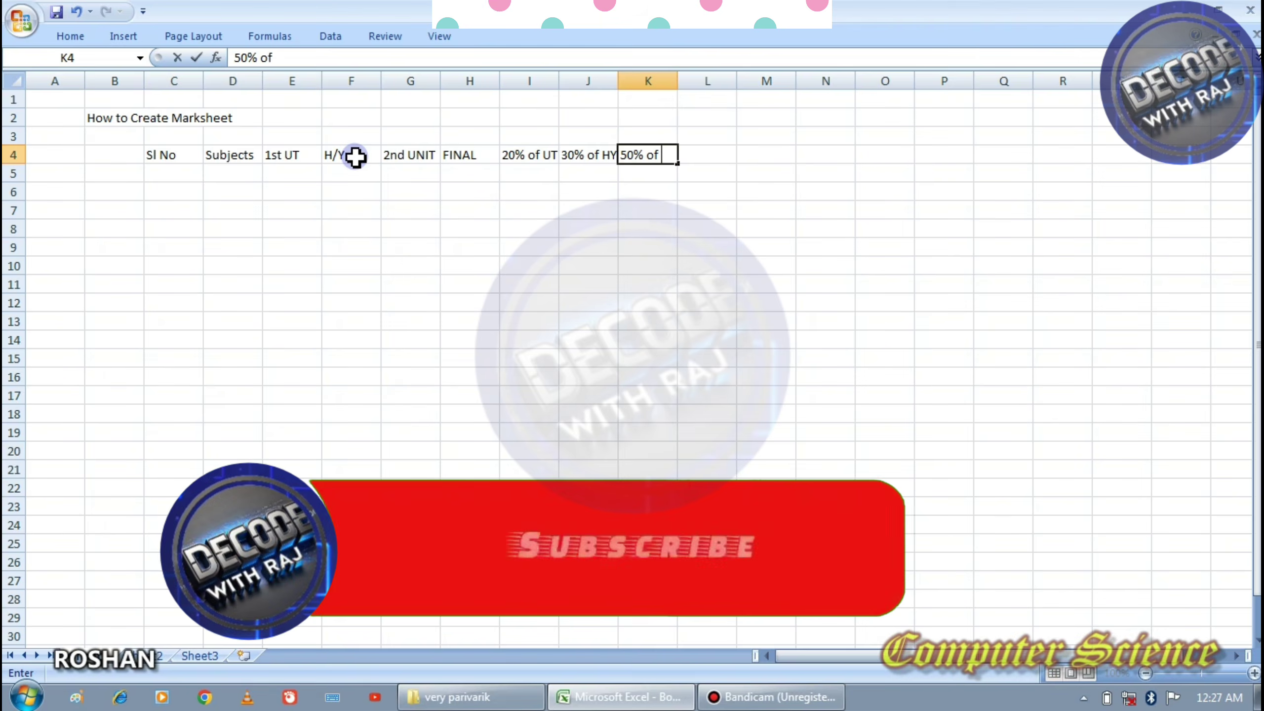
{"action": "type", "text": " FINal"}
{"action": "key", "text": "BackSpace"}
{"action": "key", "text": "BackSpace"}
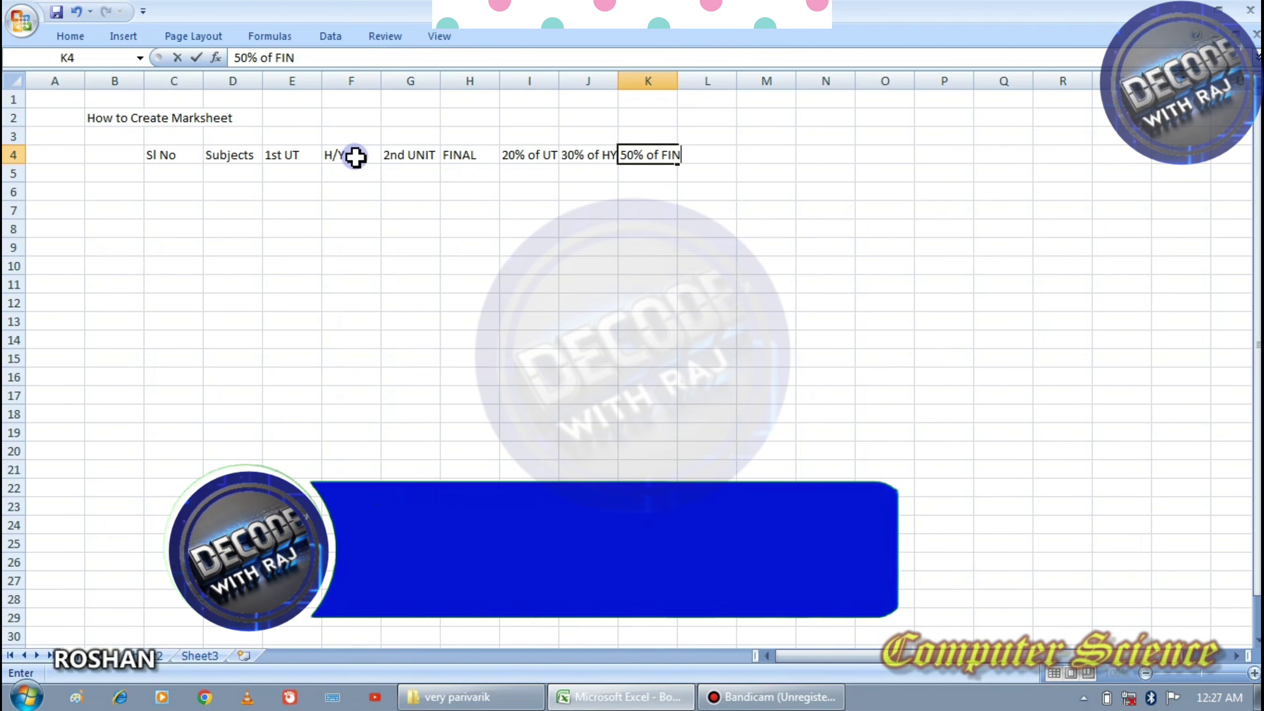
{"action": "type", "text": "AL"}
{"action": "left_click", "coordinate": [645, 211]}
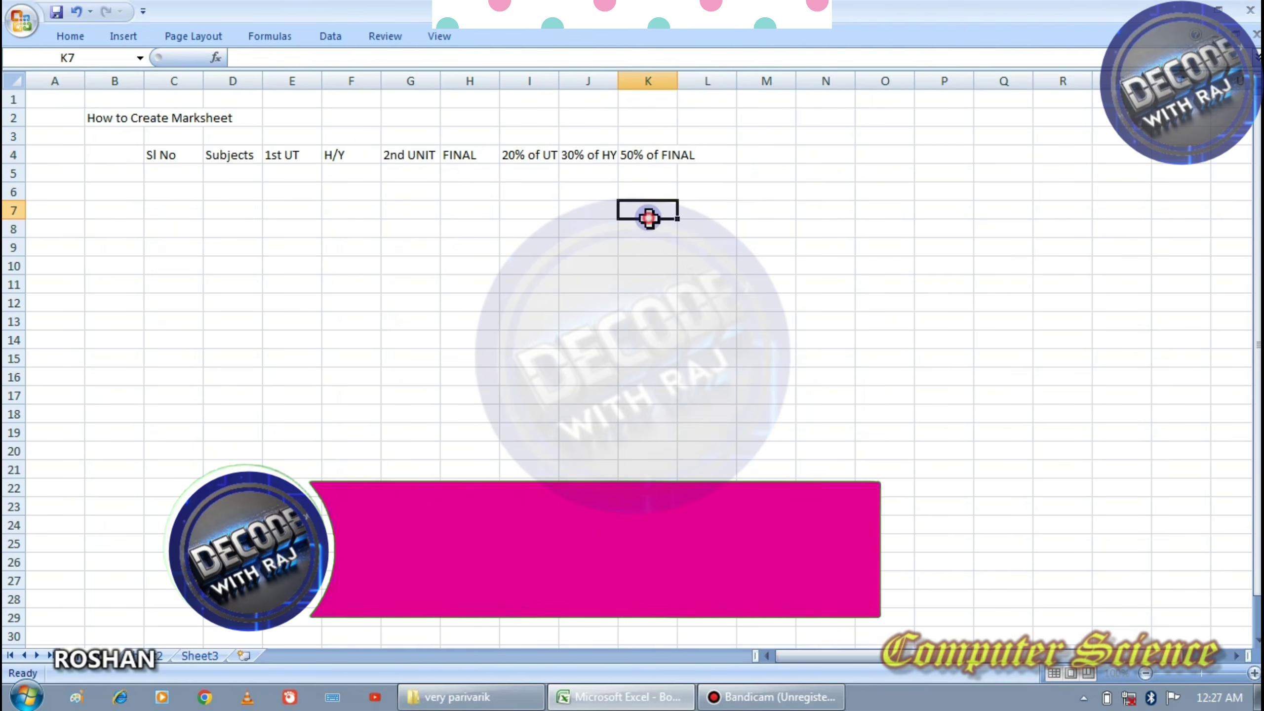
{"action": "left_click_drag", "start_coordinate": [675, 83], "coordinate": [701, 82]}
{"action": "left_click_drag", "start_coordinate": [618, 82], "coordinate": [574, 77]}
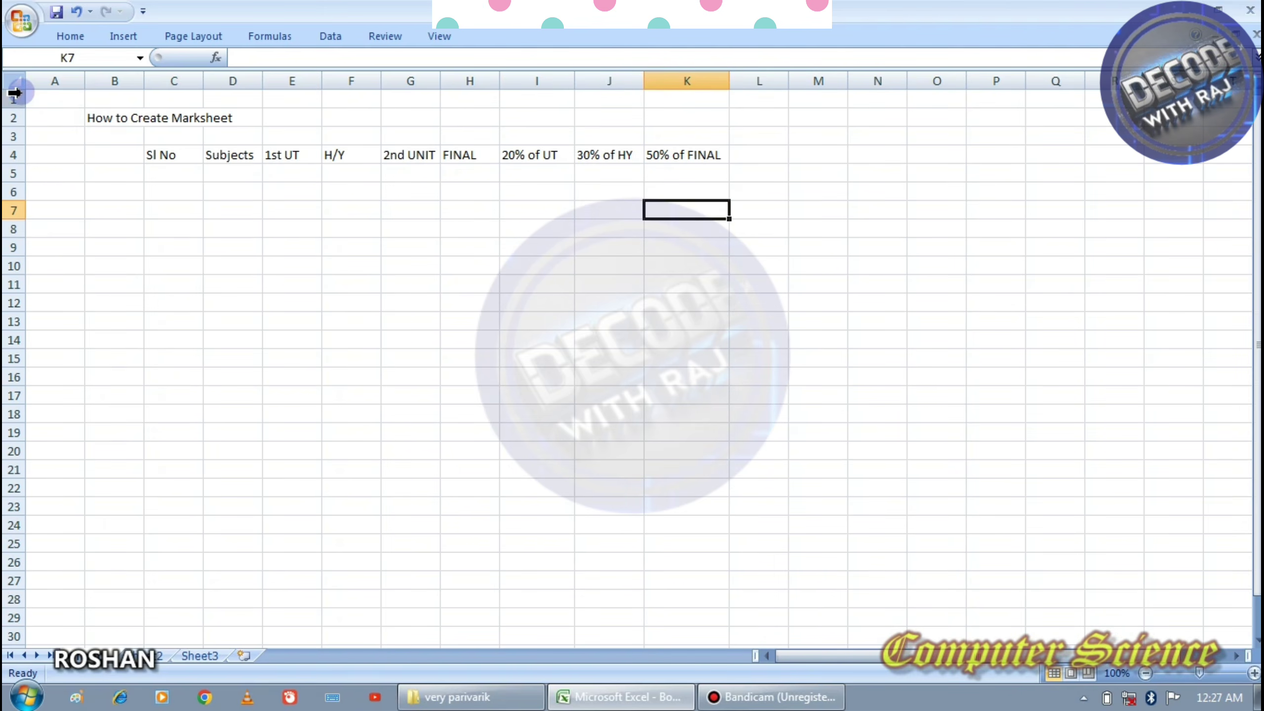
Step: Set the font size of the range A1:L25 to 14
{"action": "left_click_drag", "start_coordinate": [67, 106], "coordinate": [764, 544]}
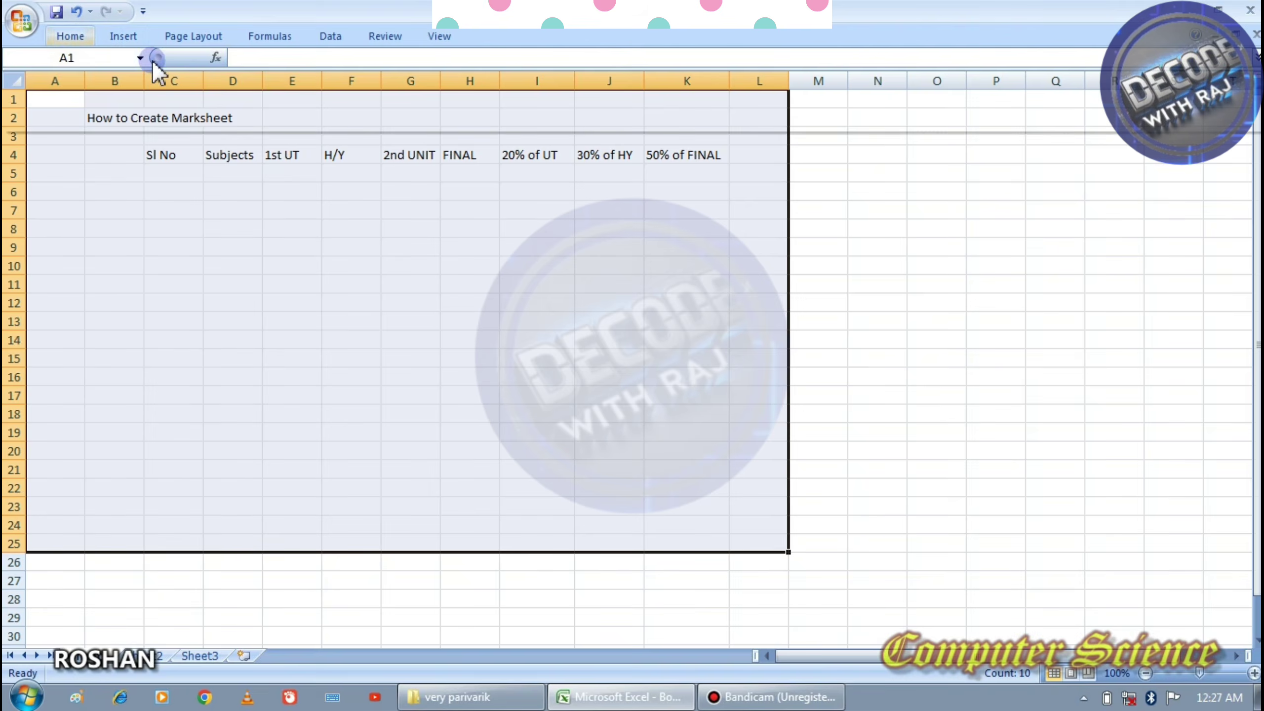
{"action": "left_click", "coordinate": [71, 36]}
{"action": "left_click", "coordinate": [290, 68]}
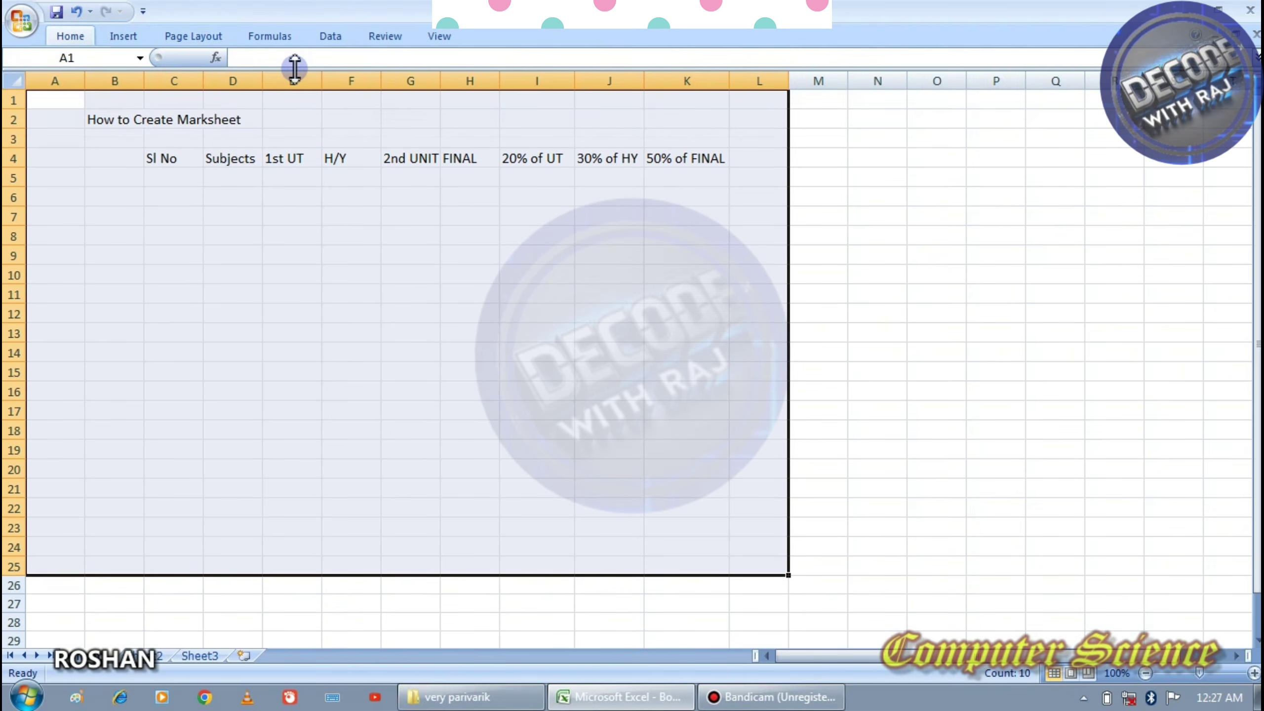
{"action": "left_click", "coordinate": [69, 37]}
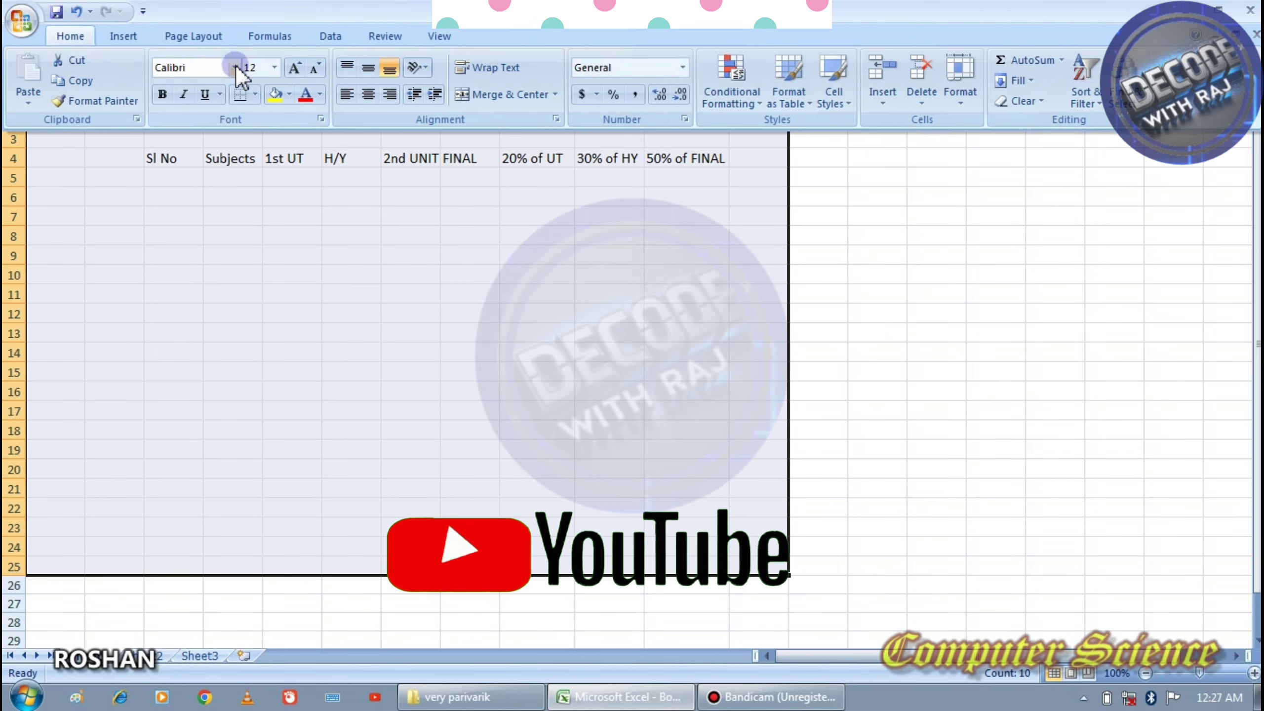
{"action": "left_click", "coordinate": [279, 69]}
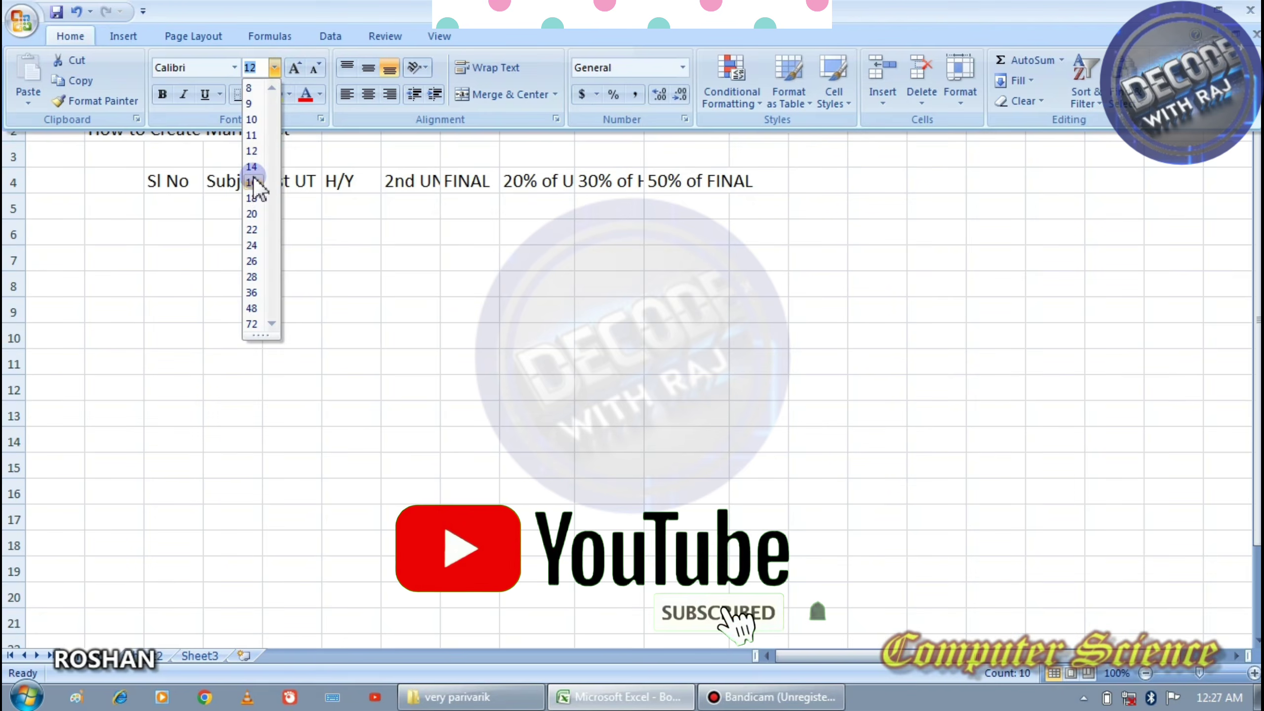
{"action": "left_click", "coordinate": [252, 167]}
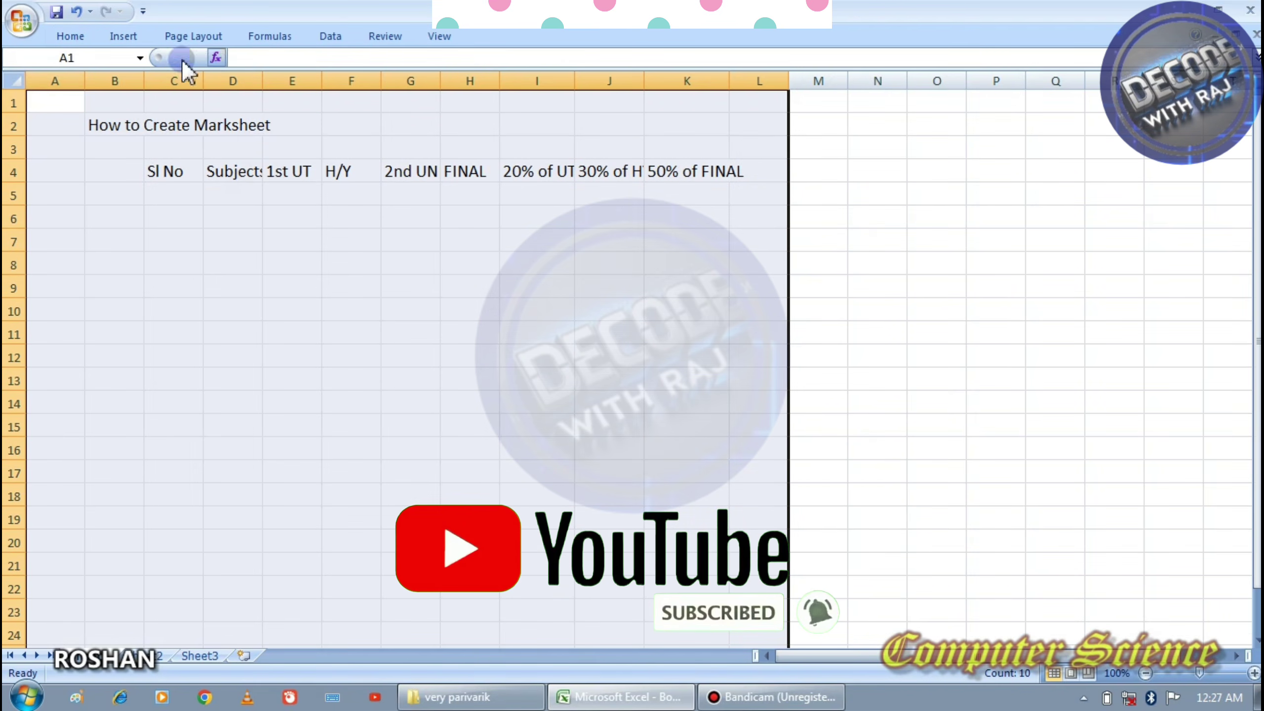
Step: Change the font of the range A1:L25 to Bodoni MT and adjust the column widths so the headings fit
{"action": "left_click", "coordinate": [72, 36]}
{"action": "left_click", "coordinate": [234, 67]}
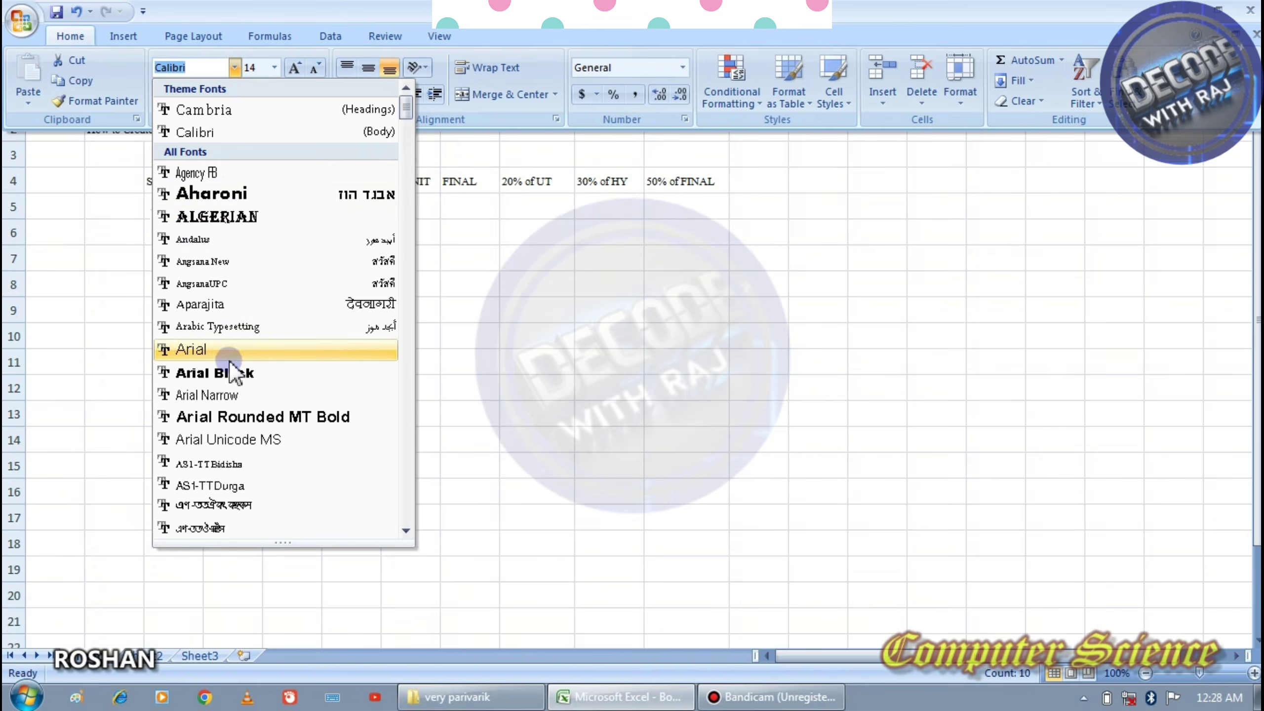
{"action": "scroll", "coordinate": [231, 374], "scroll_direction": "down", "scroll_amount": 1}
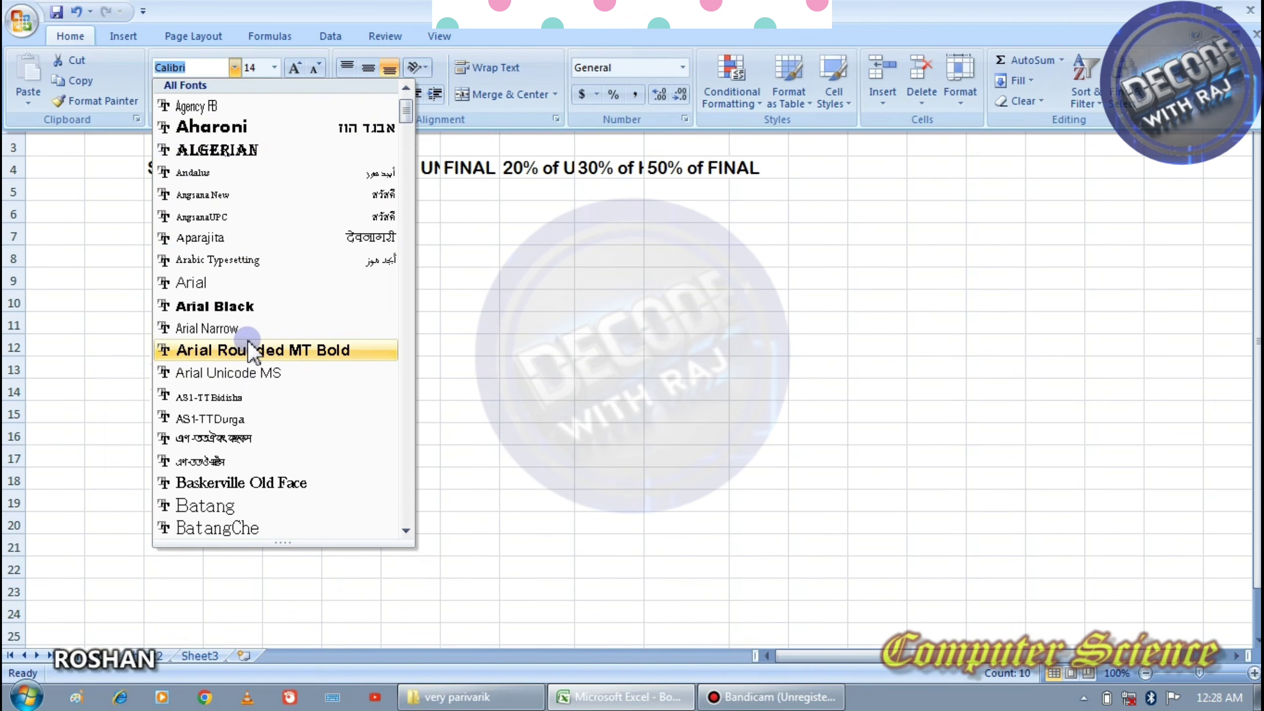
{"action": "scroll", "coordinate": [247, 340], "scroll_direction": "down", "scroll_amount": 4}
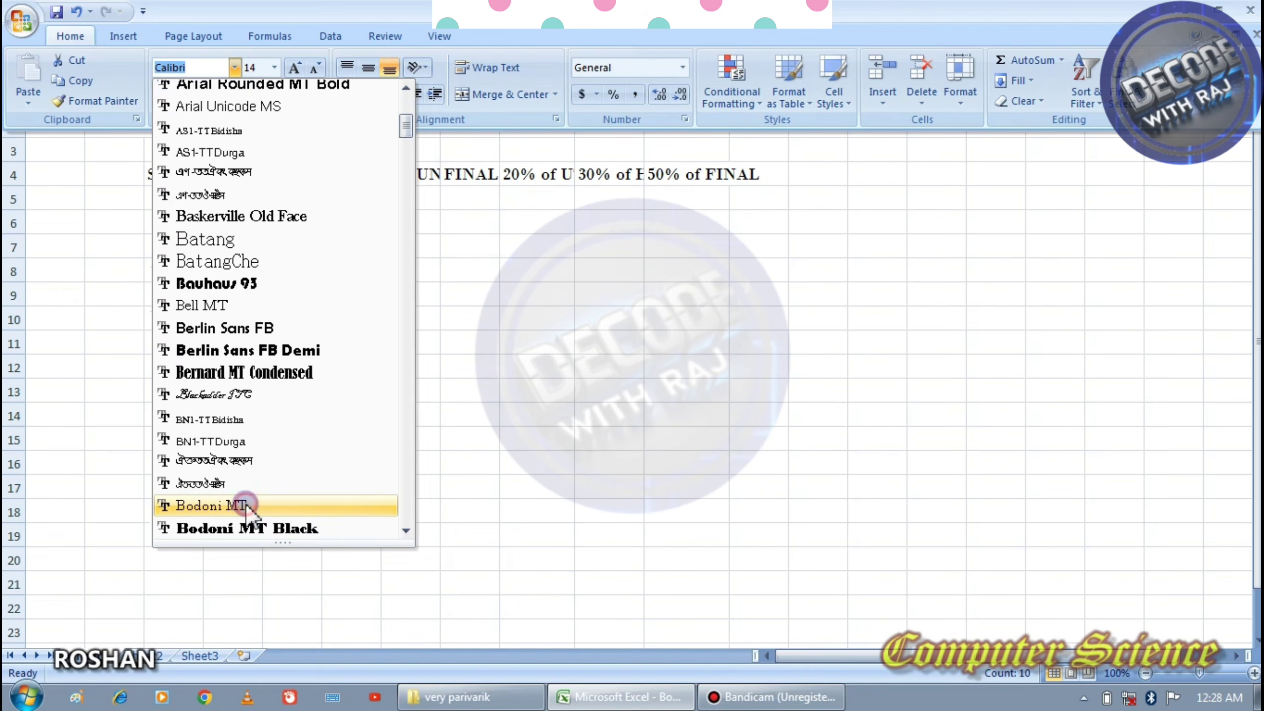
{"action": "left_click", "coordinate": [240, 504]}
{"action": "left_click_drag", "start_coordinate": [576, 80], "coordinate": [742, 82]}
{"action": "left_click_drag", "start_coordinate": [639, 80], "coordinate": [603, 81]}
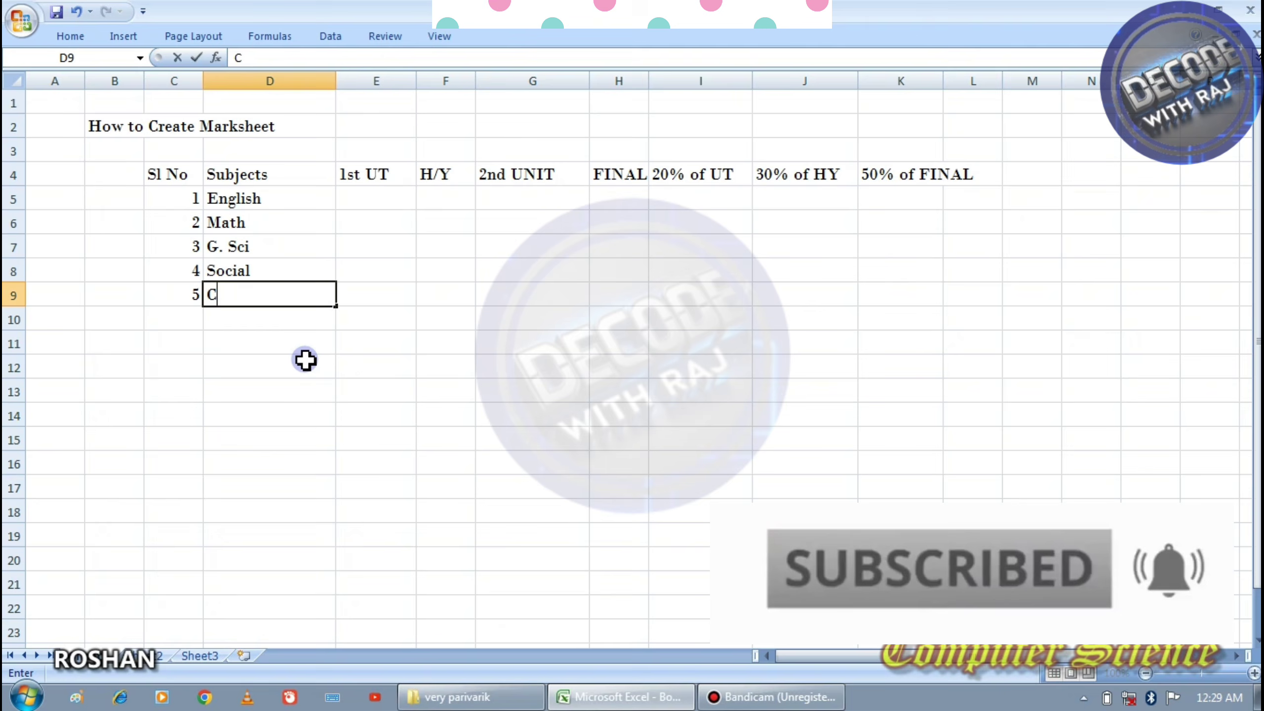
Step: Enter Computer as subject 5 in D9 and add serial number 6 with the subject Assamese in row 10
{"action": "type", "text": "Computer"}
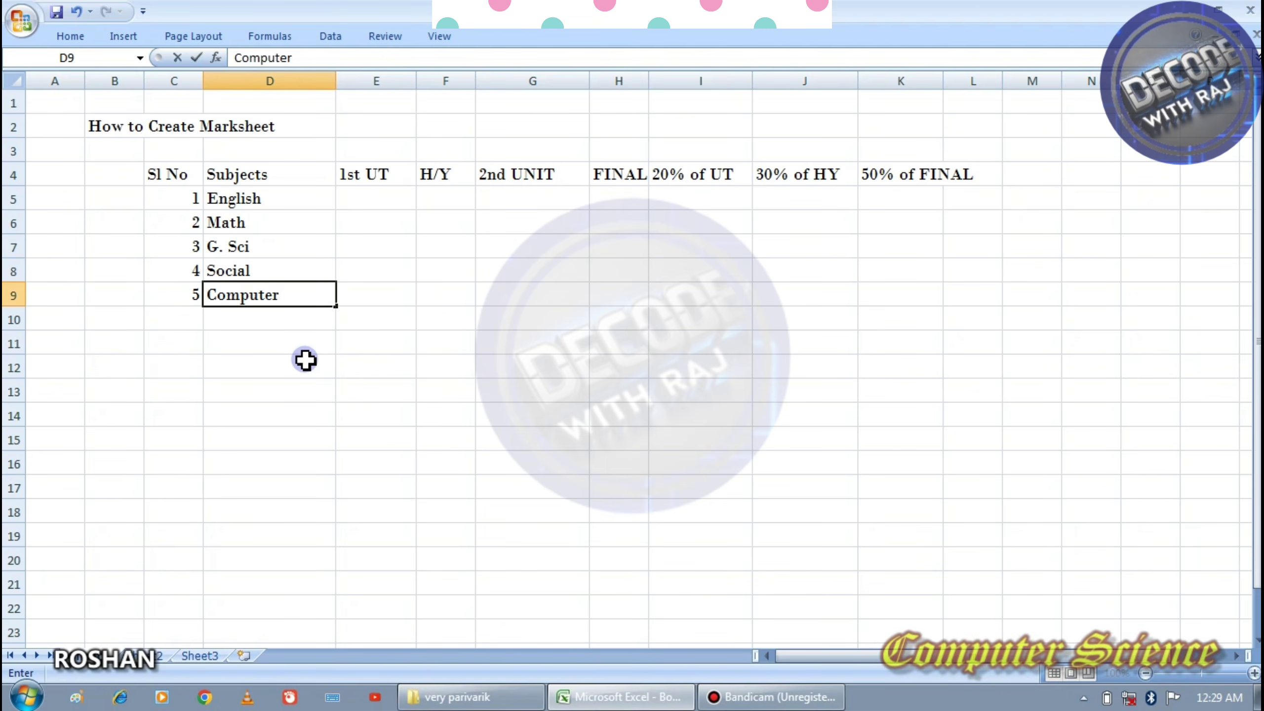
{"action": "key", "text": "Return"}
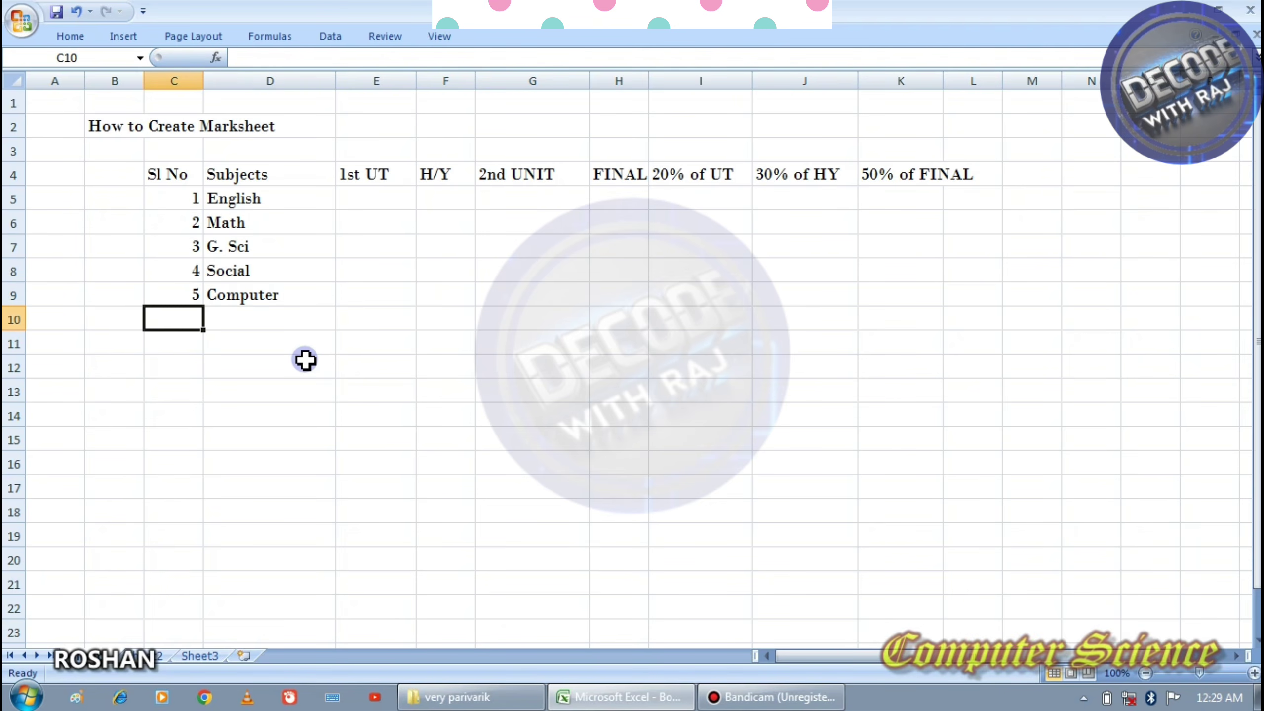
{"action": "type", "text": "6"}
{"action": "key", "text": "Tab"}
{"action": "type", "text": "A"}
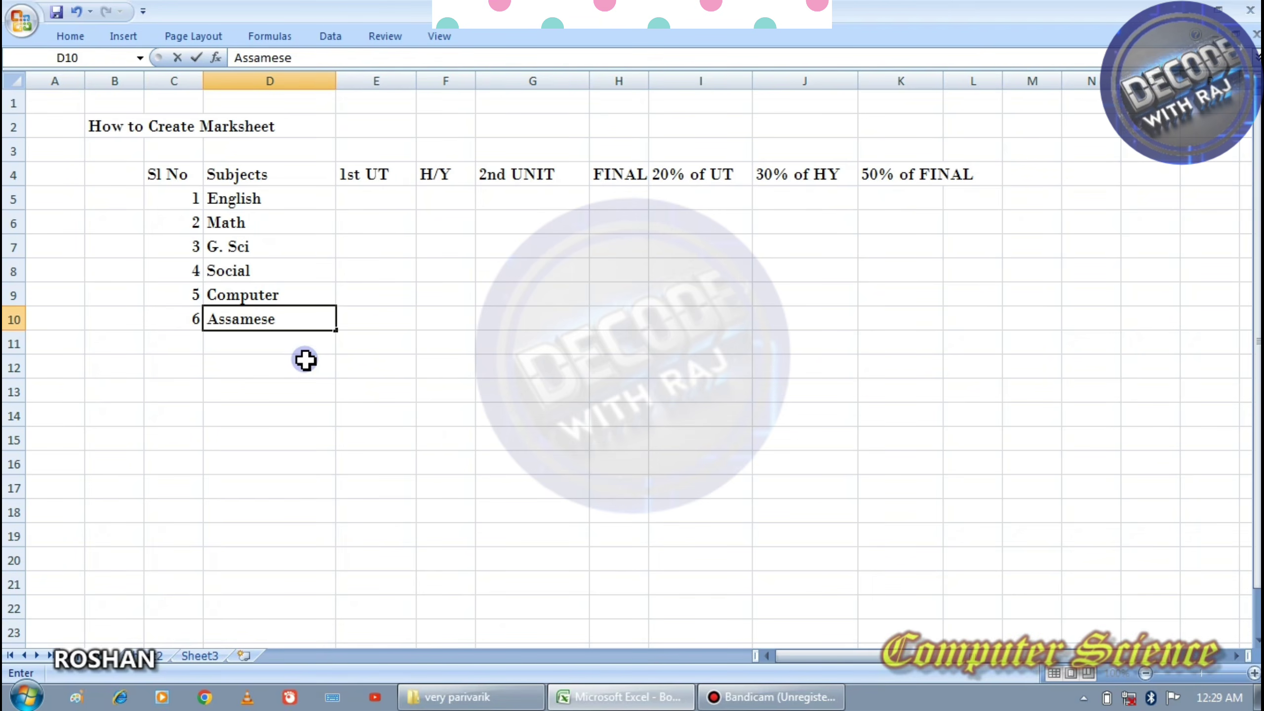
Step: Fill in the 1st UT marks from English to Assamese in E5:E10 with 41, 42, 38, 40, 36 and 39
{"action": "left_click", "coordinate": [378, 199]}
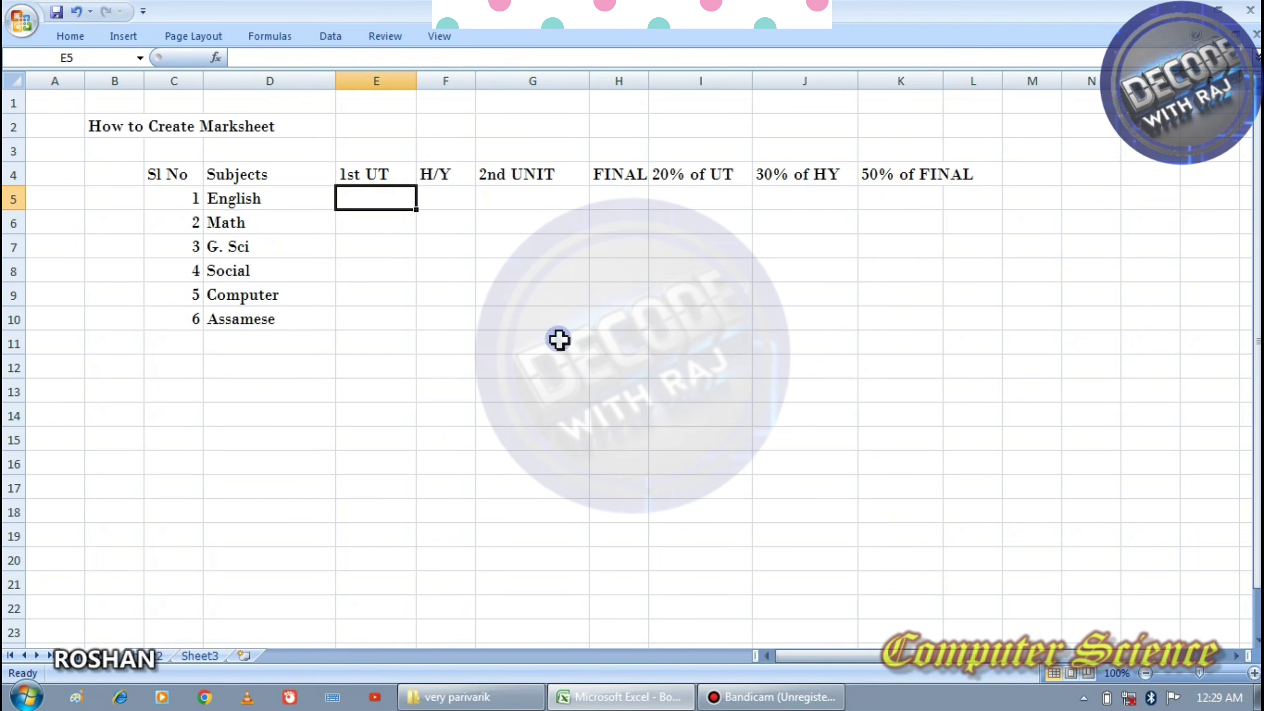
{"action": "type", "text": "4"}
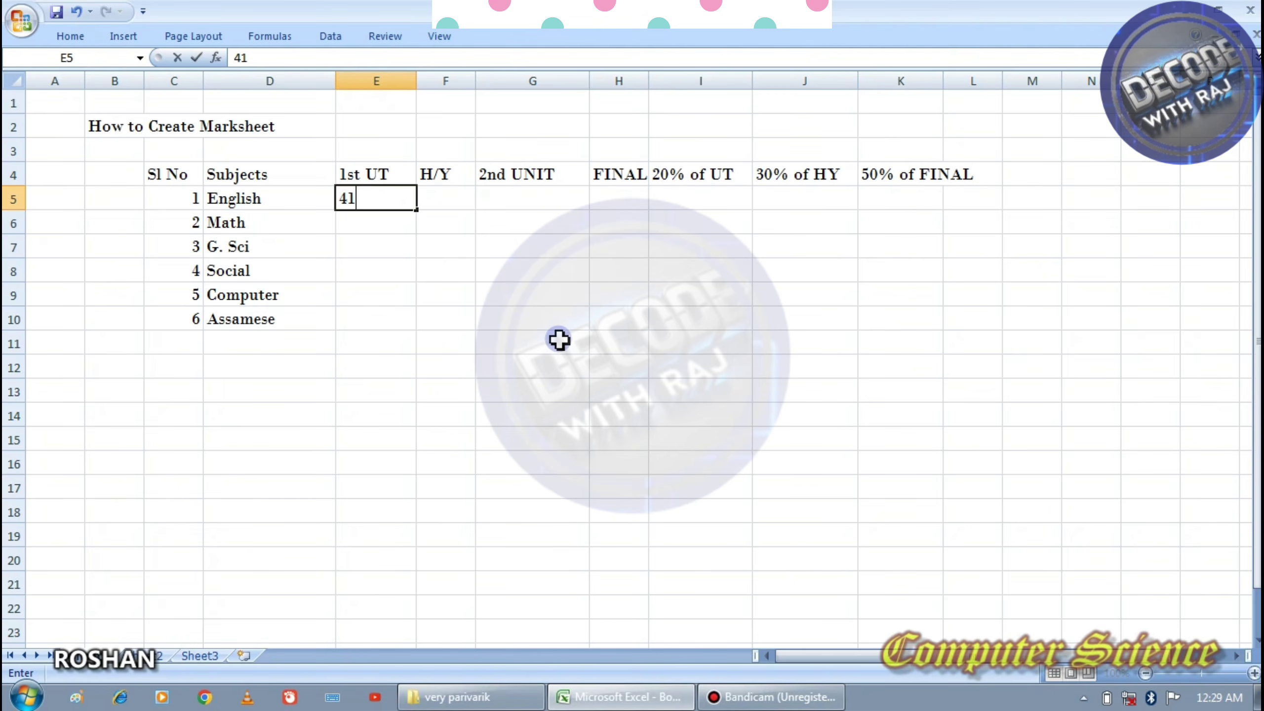
{"action": "type", "text": "1"}
{"action": "key", "text": "Return"}
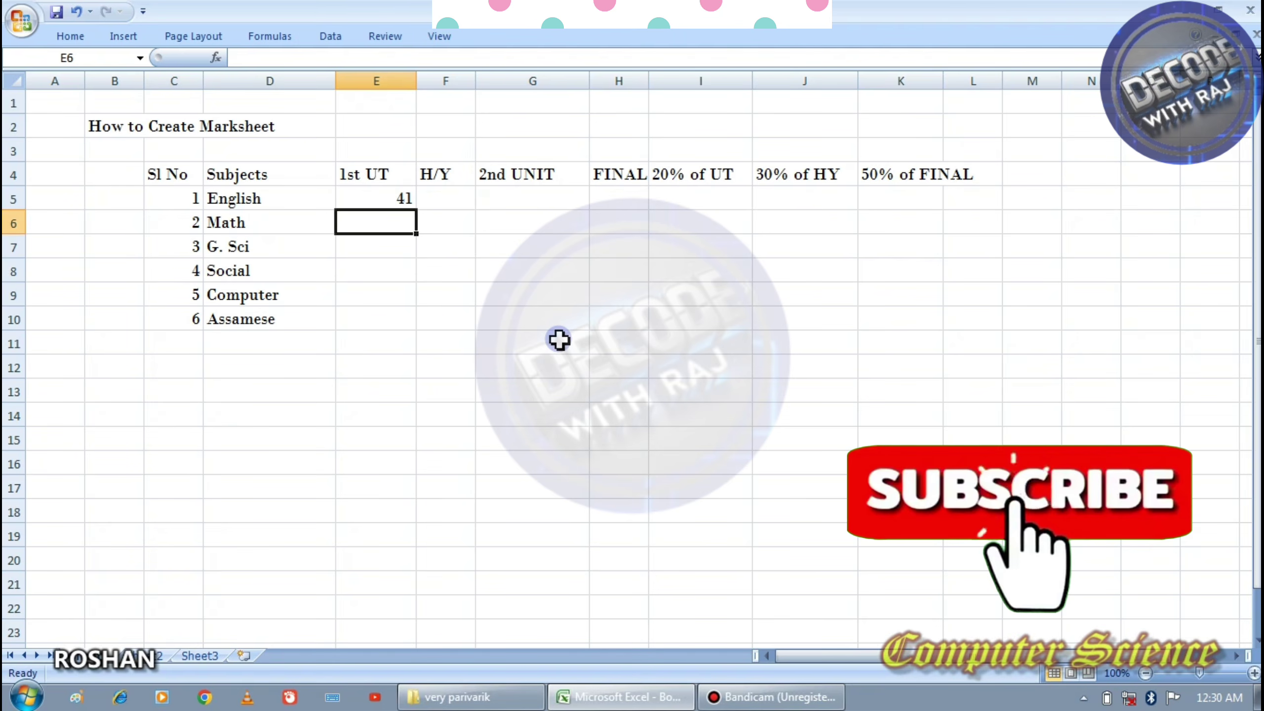
{"action": "type", "text": "42"}
{"action": "key", "text": "Return"}
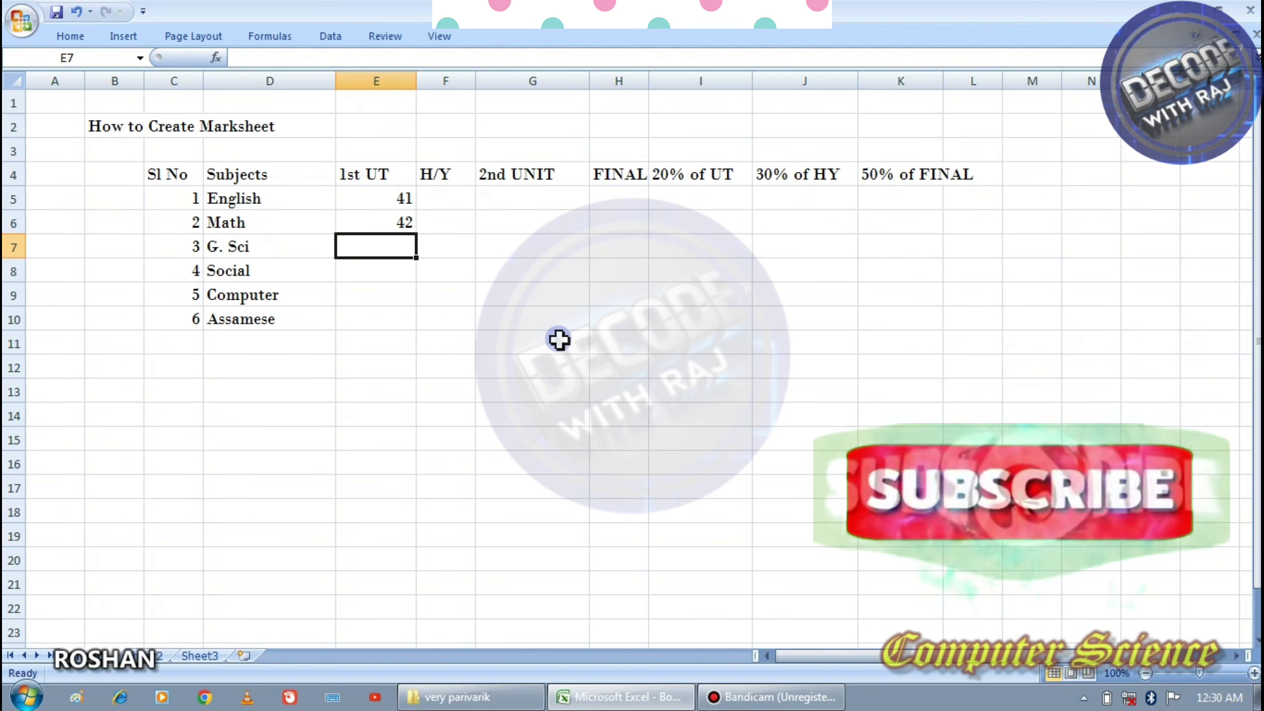
{"action": "type", "text": "38"}
{"action": "key", "text": "Return"}
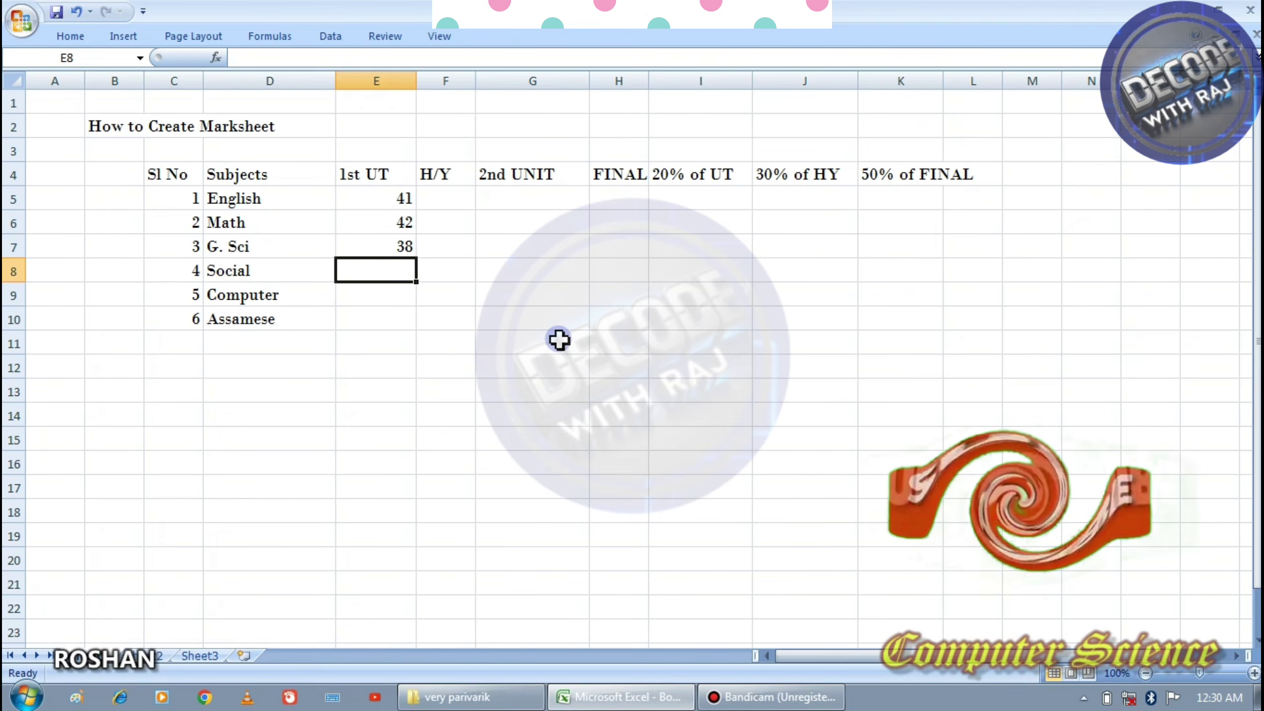
{"action": "type", "text": "40"}
{"action": "key", "text": "Return"}
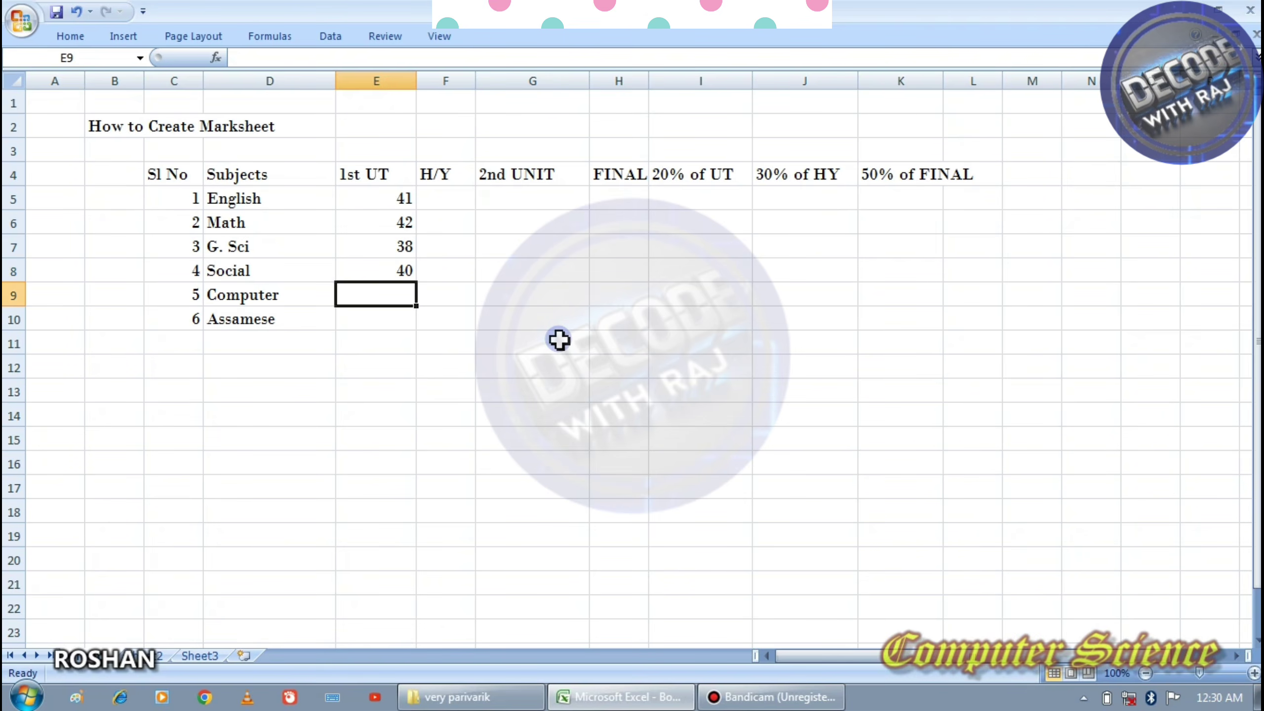
{"action": "type", "text": "36"}
{"action": "key", "text": "Return"}
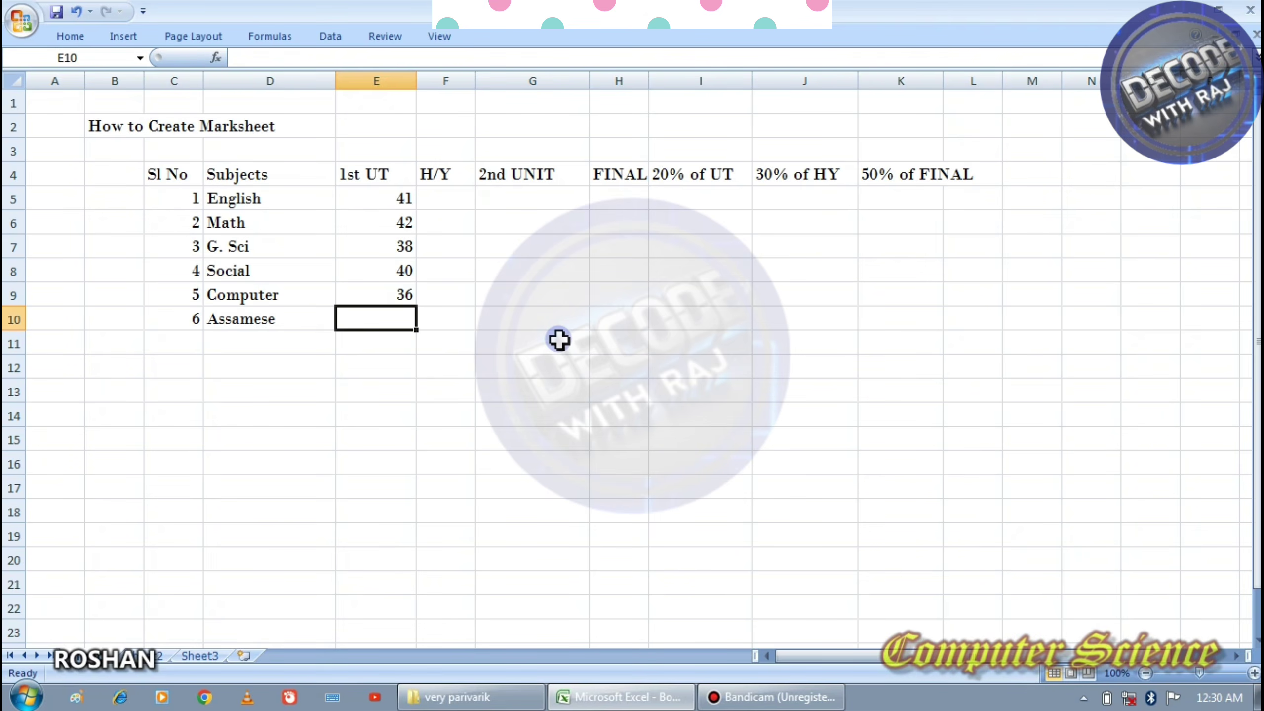
{"action": "type", "text": "39"}
{"action": "key", "text": "Return"}
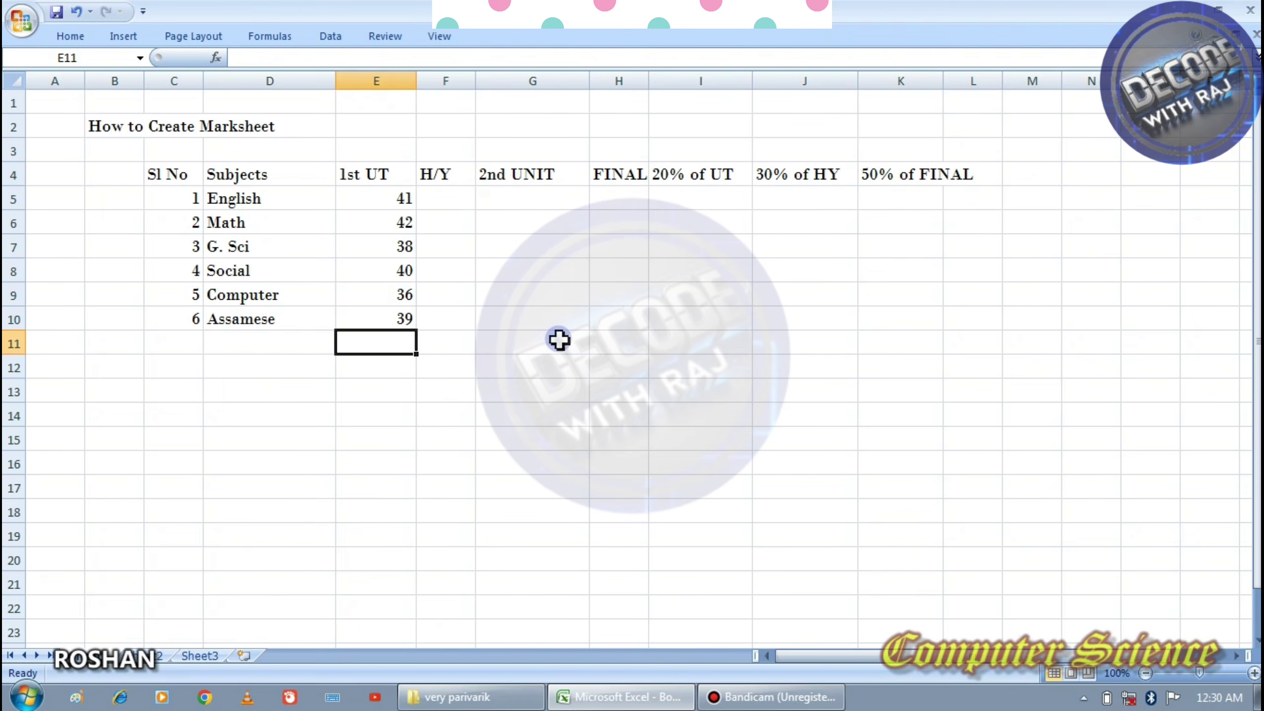
Step: Enter the row label TOTAL in D12, below the list of subjects
{"action": "left_click", "coordinate": [248, 366]}
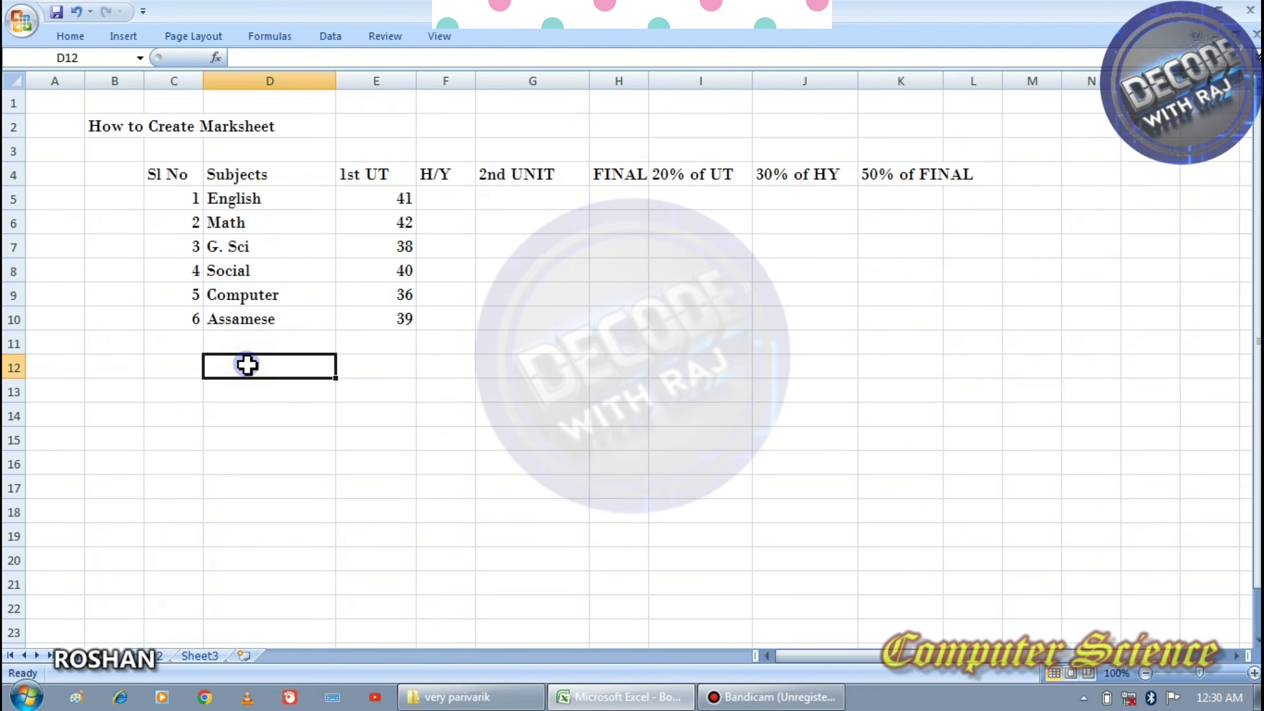
{"action": "type", "text": "TOTAL"}
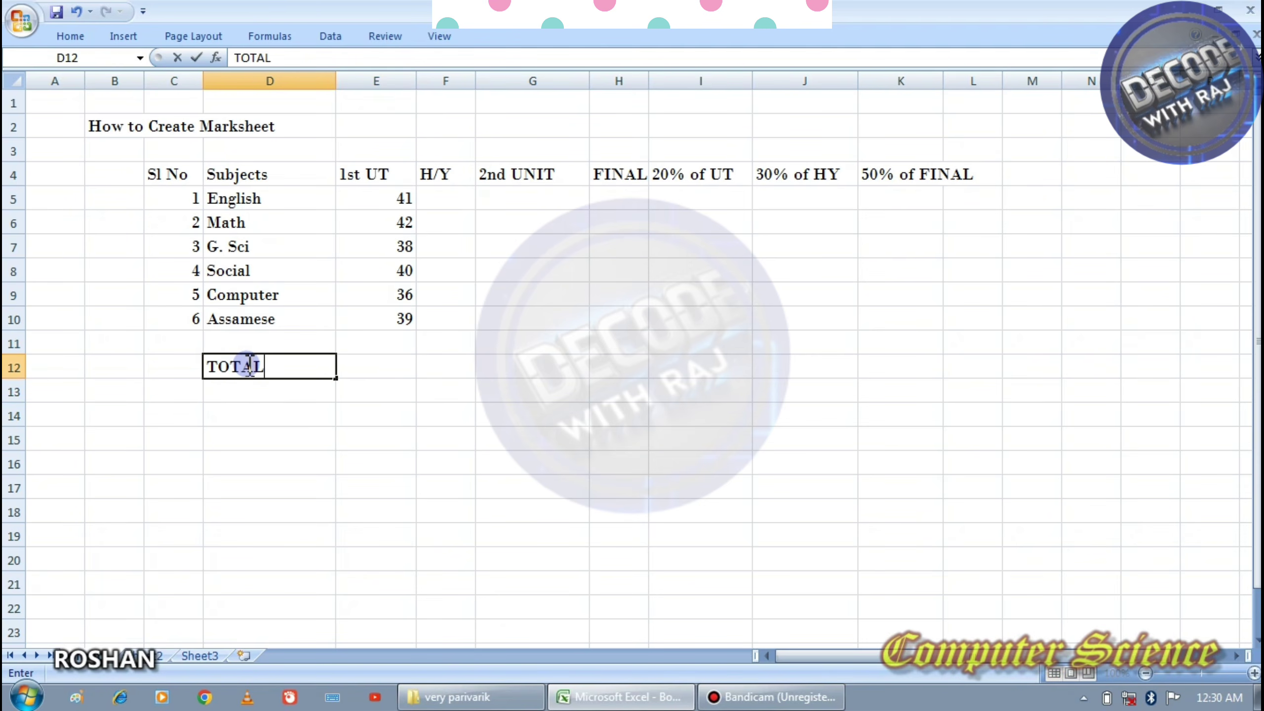
{"action": "left_click", "coordinate": [441, 197]}
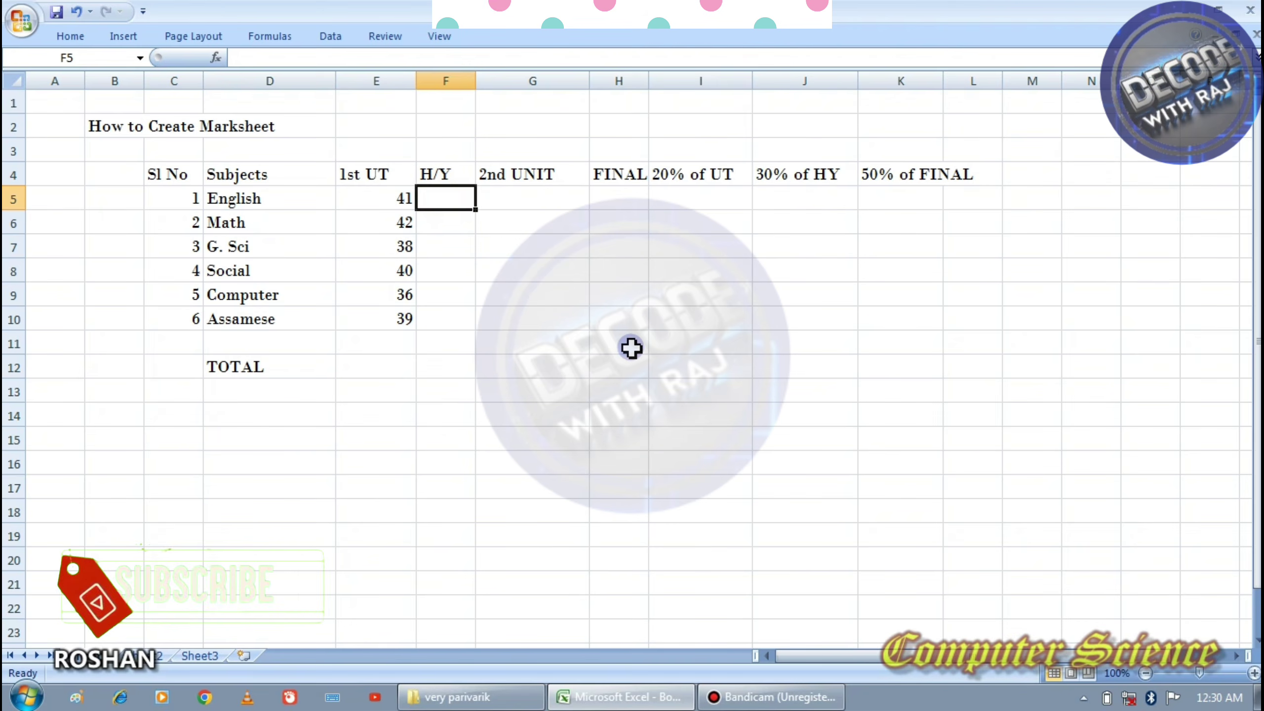
Step: Fill in the H/Y marks from English to Assamese in F5:F10 with 92, 84, 65, 75, 69 and 74
{"action": "type", "text": "1"}
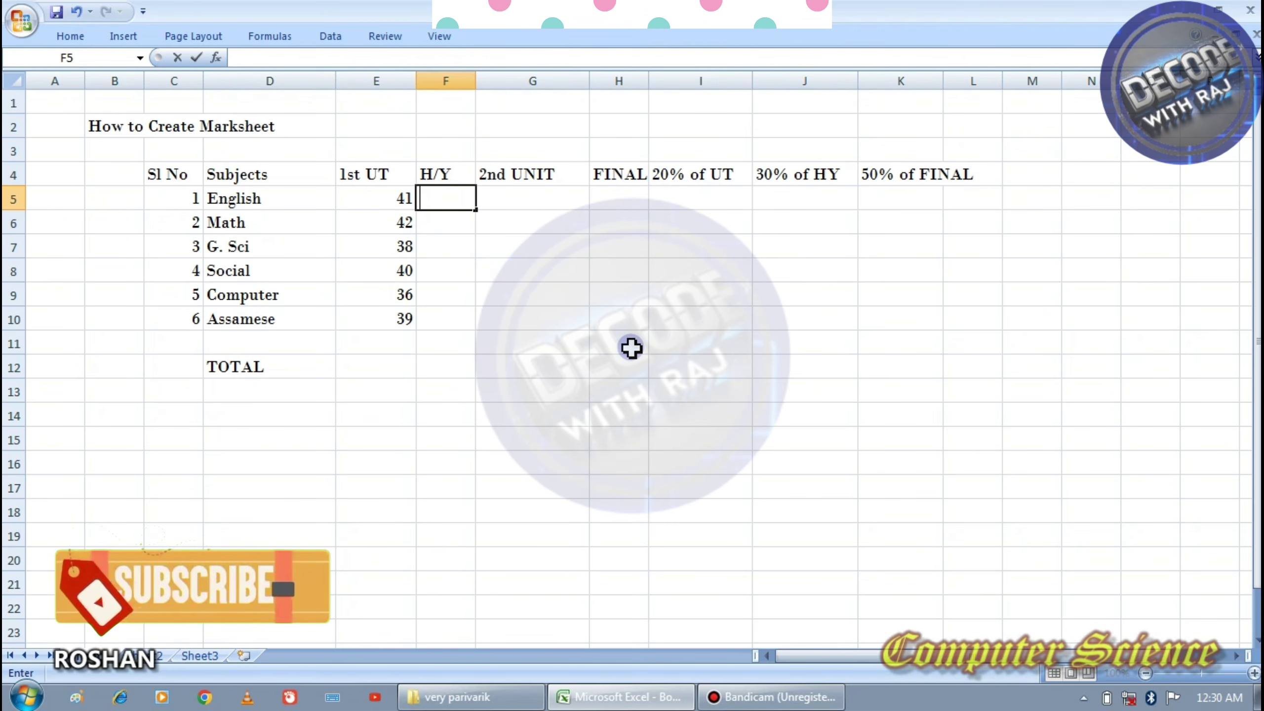
{"action": "key", "text": "Return"}
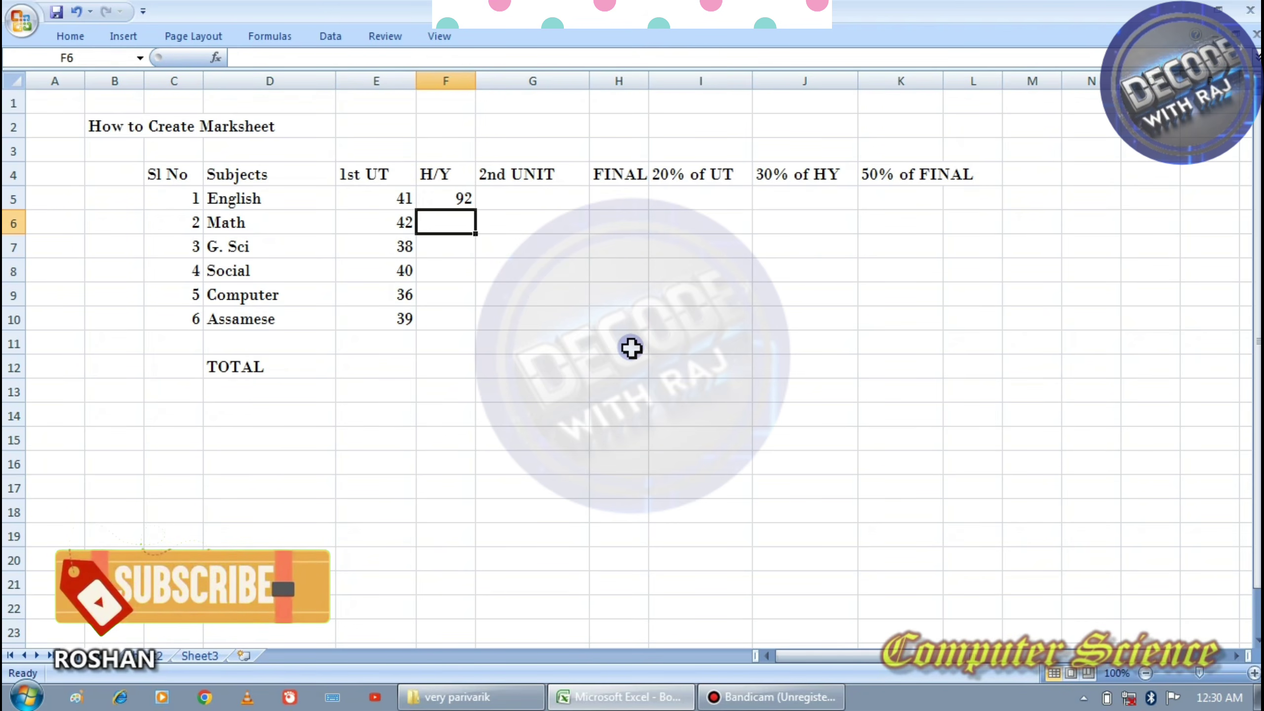
{"action": "type", "text": "84"}
{"action": "key", "text": "Return"}
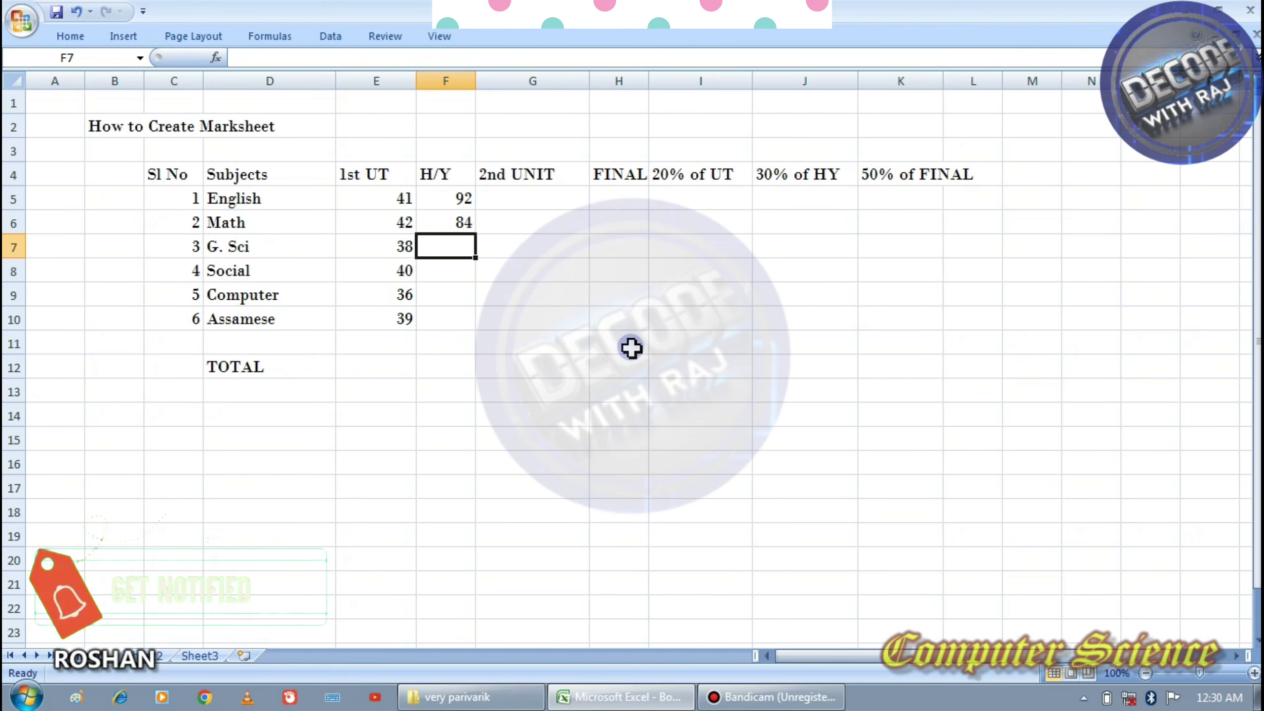
{"action": "type", "text": "65"}
{"action": "key", "text": "Return"}
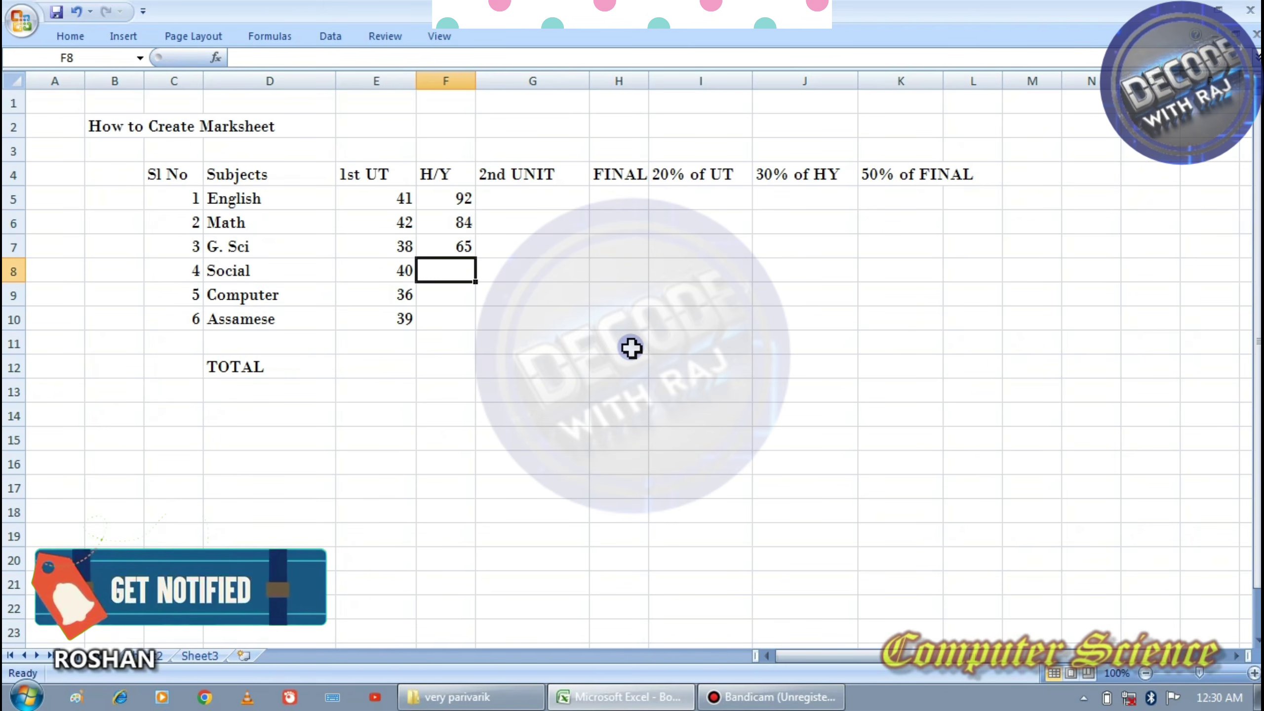
{"action": "type", "text": "75"}
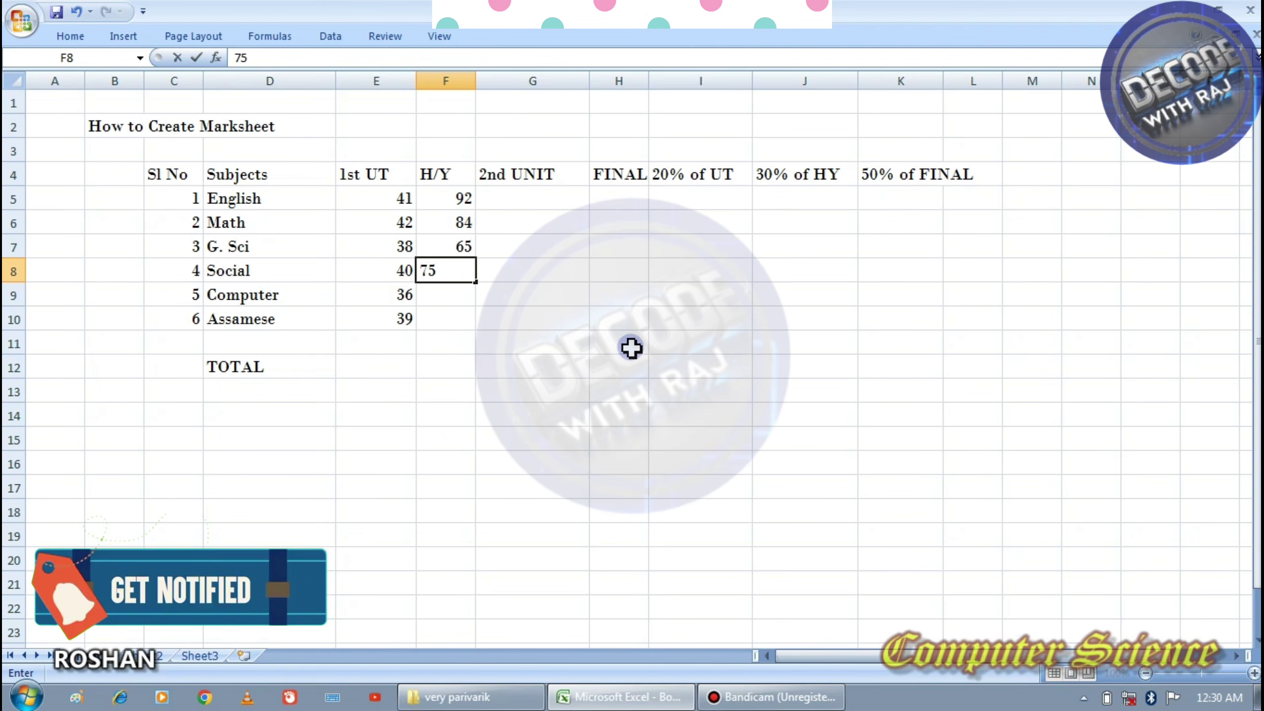
{"action": "key", "text": "Return"}
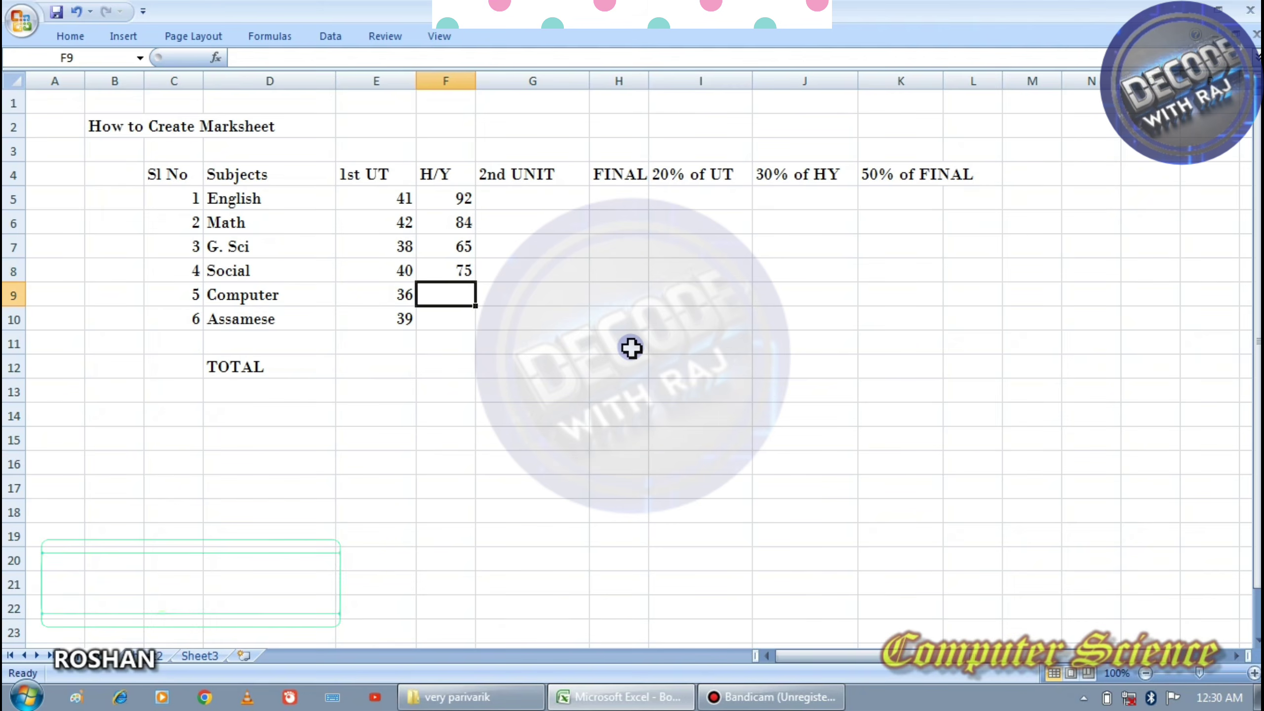
{"action": "type", "text": "69"}
{"action": "key", "text": "Return"}
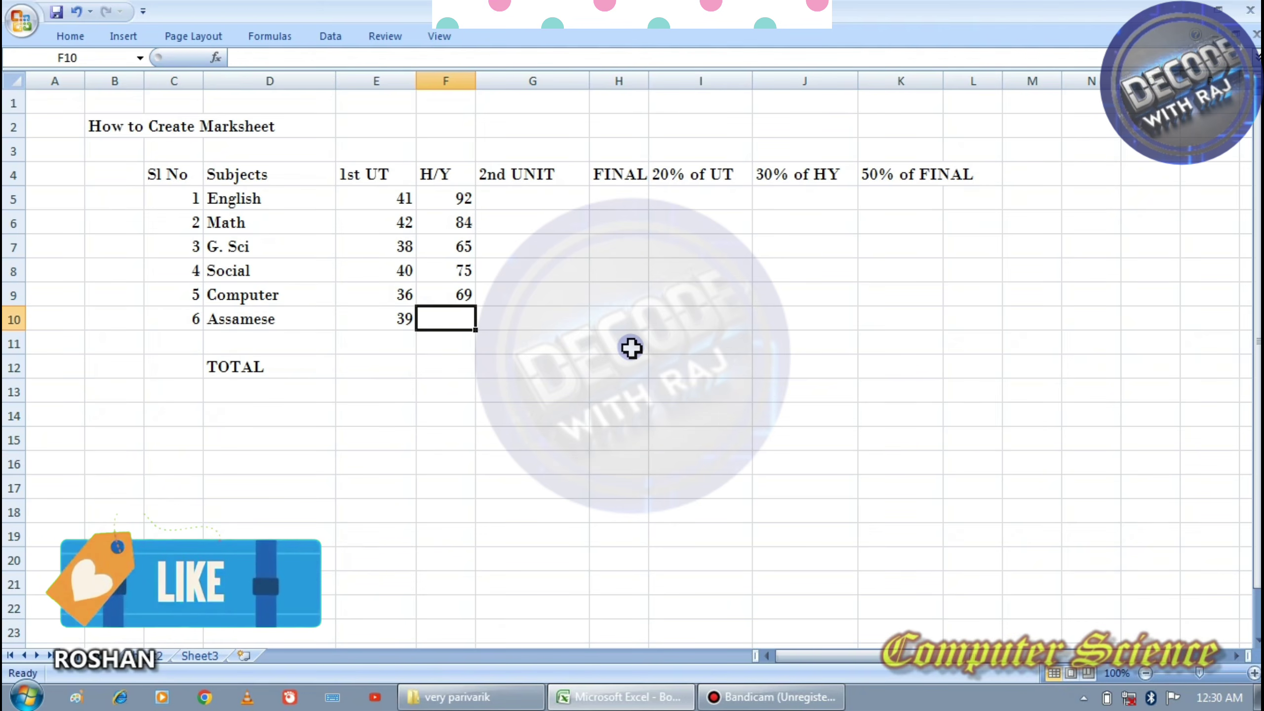
{"action": "type", "text": "74"}
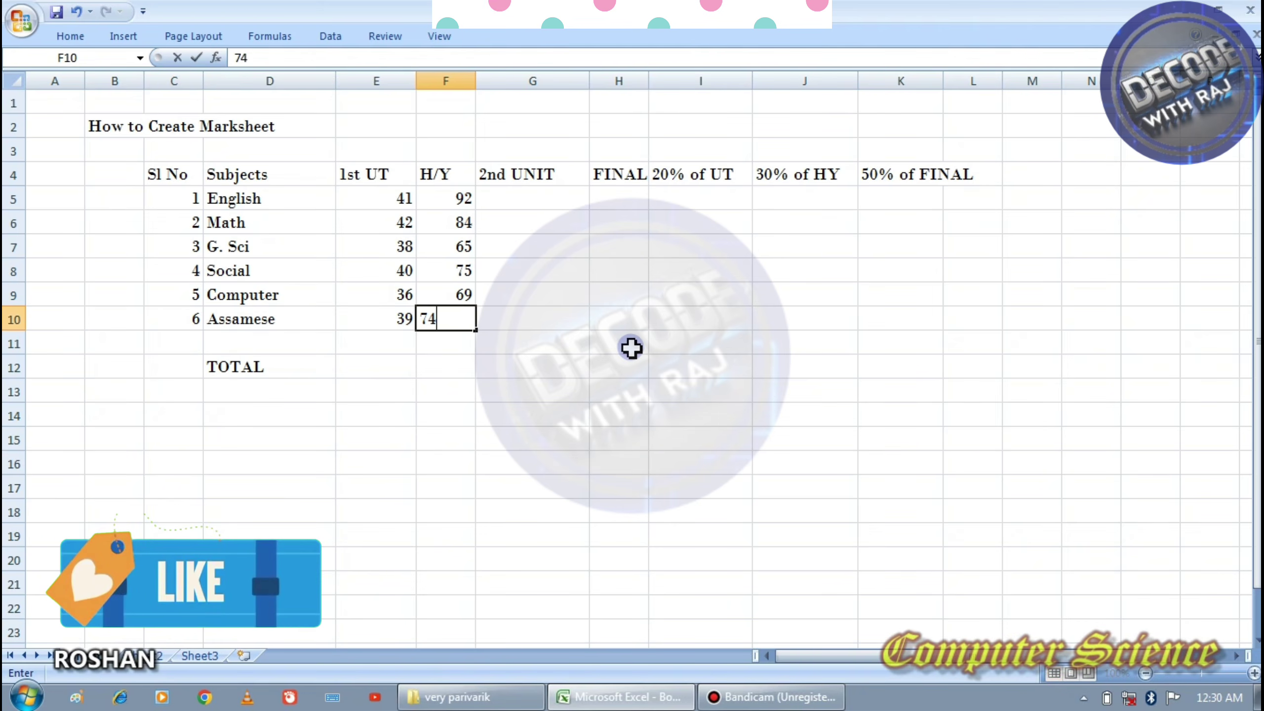
{"action": "key", "text": "Tab"}
{"action": "key", "text": "Up"}
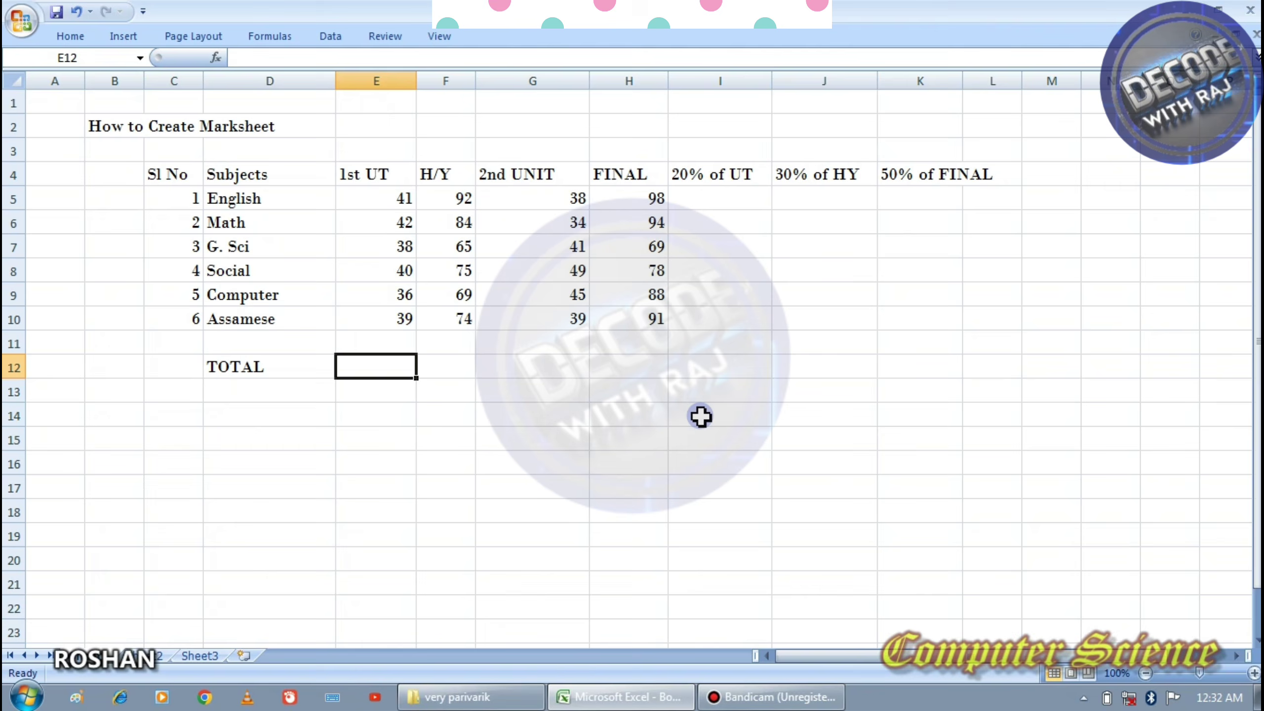
Step: Total the 1st UT marks in E12 with the formula =sum(E5:E10)
{"action": "type", "text": "="}
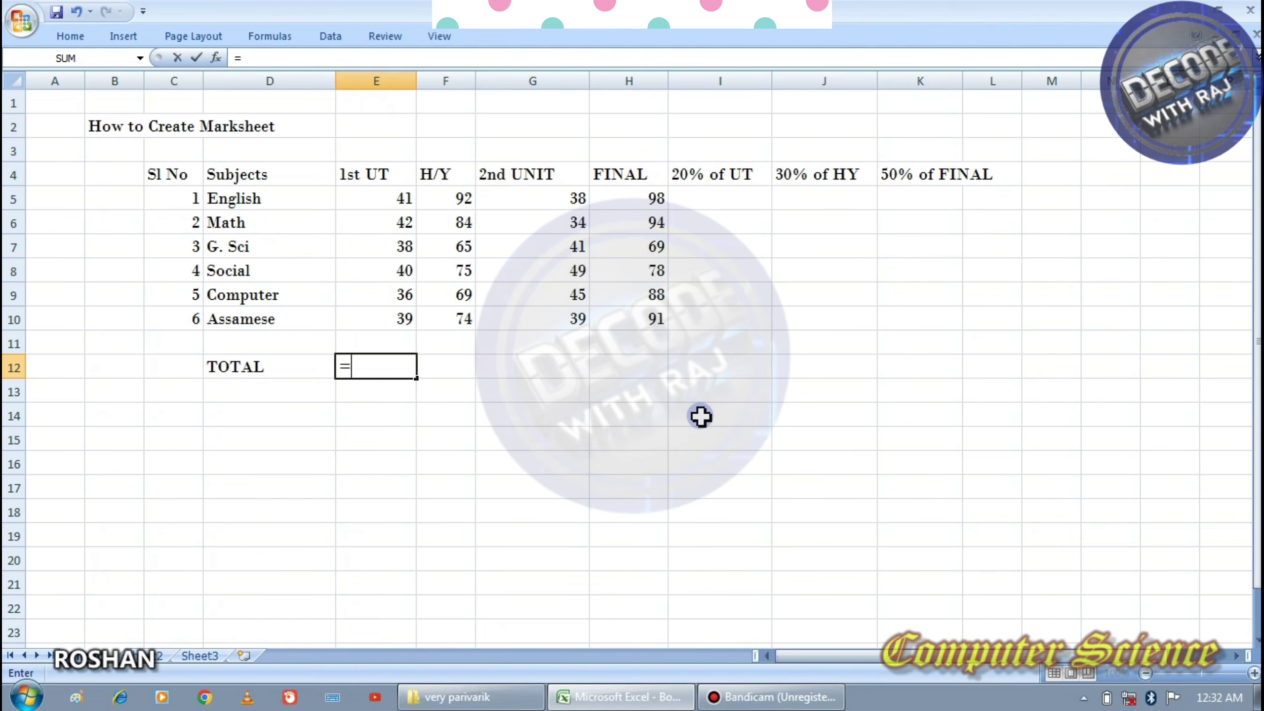
{"action": "type", "text": "su"}
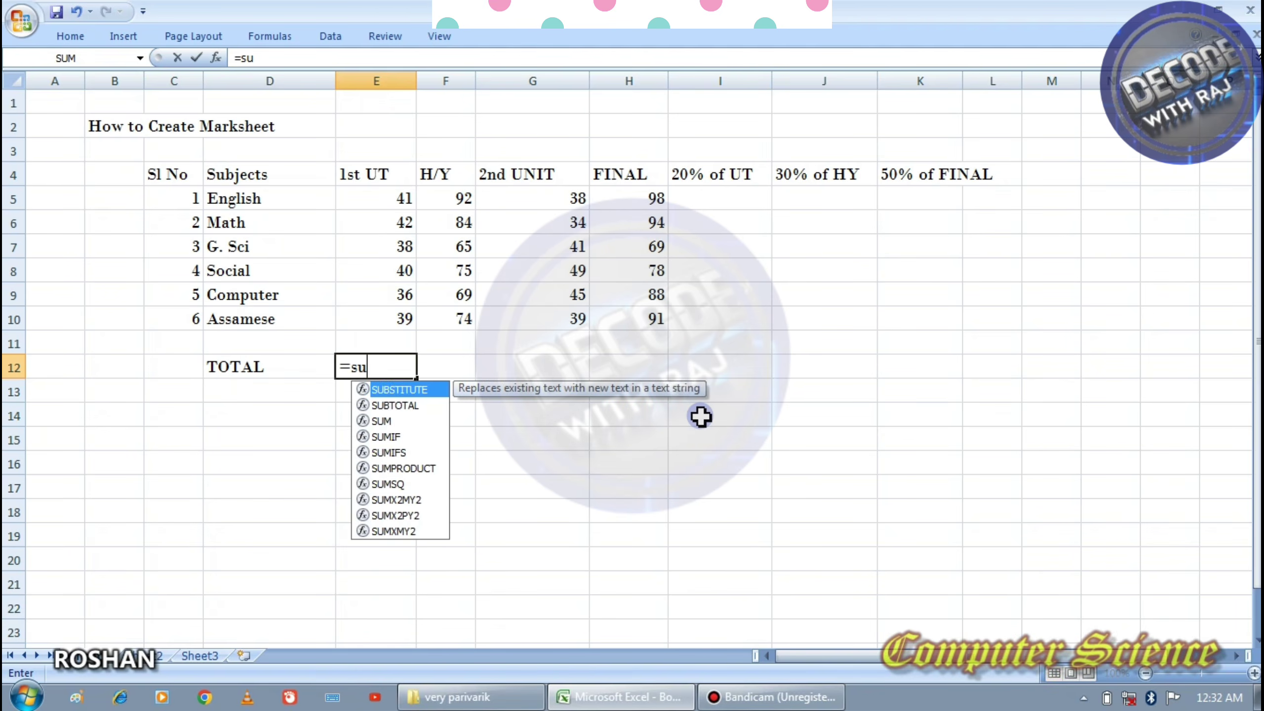
{"action": "type", "text": "m("}
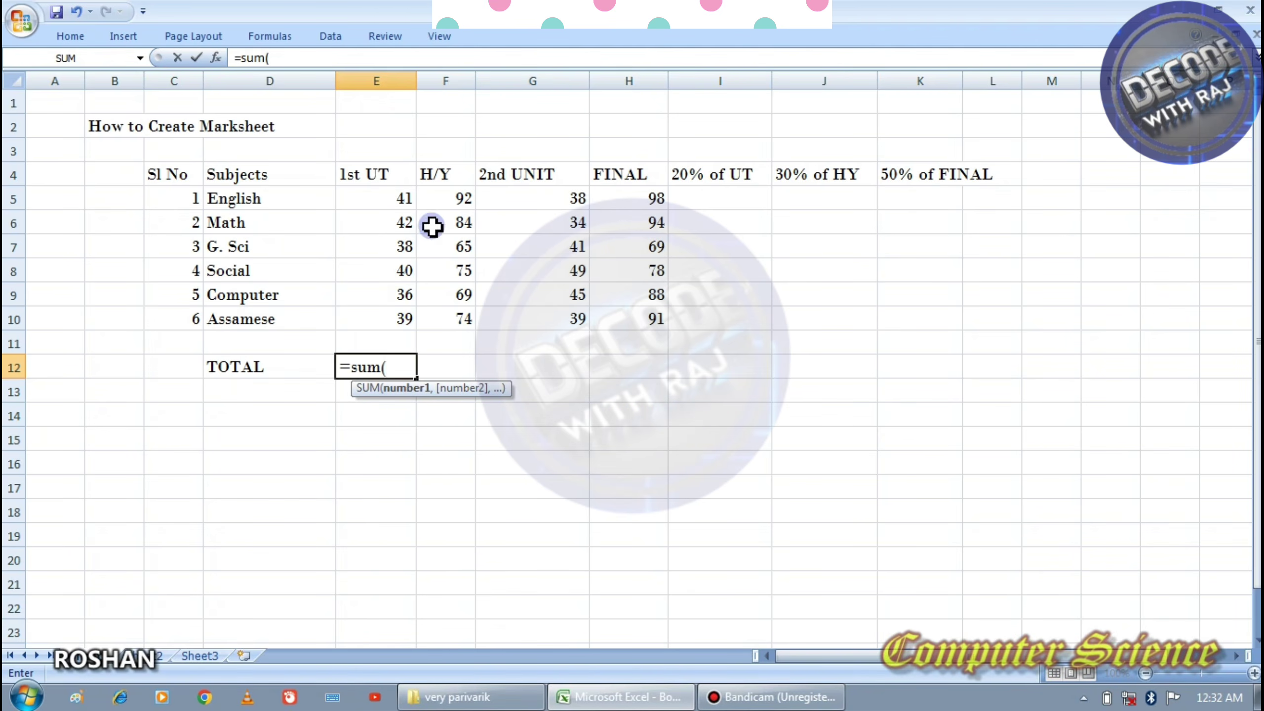
{"action": "left_click", "coordinate": [397, 197]}
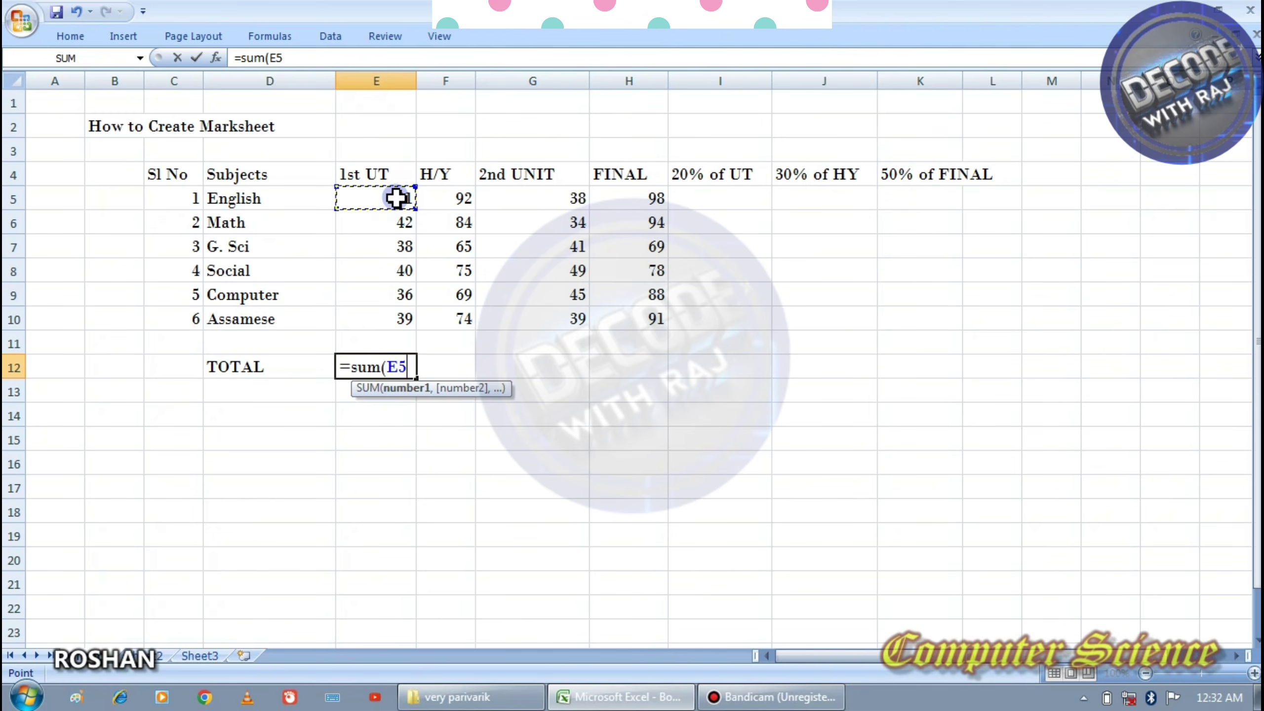
{"action": "key", "text": "F8"}
{"action": "left_click", "coordinate": [404, 314]}
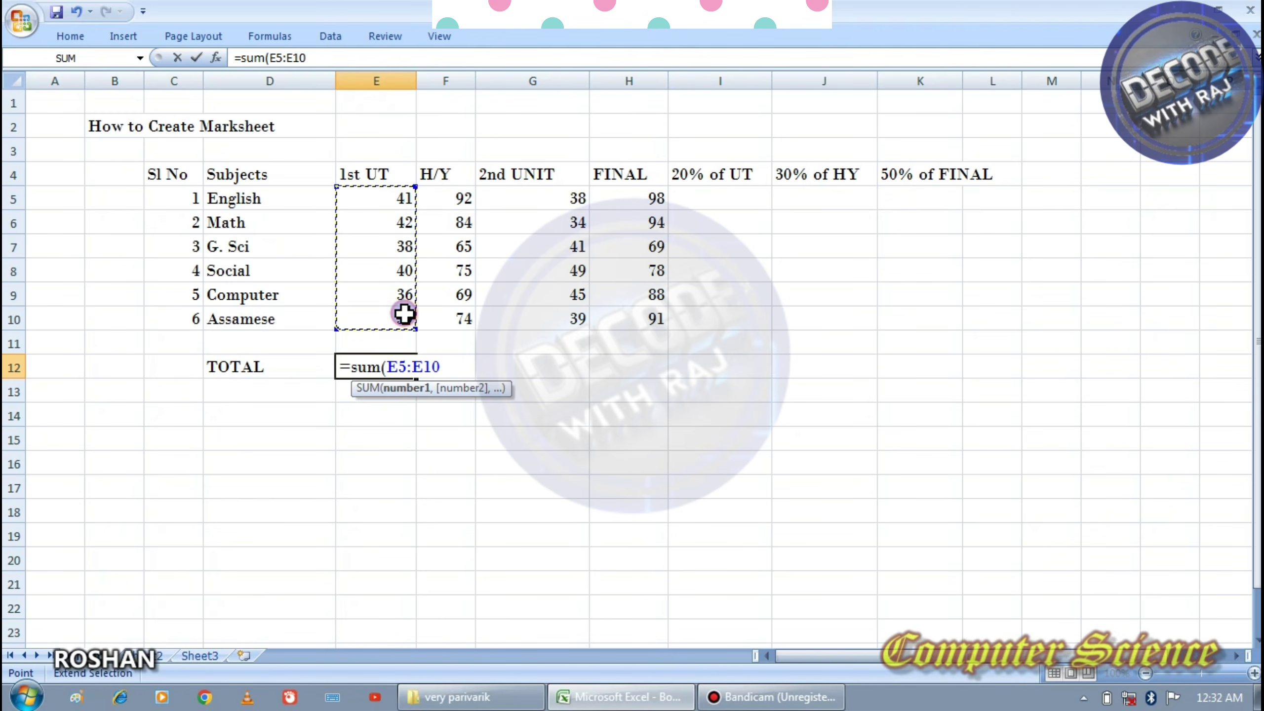
{"action": "type", "text": ")"}
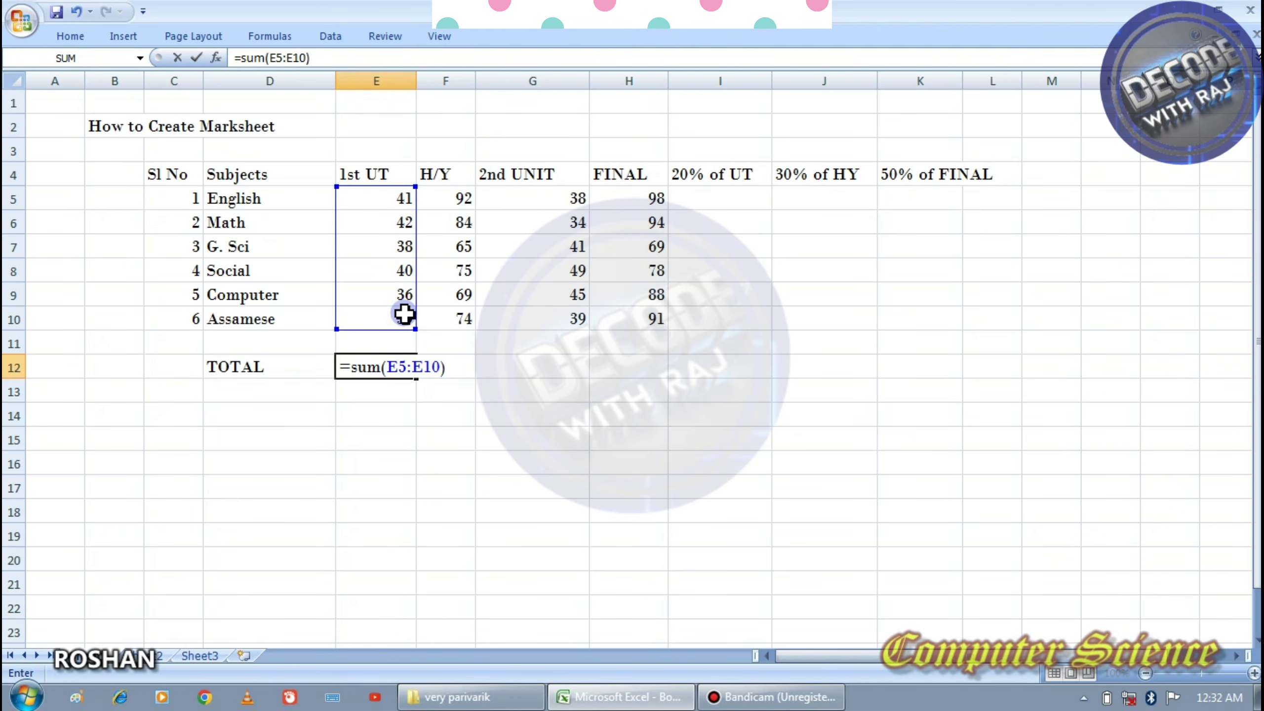
{"action": "key", "text": "Return"}
Step: Copy the total formula from E12 across the H/Y, 2nd UNIT and FINAL columns to H12
{"action": "left_click", "coordinate": [386, 371]}
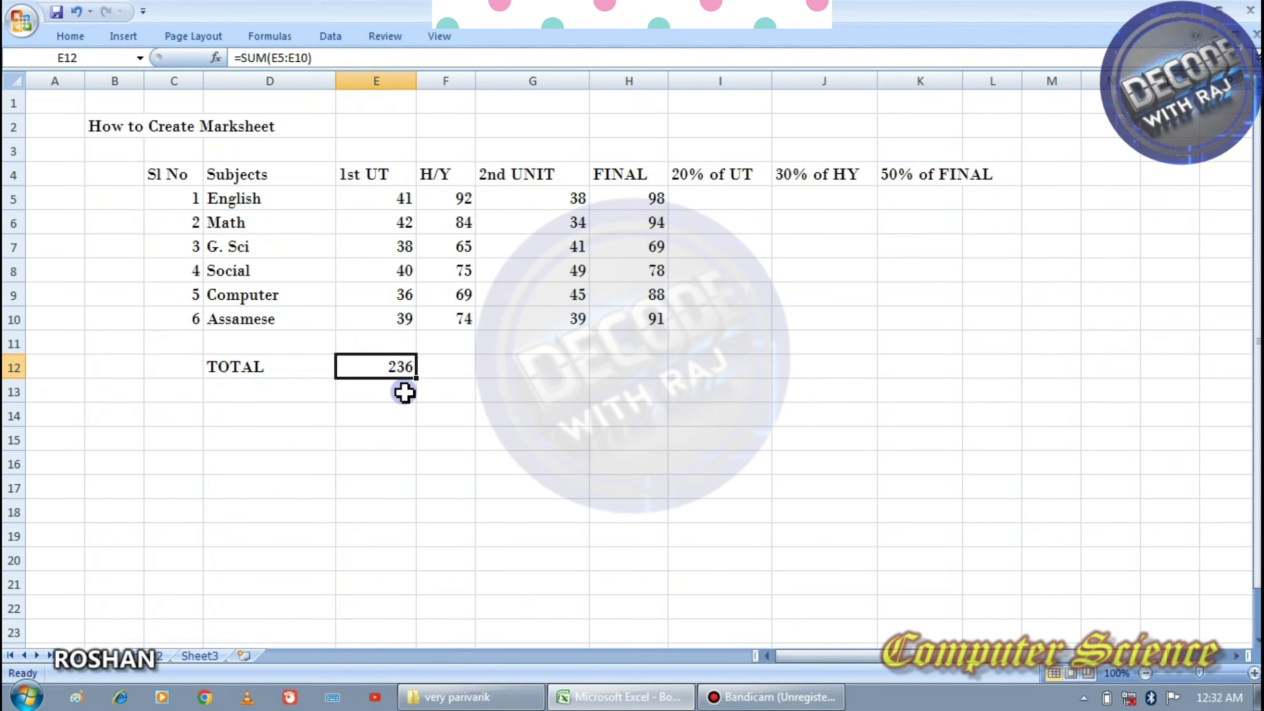
{"action": "left_click_drag", "start_coordinate": [421, 378], "coordinate": [647, 380]}
{"action": "left_click", "coordinate": [627, 416]}
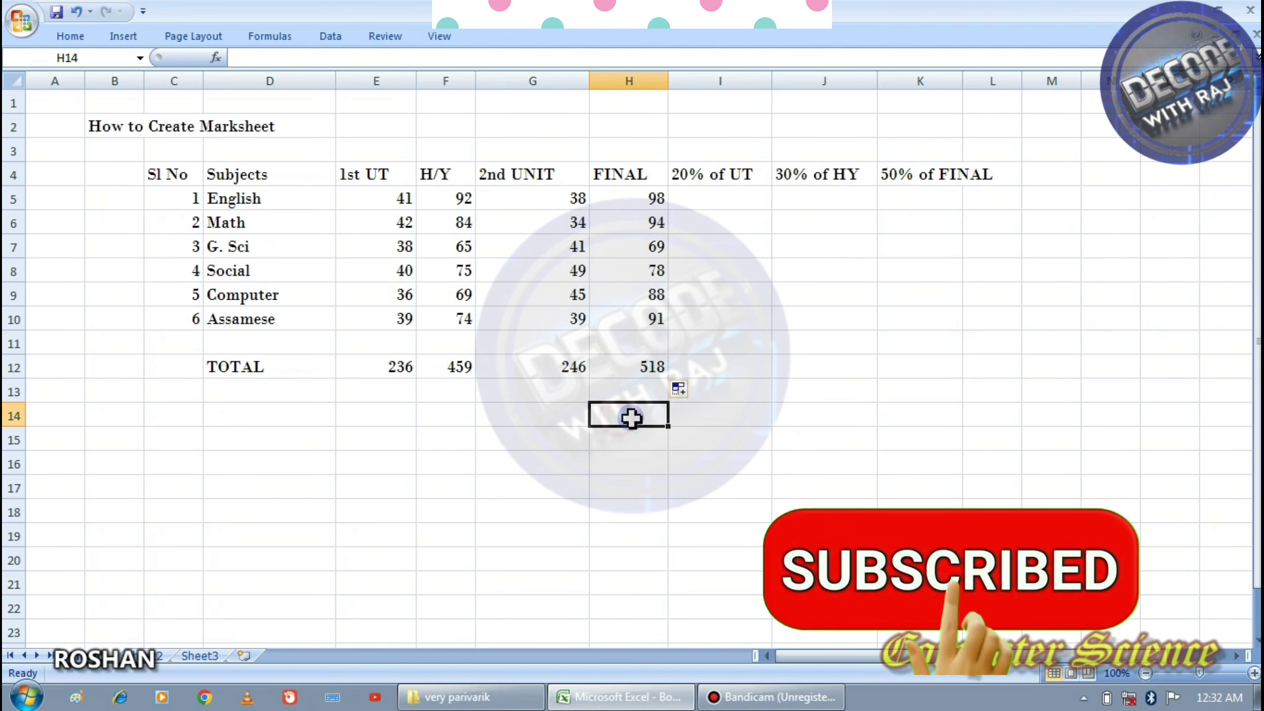
Step: Enter =sum(E6+G6)*20/100 for Math in I6 and fill the formula down to Assamese in I10
{"action": "left_click", "coordinate": [719, 198]}
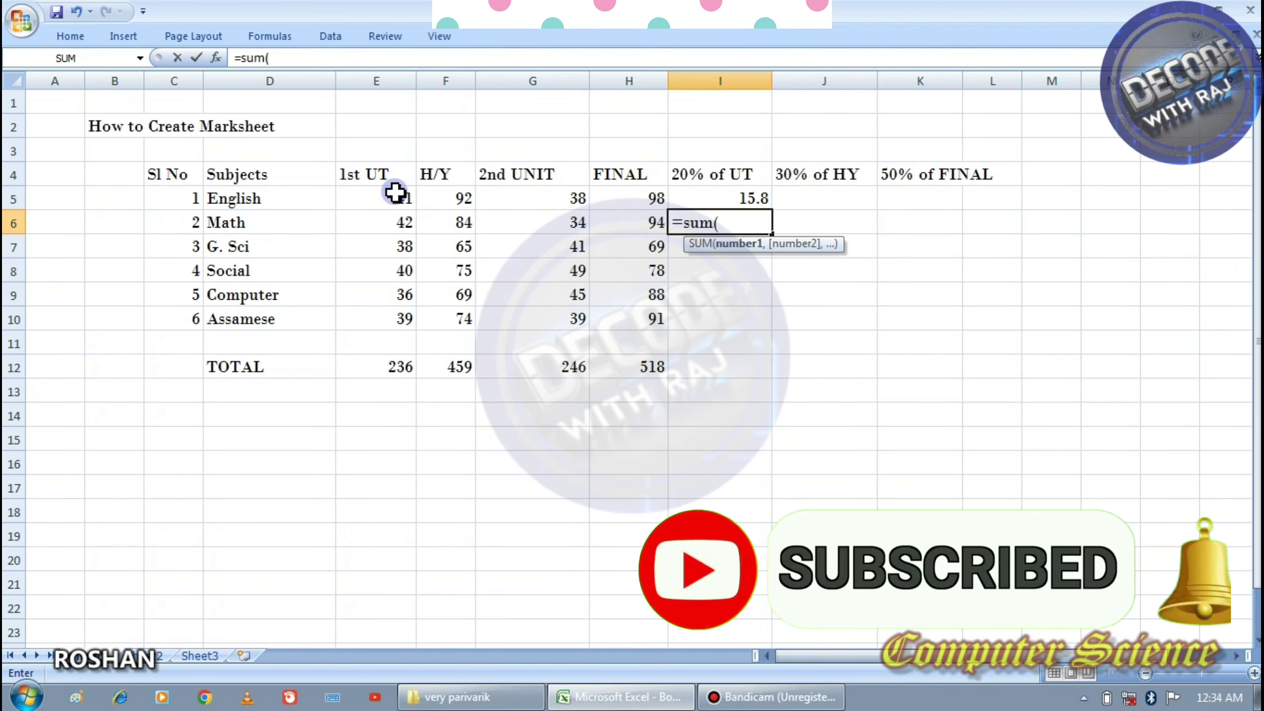
{"action": "left_click", "coordinate": [395, 217]}
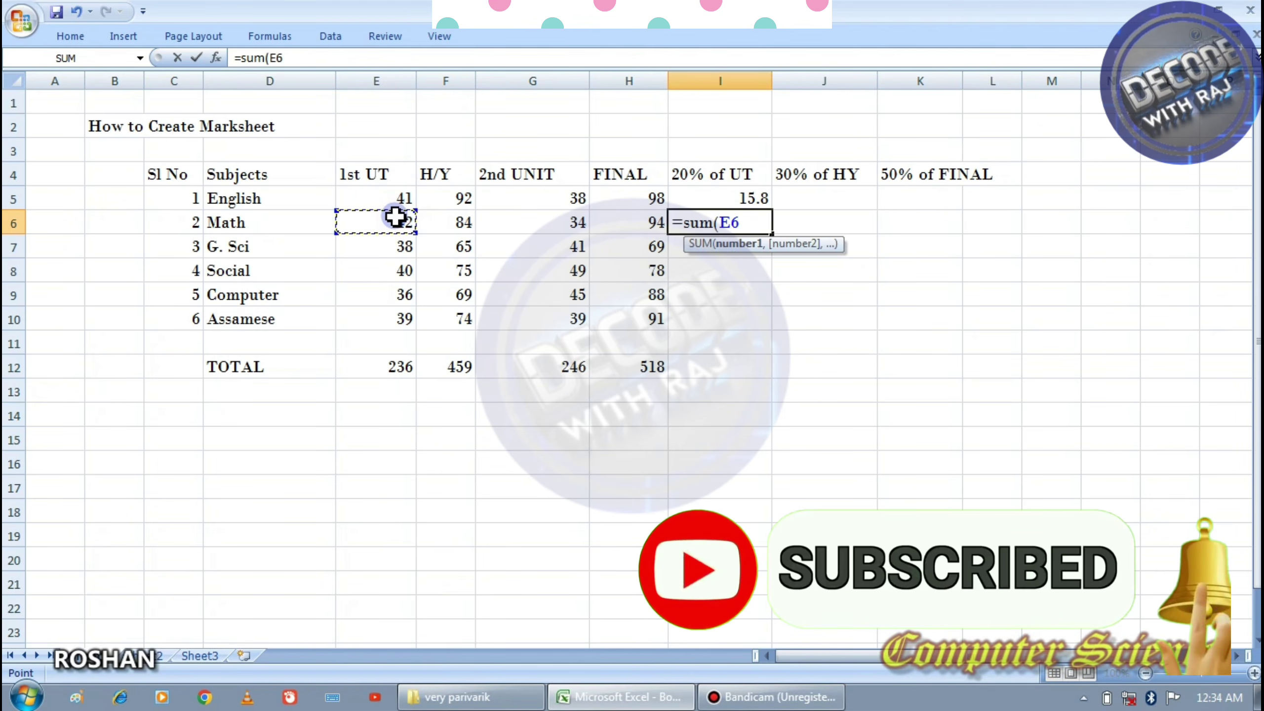
{"action": "type", "text": "+"}
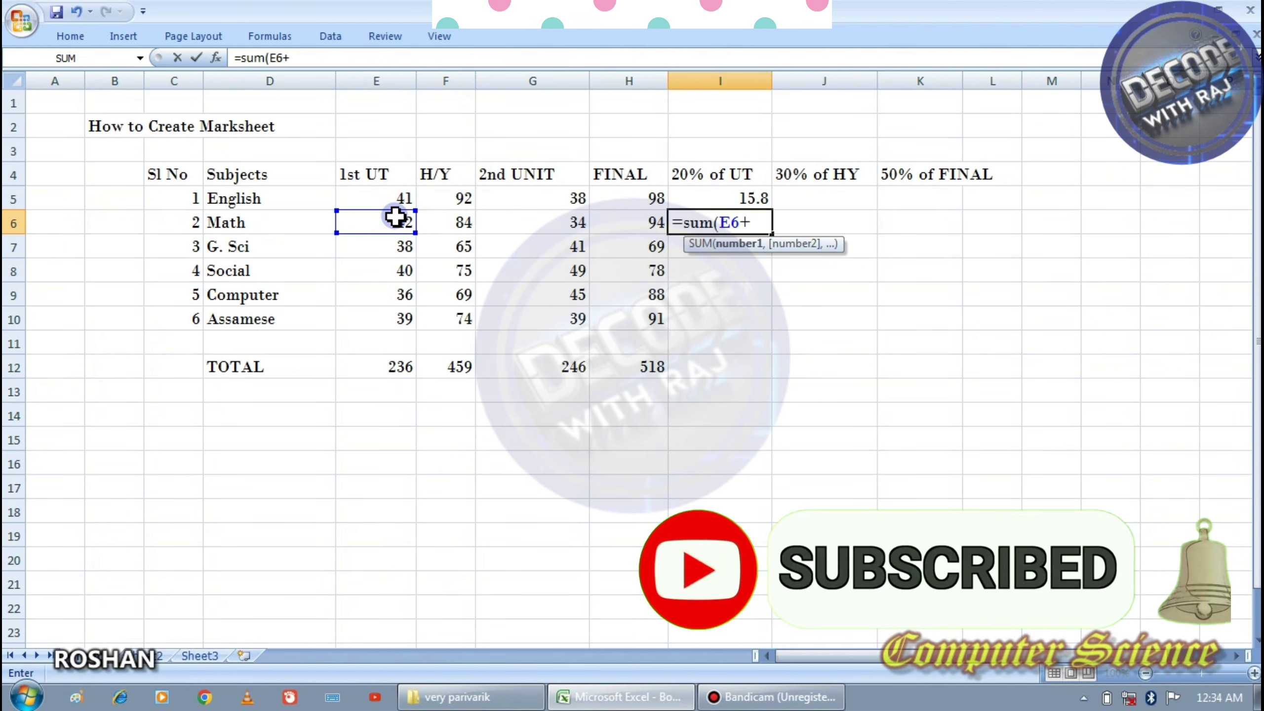
{"action": "left_click", "coordinate": [556, 226]}
{"action": "type", "text": ")"}
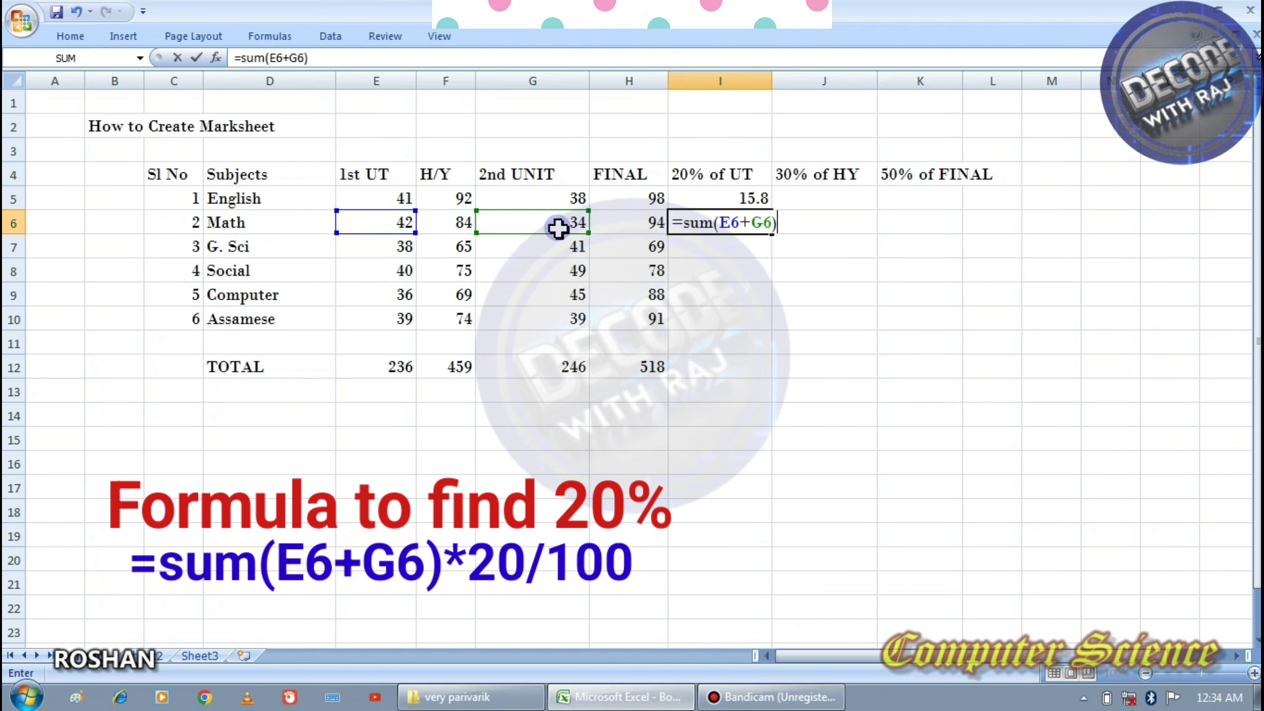
{"action": "type", "text": "*20/100"}
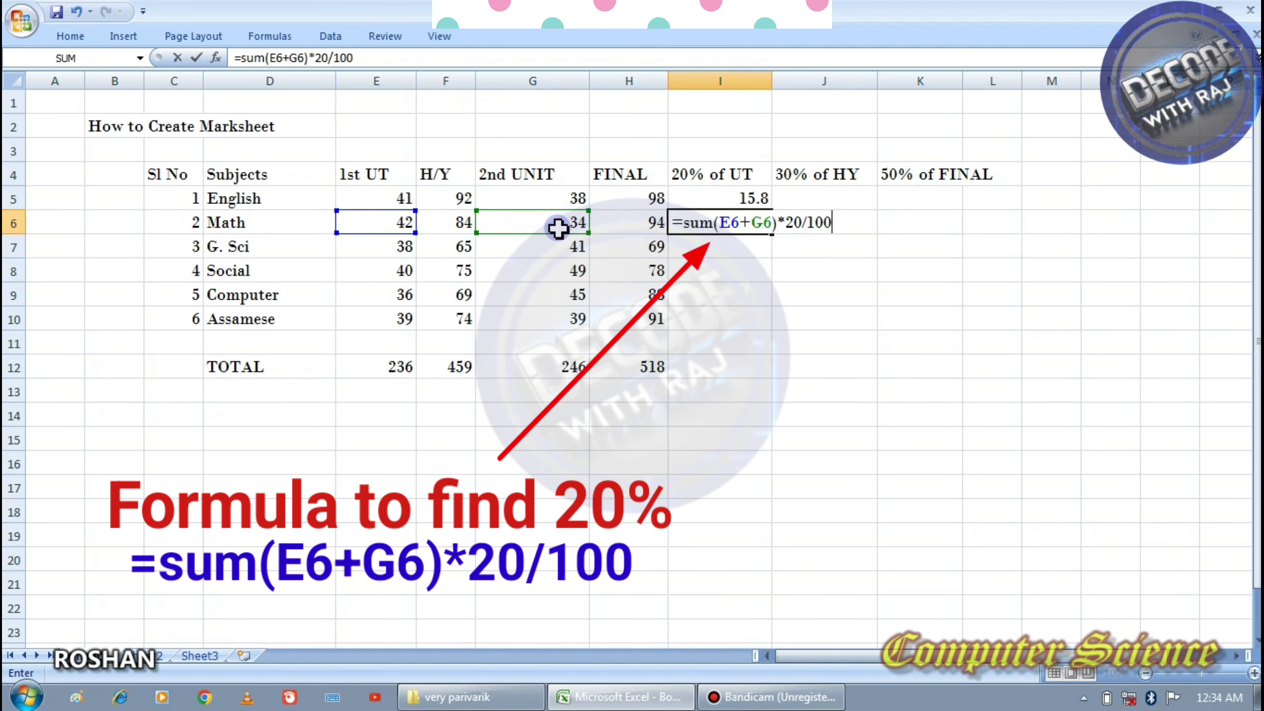
{"action": "key", "text": "Return"}
{"action": "left_click", "coordinate": [717, 223]}
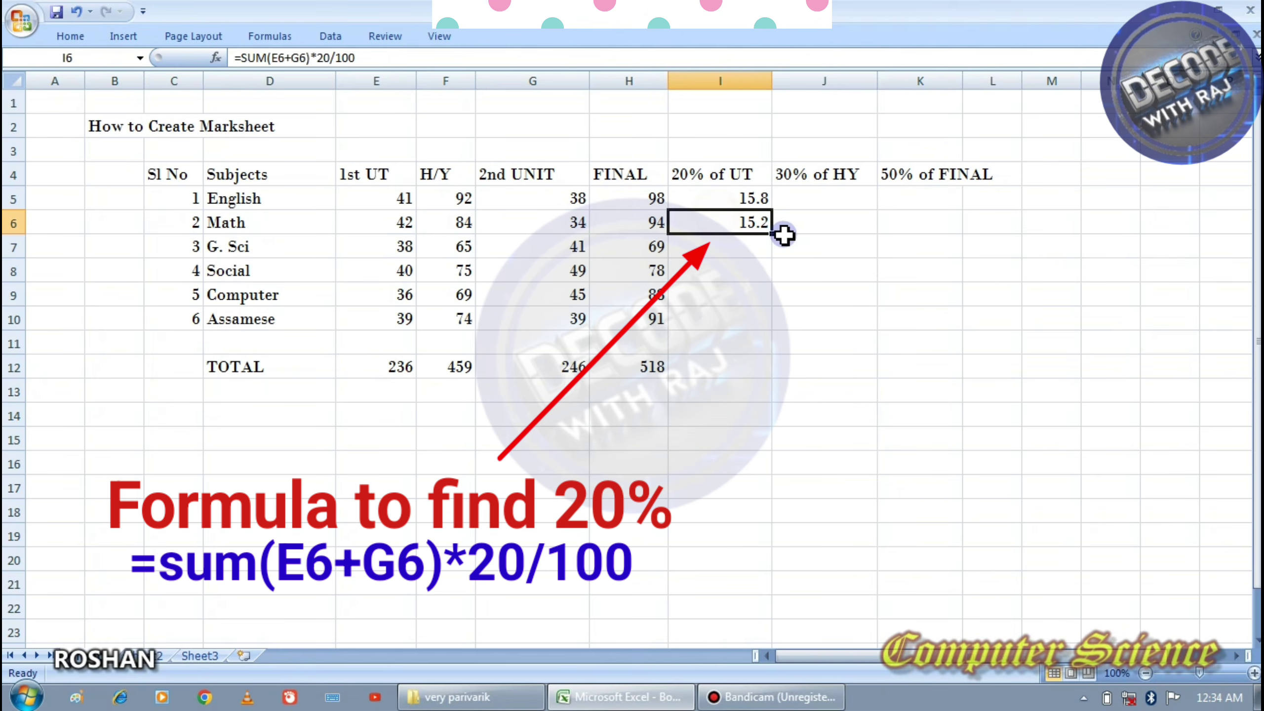
{"action": "left_click_drag", "start_coordinate": [771, 238], "coordinate": [771, 327]}
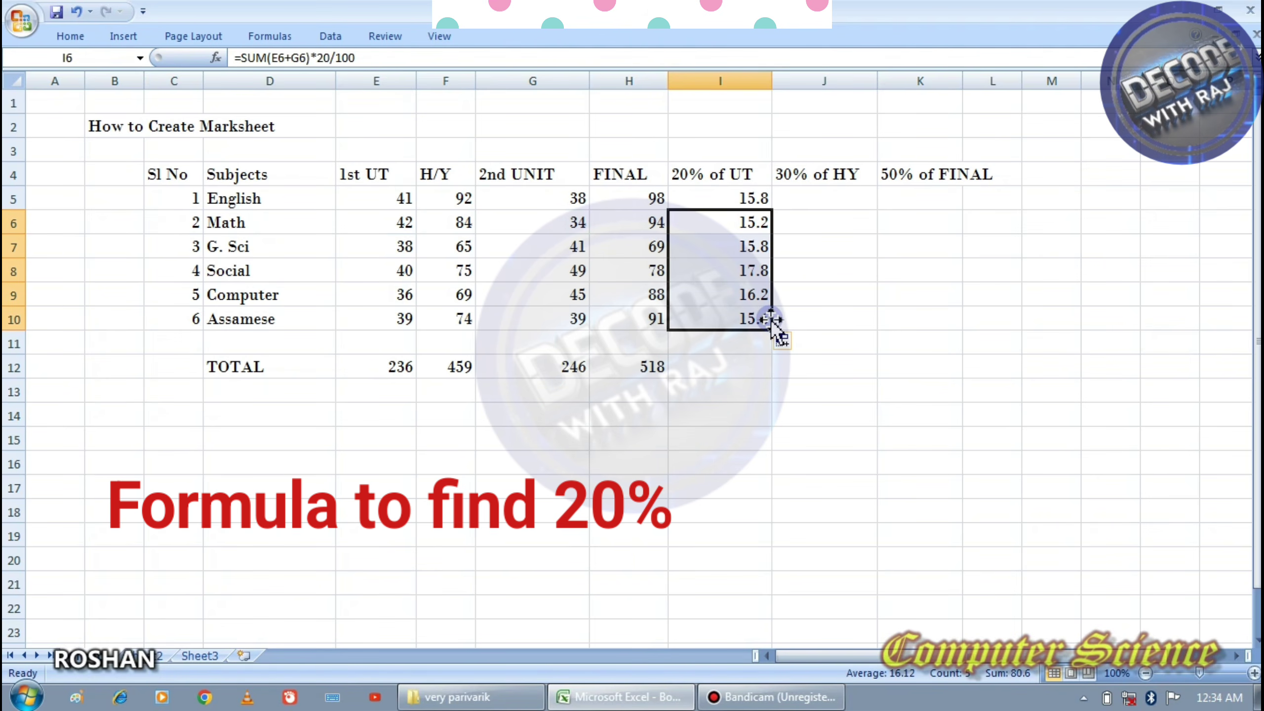
Step: Extend the total formula from H12 across row 12 to L12 and widen column K
{"action": "left_click", "coordinate": [747, 369]}
{"action": "left_click", "coordinate": [657, 375]}
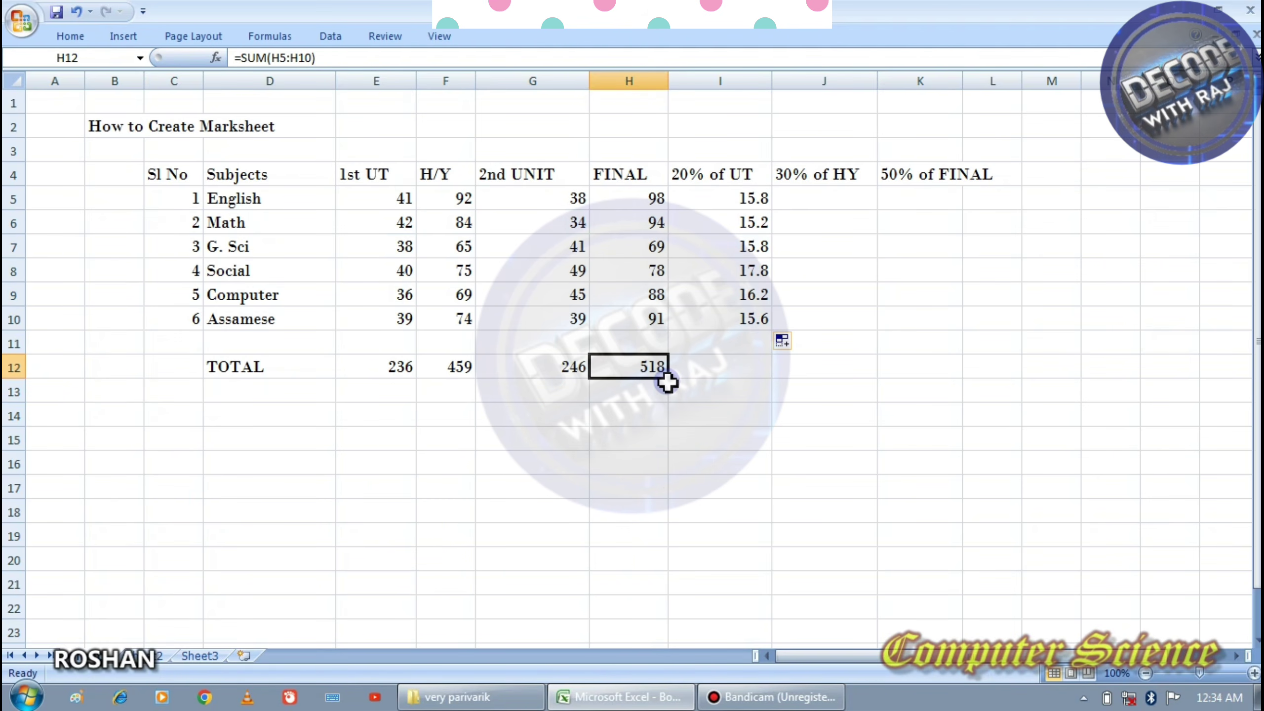
{"action": "left_click", "coordinate": [673, 381]}
{"action": "left_click", "coordinate": [672, 378]}
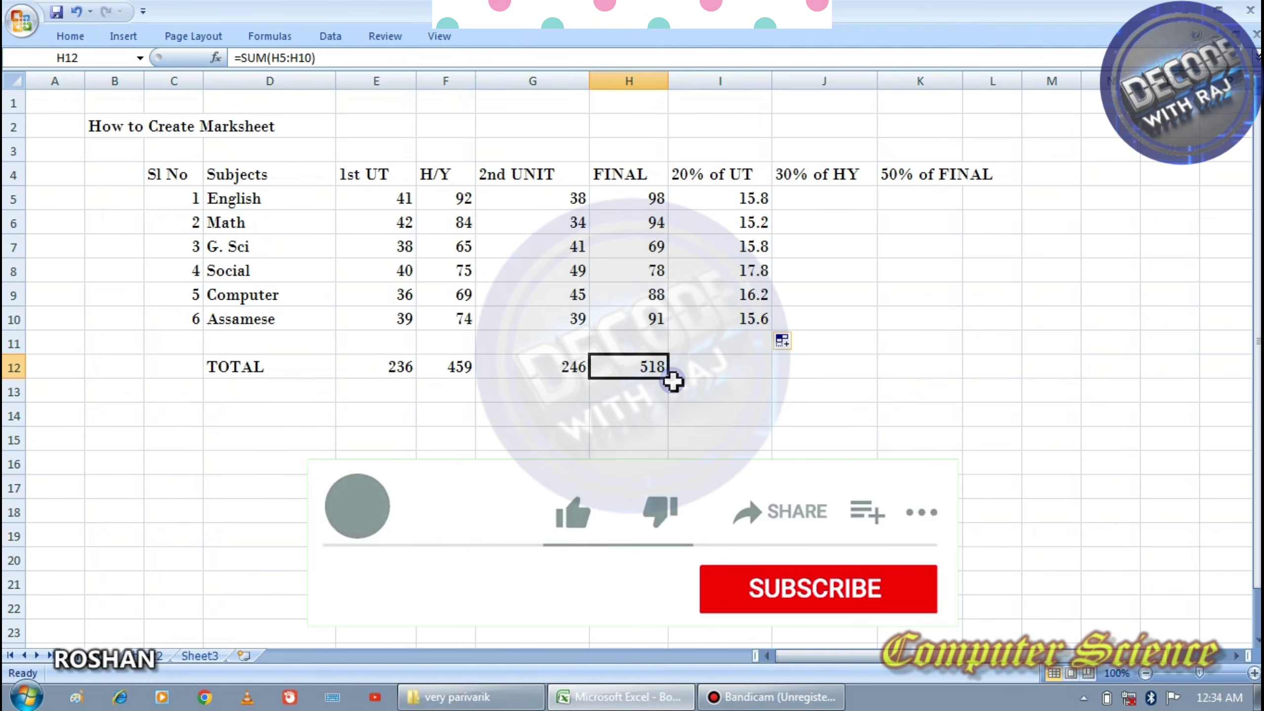
{"action": "left_click_drag", "start_coordinate": [673, 381], "coordinate": [997, 378]}
{"action": "left_click_drag", "start_coordinate": [962, 82], "coordinate": [1016, 86]}
{"action": "left_click", "coordinate": [883, 299]}
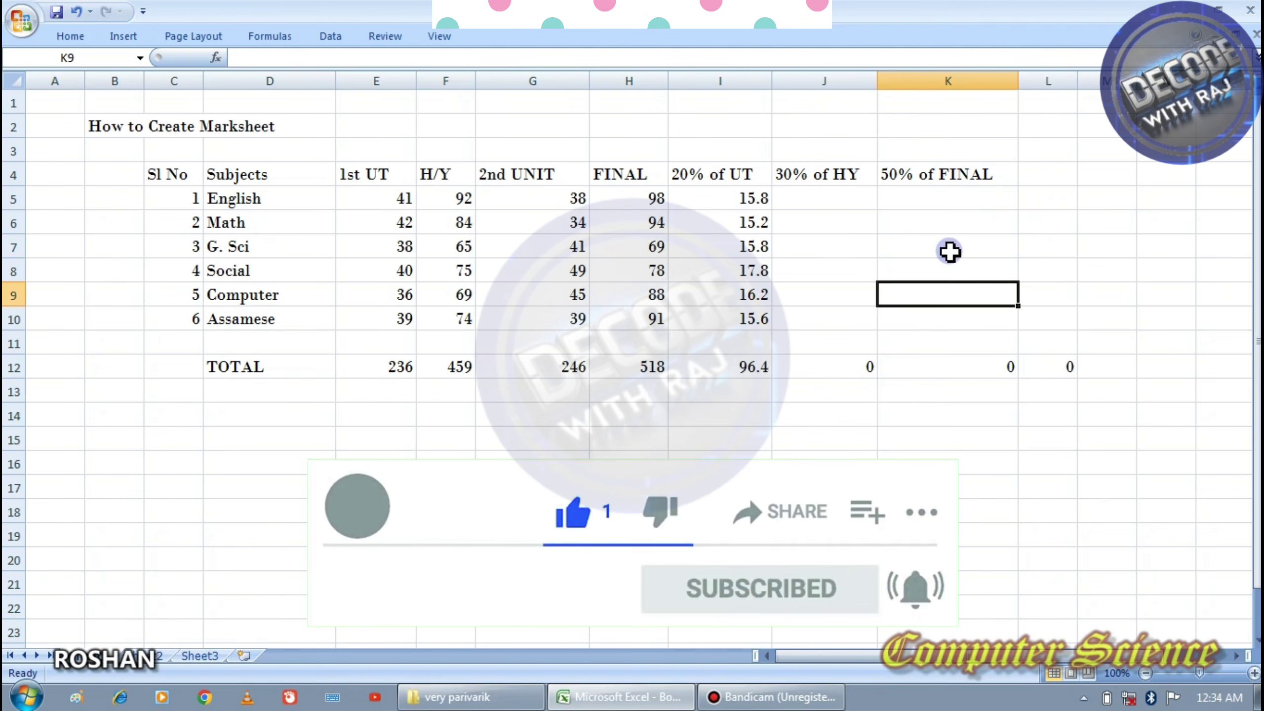
Step: Enter =F5*30/100 for English in J5 and fill the formula down to Assamese in J10
{"action": "left_click", "coordinate": [814, 201]}
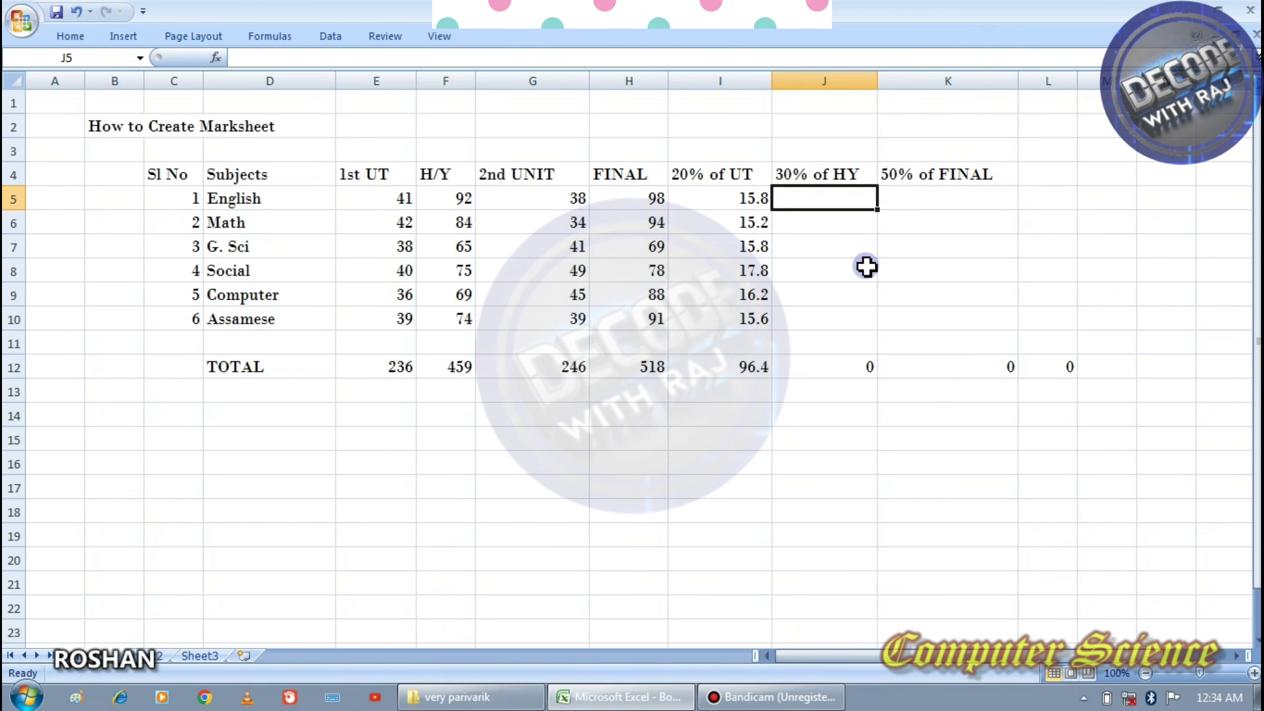
{"action": "type", "text": "="}
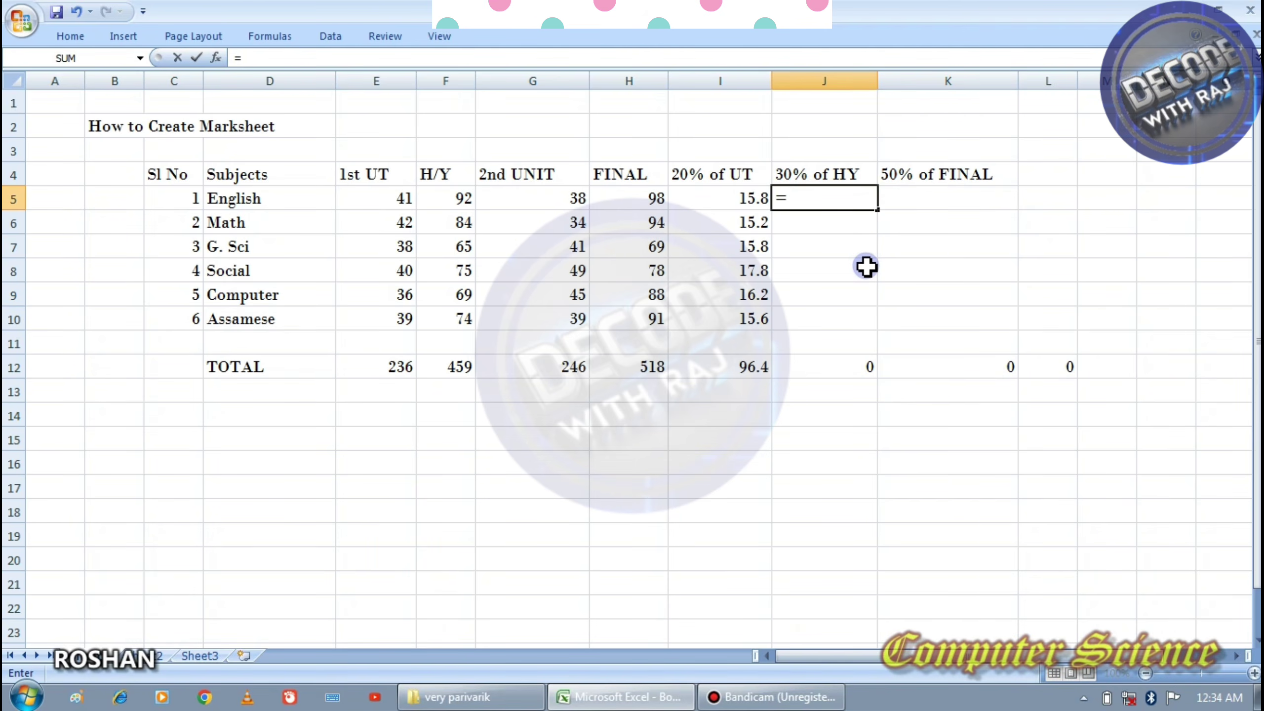
{"action": "left_click", "coordinate": [452, 203]}
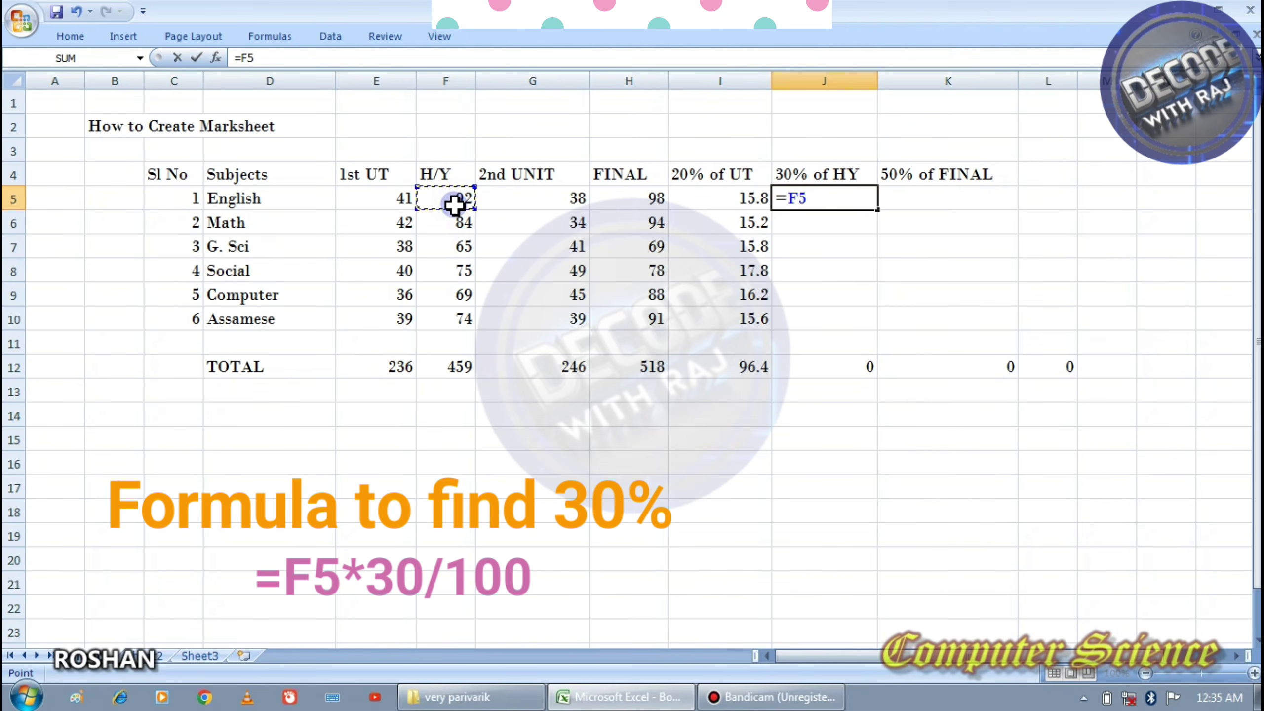
{"action": "type", "text": "*"}
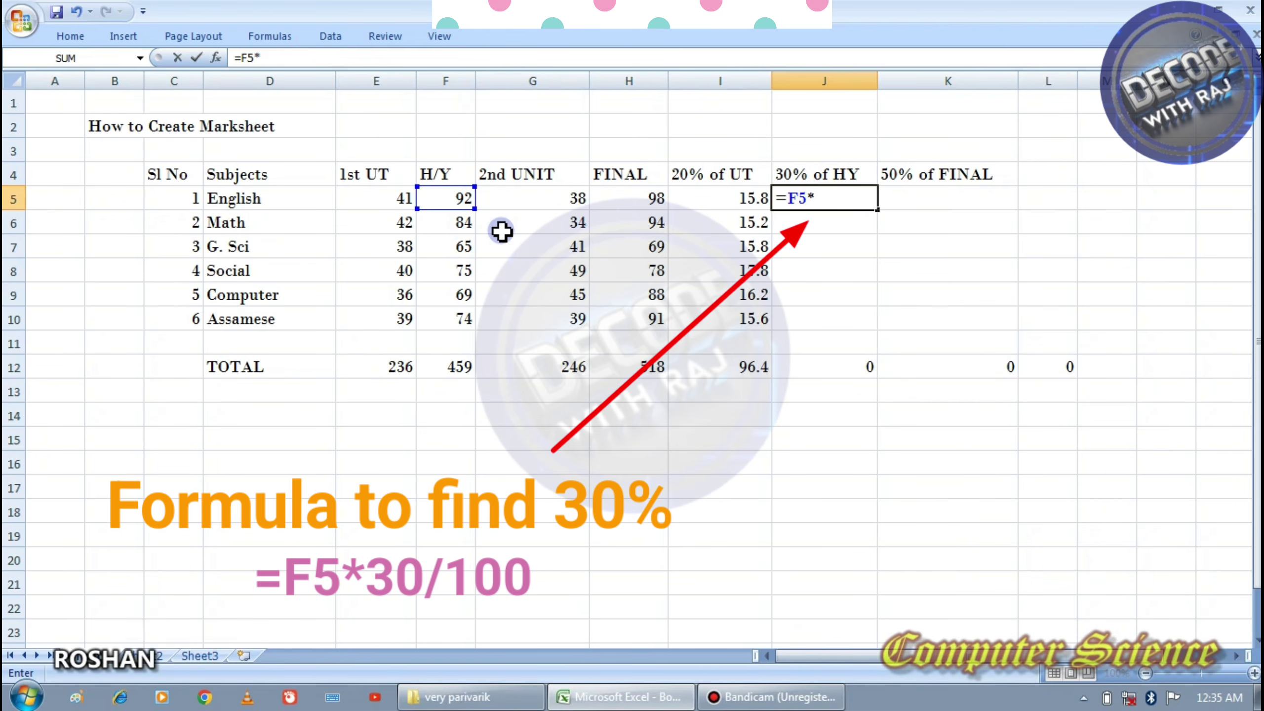
{"action": "type", "text": "30/100"}
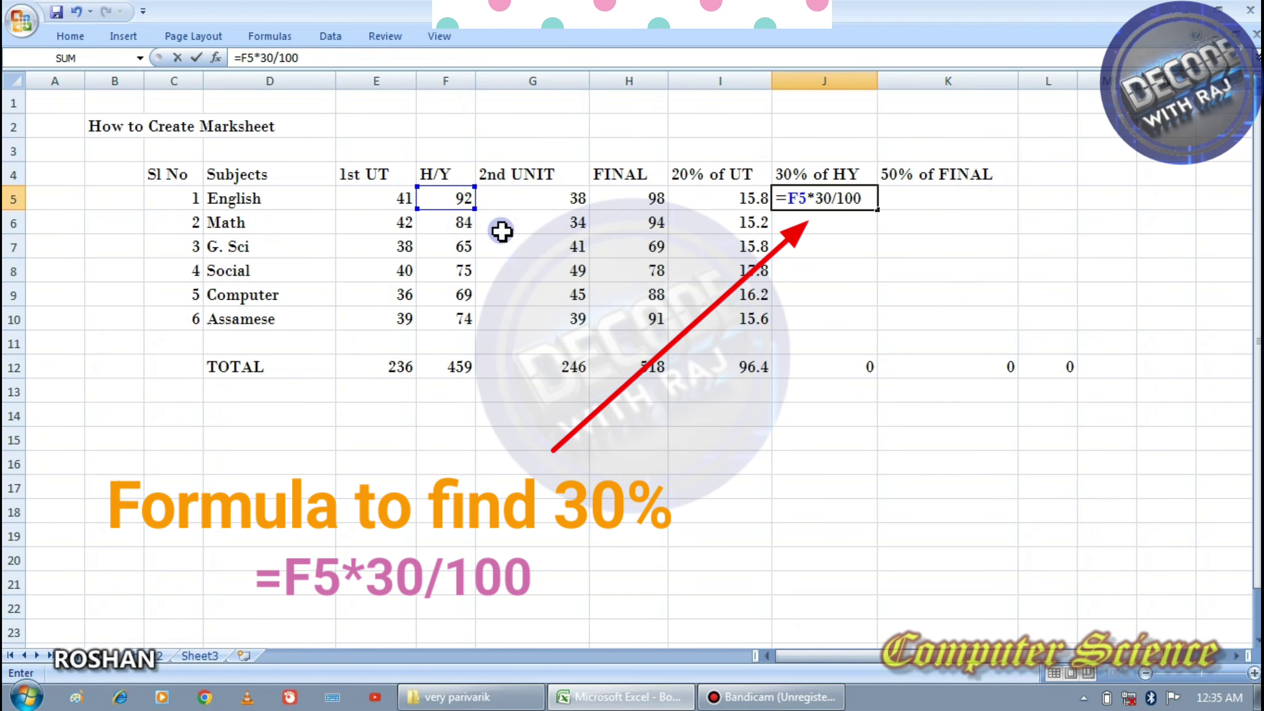
{"action": "key", "text": "Return"}
{"action": "left_click", "coordinate": [868, 204]}
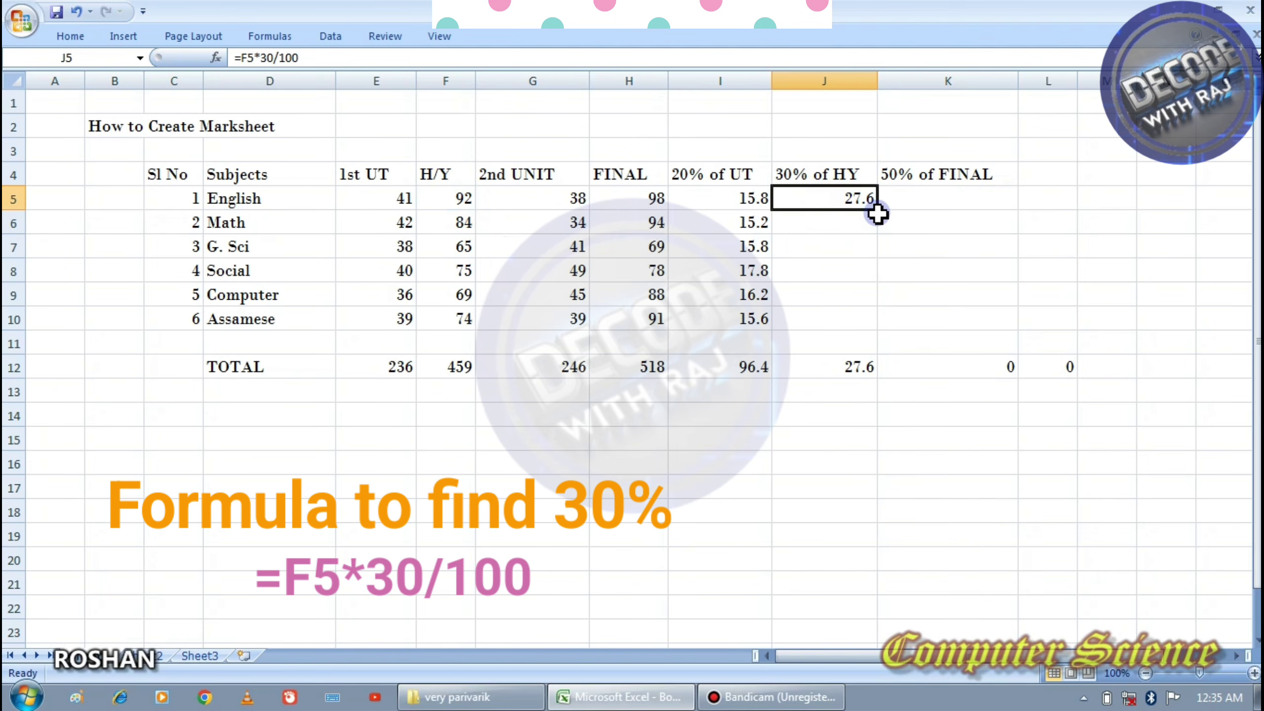
{"action": "left_click_drag", "start_coordinate": [876, 214], "coordinate": [882, 332]}
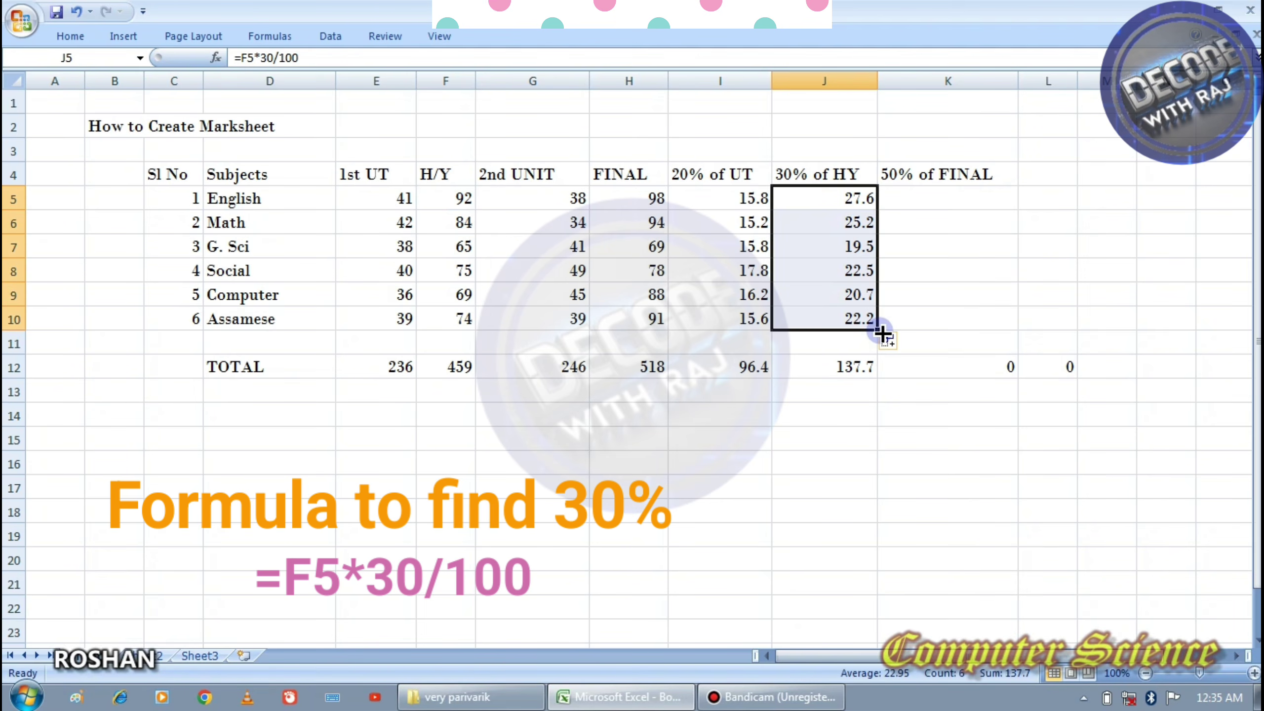
Step: Enter =H5*50/100 for English in K5 and fill the formula down to Assamese in K10
{"action": "left_click", "coordinate": [914, 196]}
{"action": "type", "text": "="}
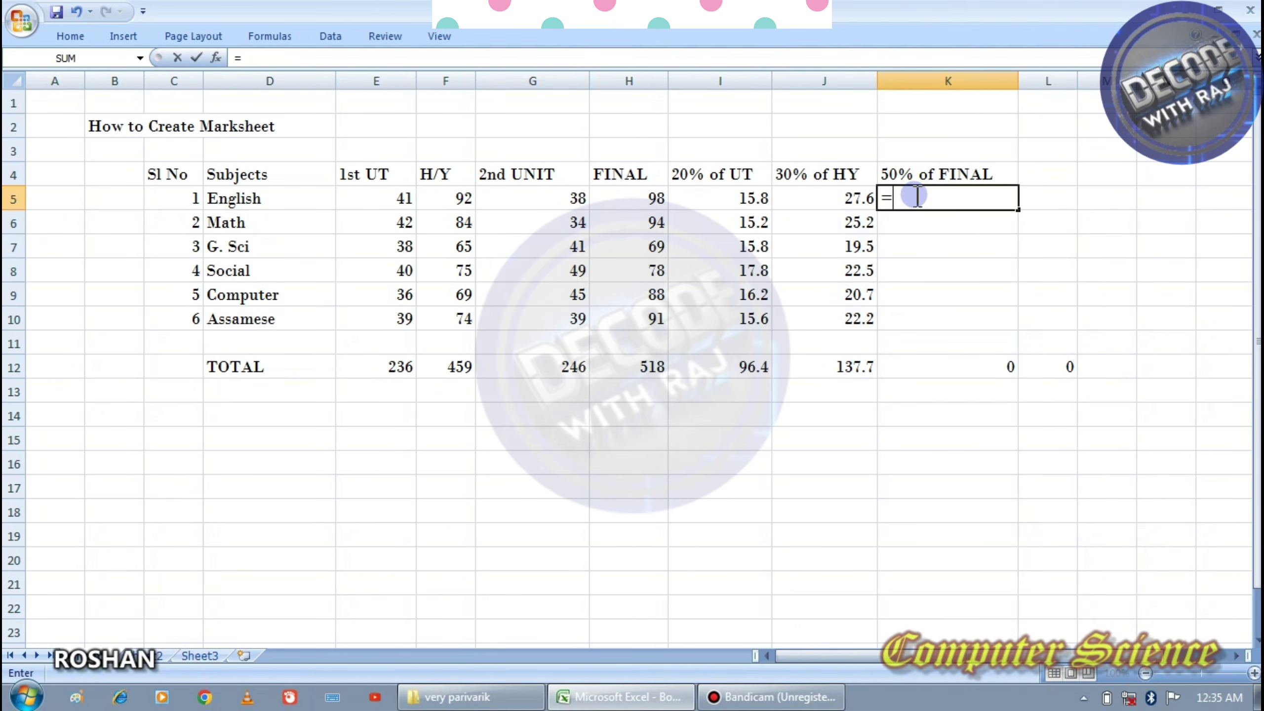
{"action": "left_click", "coordinate": [626, 201]}
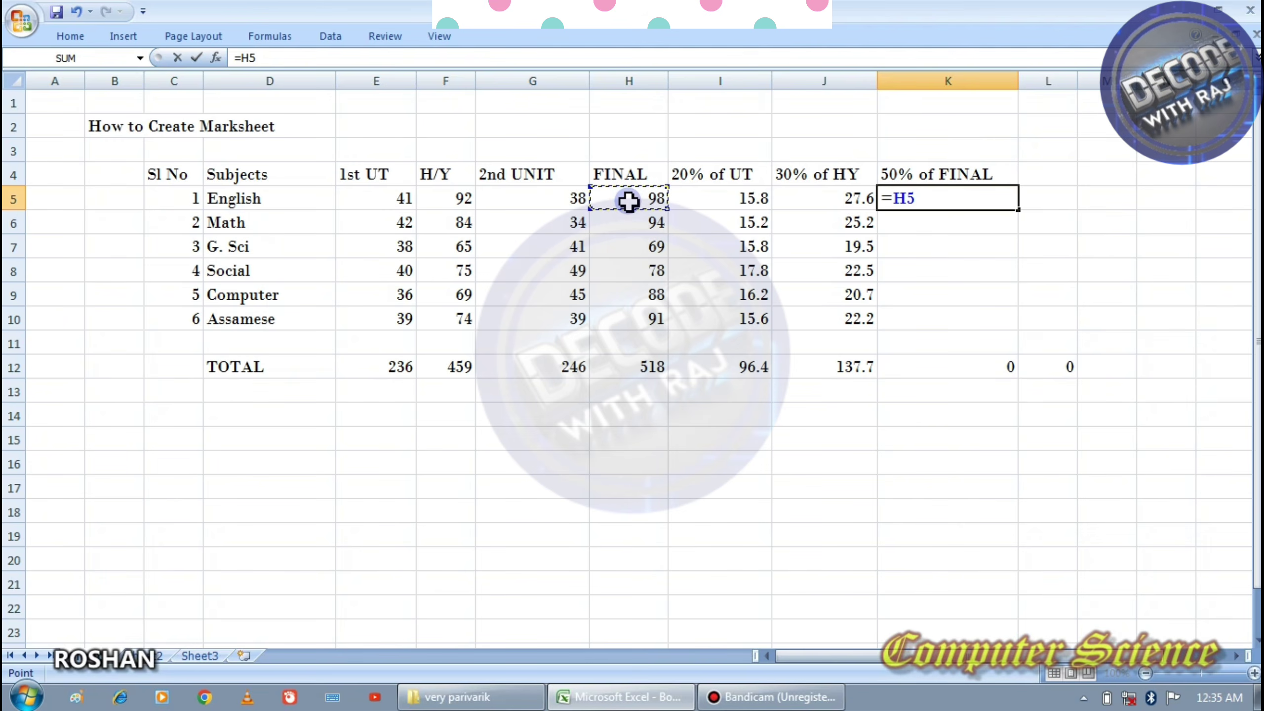
{"action": "type", "text": "*50/100"}
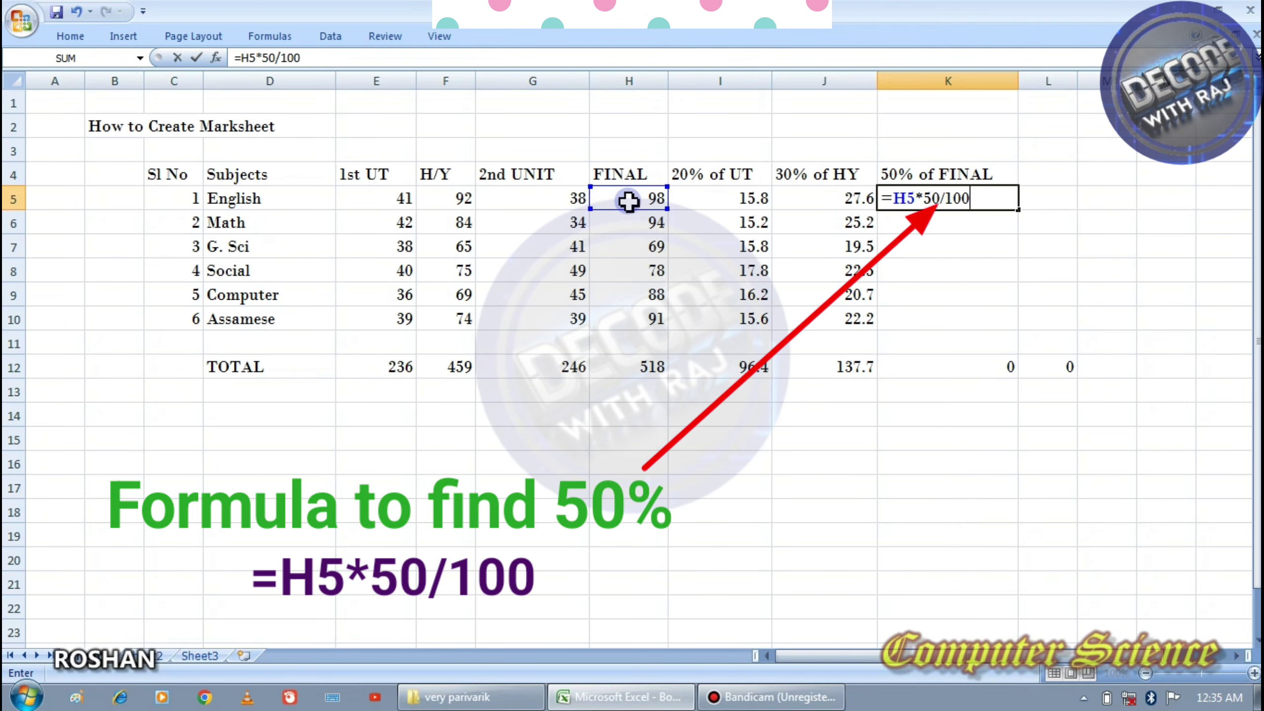
{"action": "key", "text": "Return"}
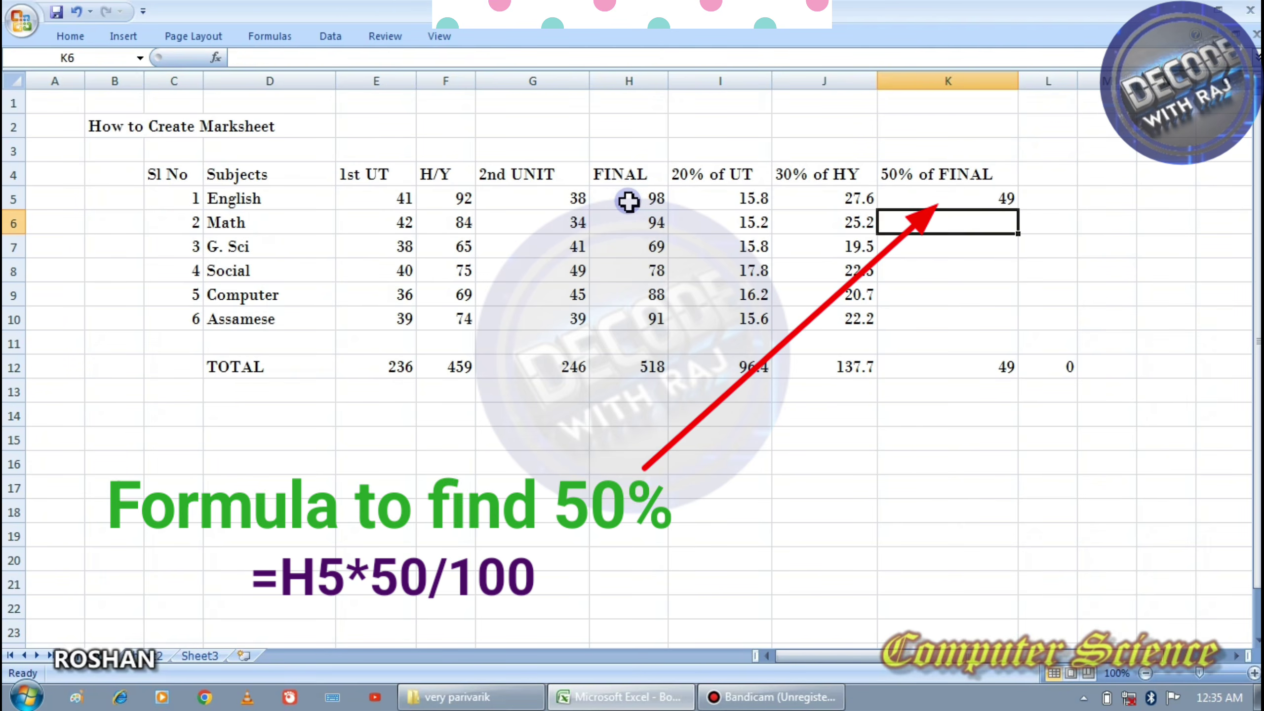
{"action": "left_click", "coordinate": [967, 200]}
{"action": "left_click_drag", "start_coordinate": [1017, 210], "coordinate": [1020, 339]}
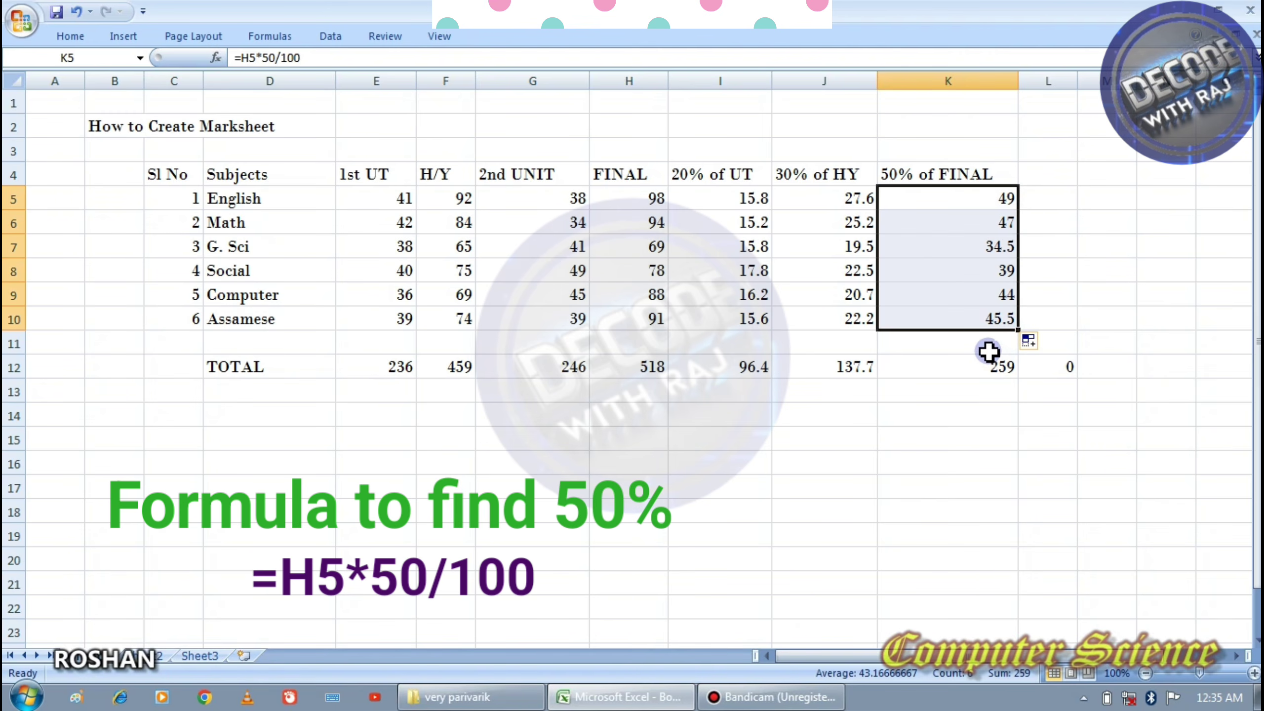
Step: Enter the column heading 20% + 30% + 50% in L4 and widen column L to fit it
{"action": "left_click", "coordinate": [1047, 207]}
{"action": "left_click", "coordinate": [1047, 173]}
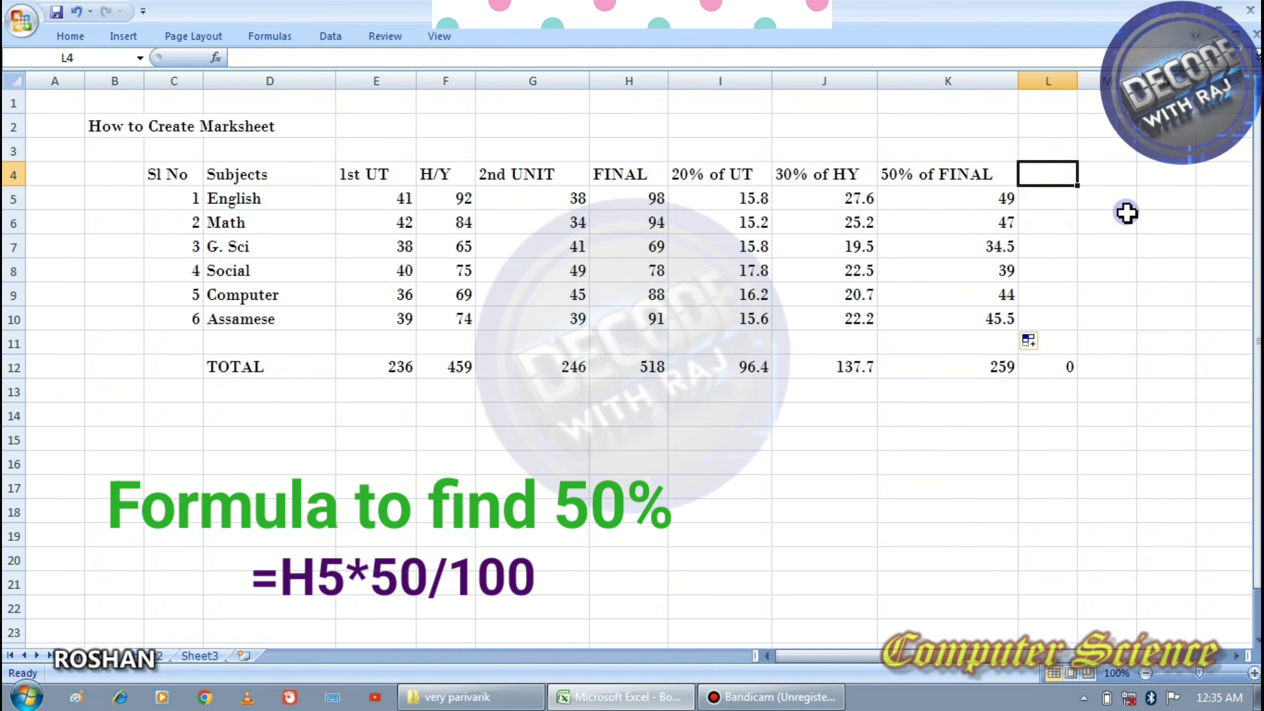
{"action": "type", "text": "TOTAL"}
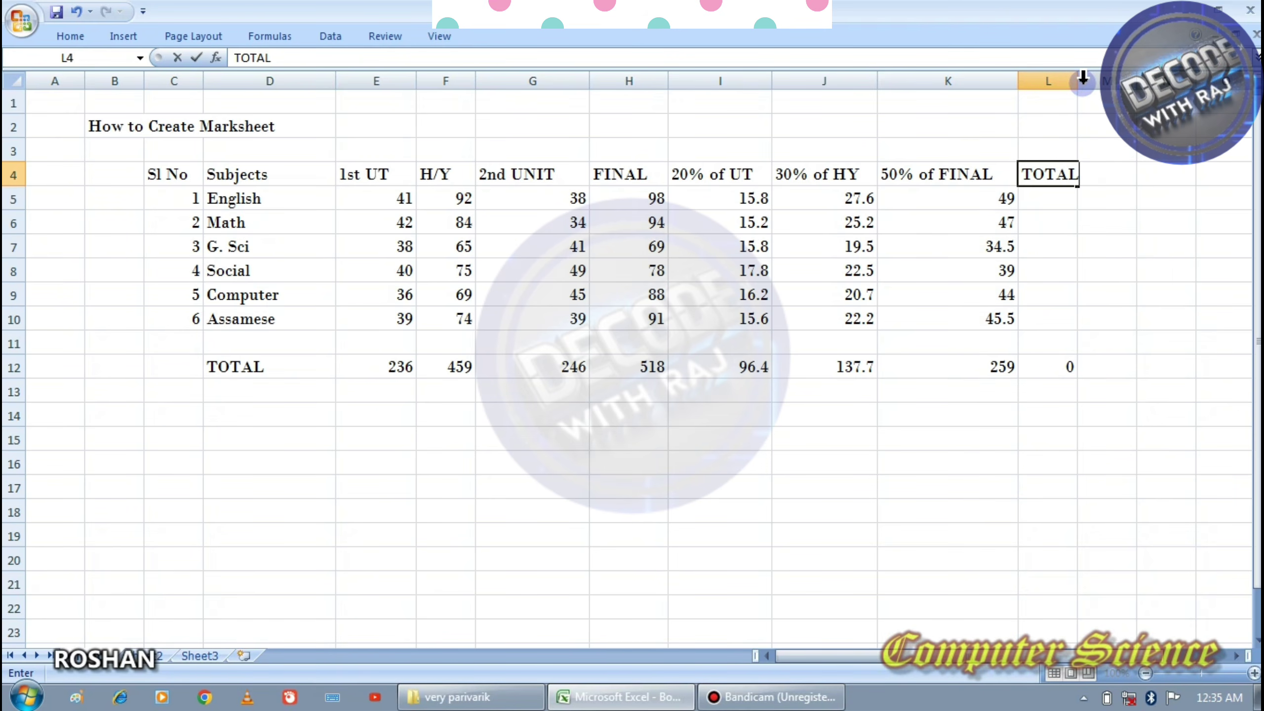
{"action": "left_click", "coordinate": [1072, 133]}
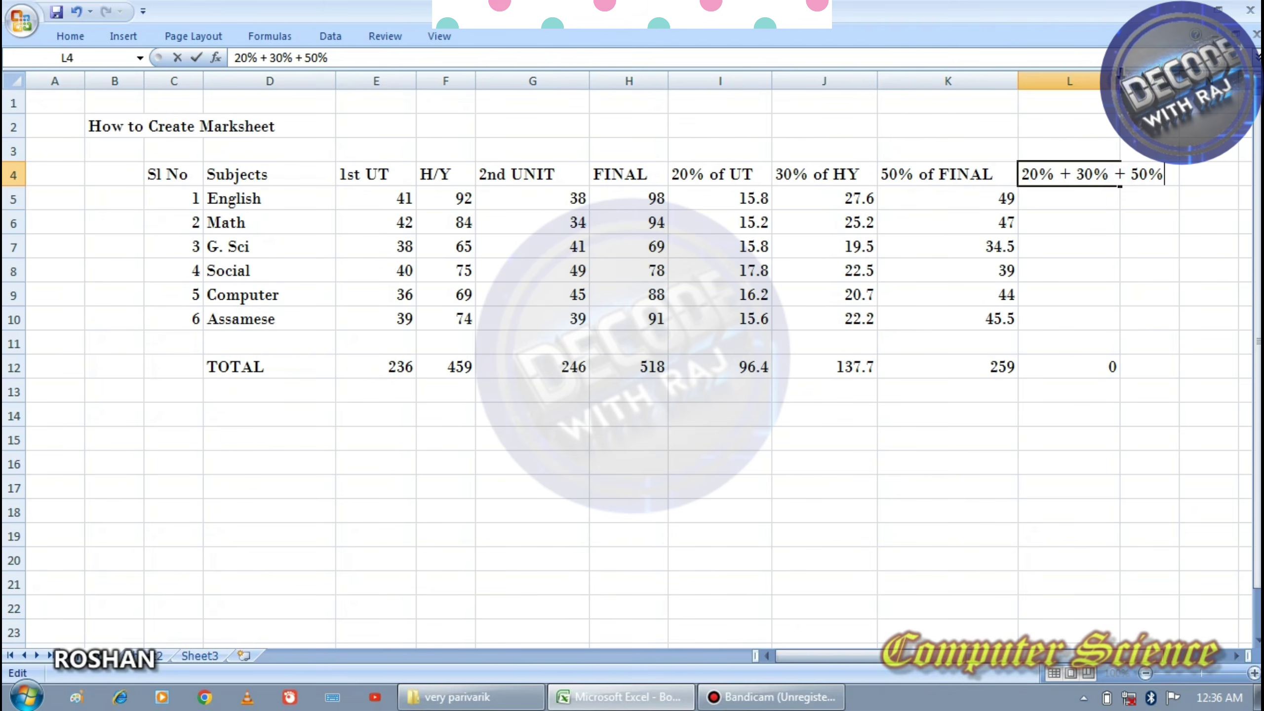
{"action": "left_click", "coordinate": [1111, 81]}
{"action": "double_click", "coordinate": [1119, 81]}
{"action": "left_click", "coordinate": [1105, 269]}
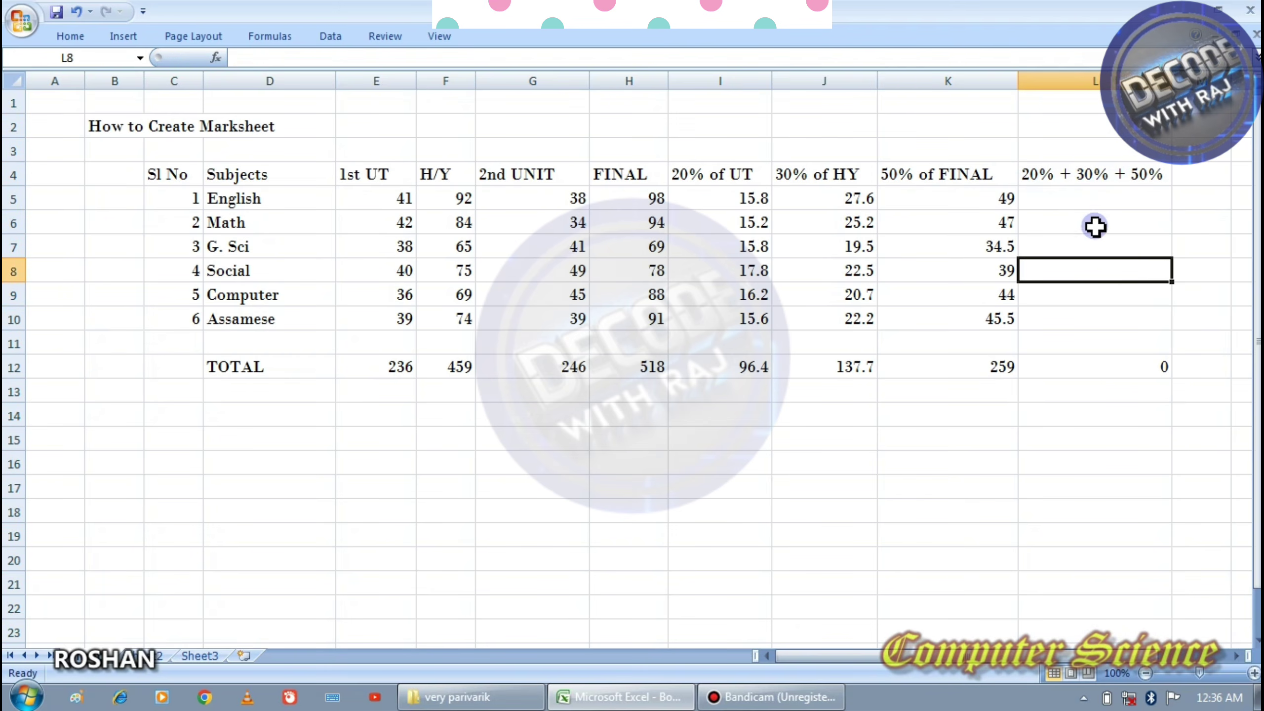
Step: Enter =sum(I5:K5) for English in L5 and fill the formula down to Assamese in L10
{"action": "left_click", "coordinate": [1078, 207]}
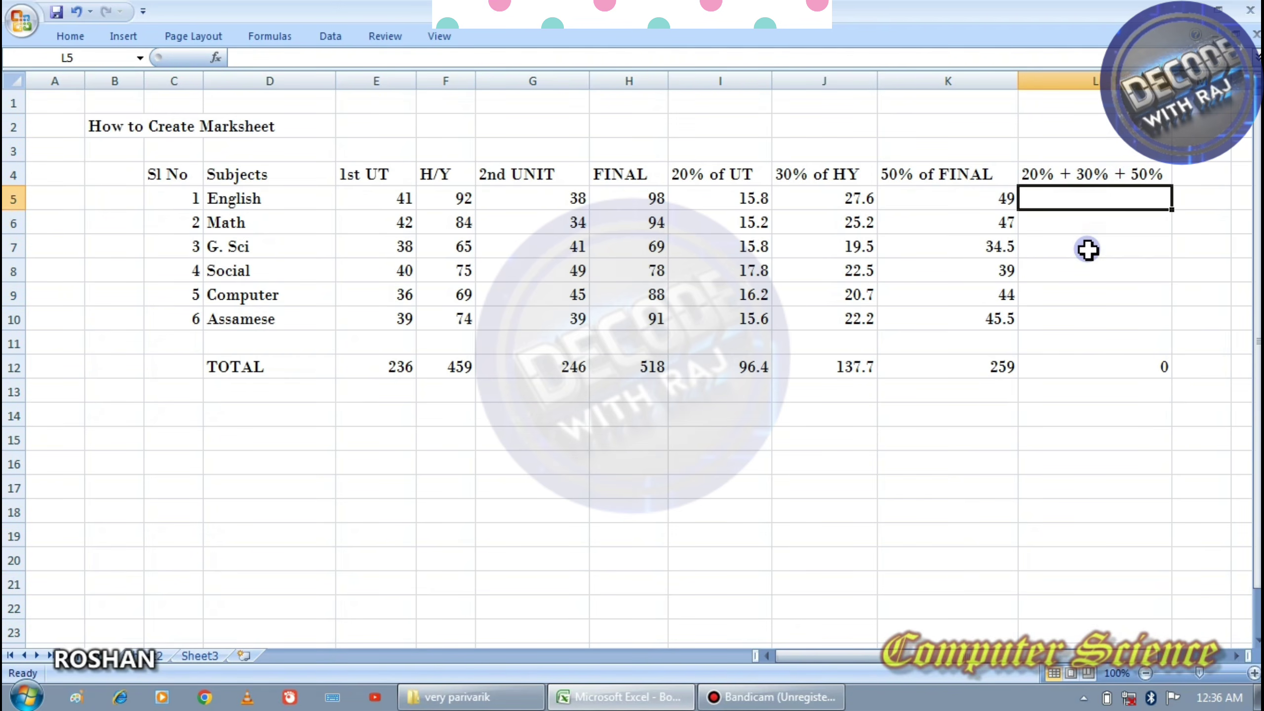
{"action": "type", "text": "=sum("}
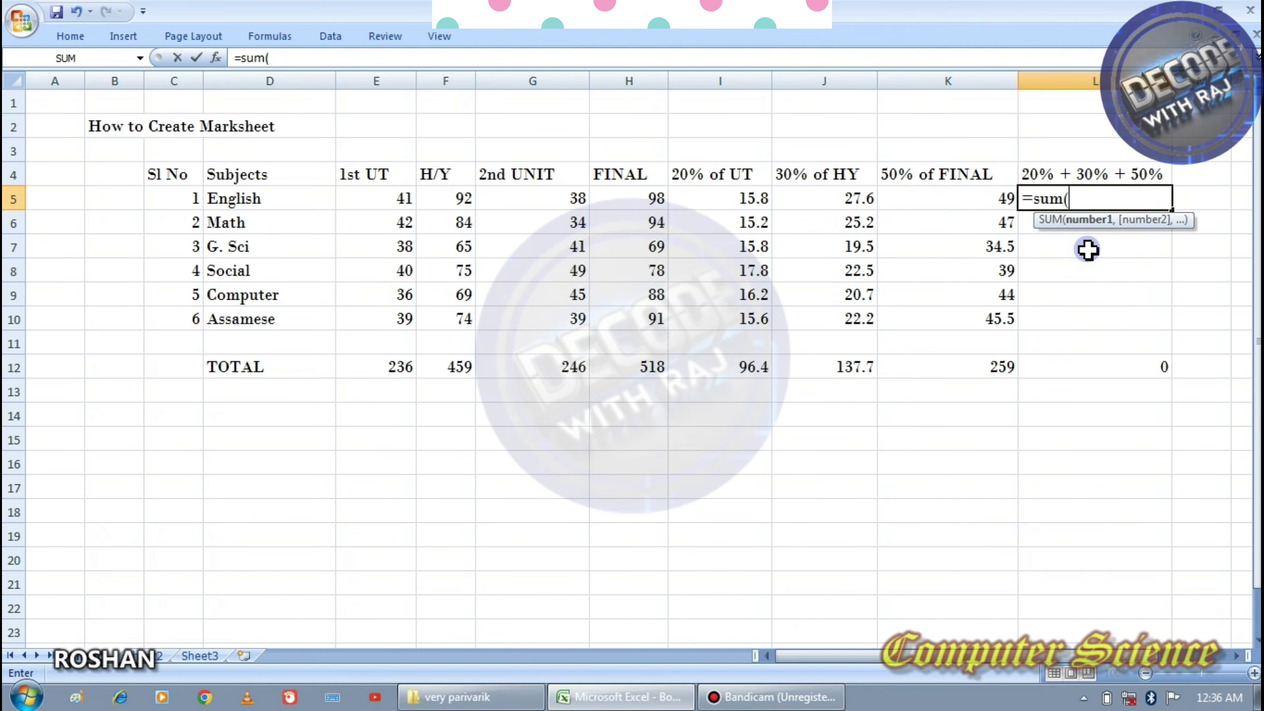
{"action": "left_click", "coordinate": [710, 201]}
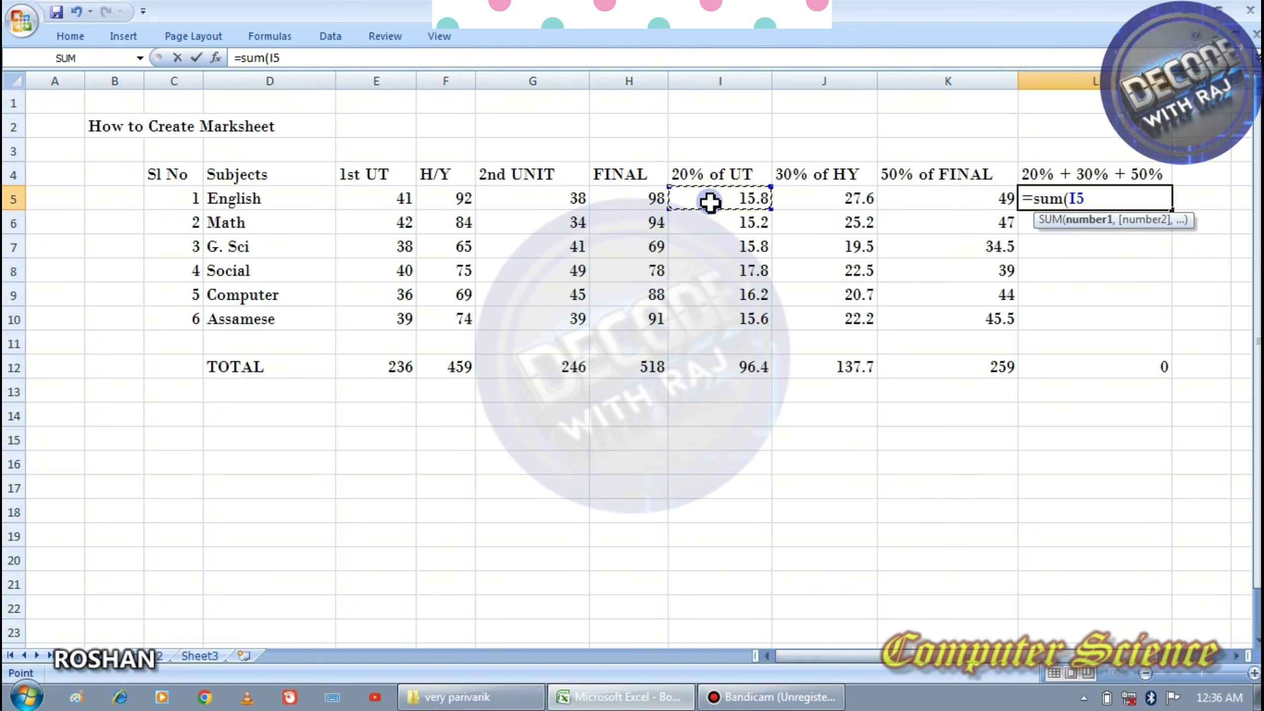
{"action": "left_click_drag", "start_coordinate": [710, 201], "coordinate": [986, 203]}
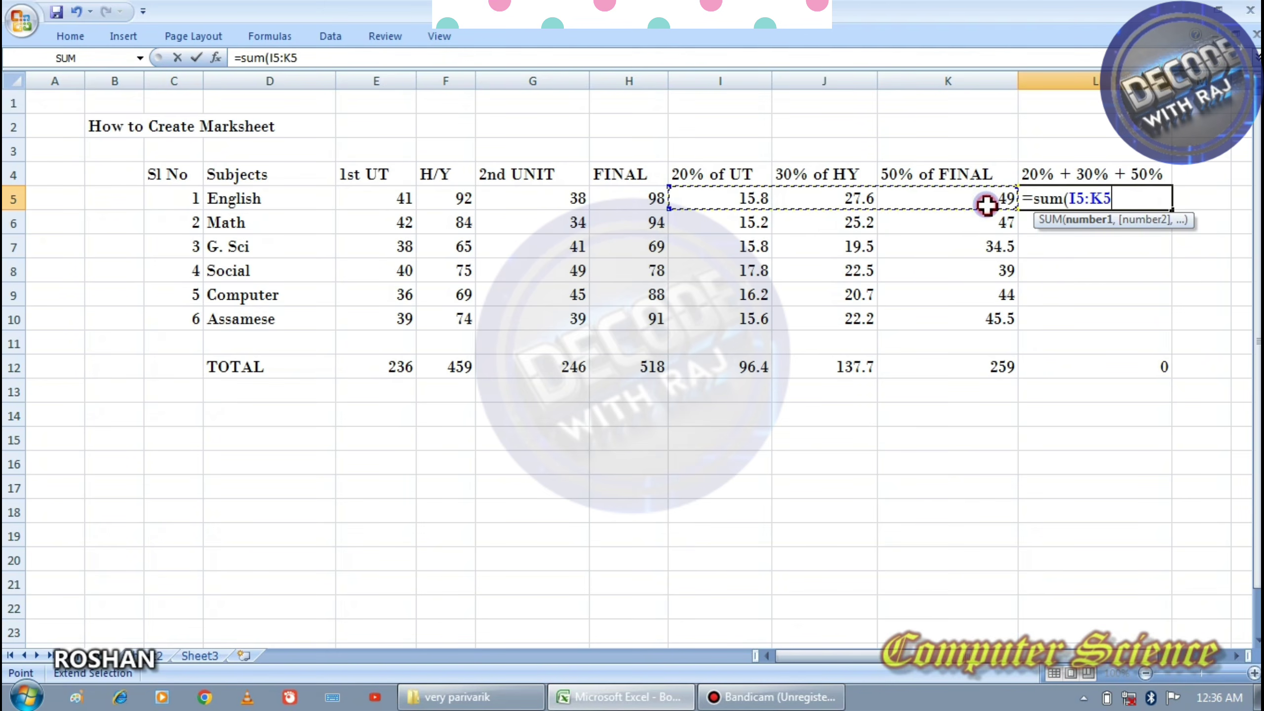
{"action": "type", "text": ")"}
{"action": "key", "text": "Return"}
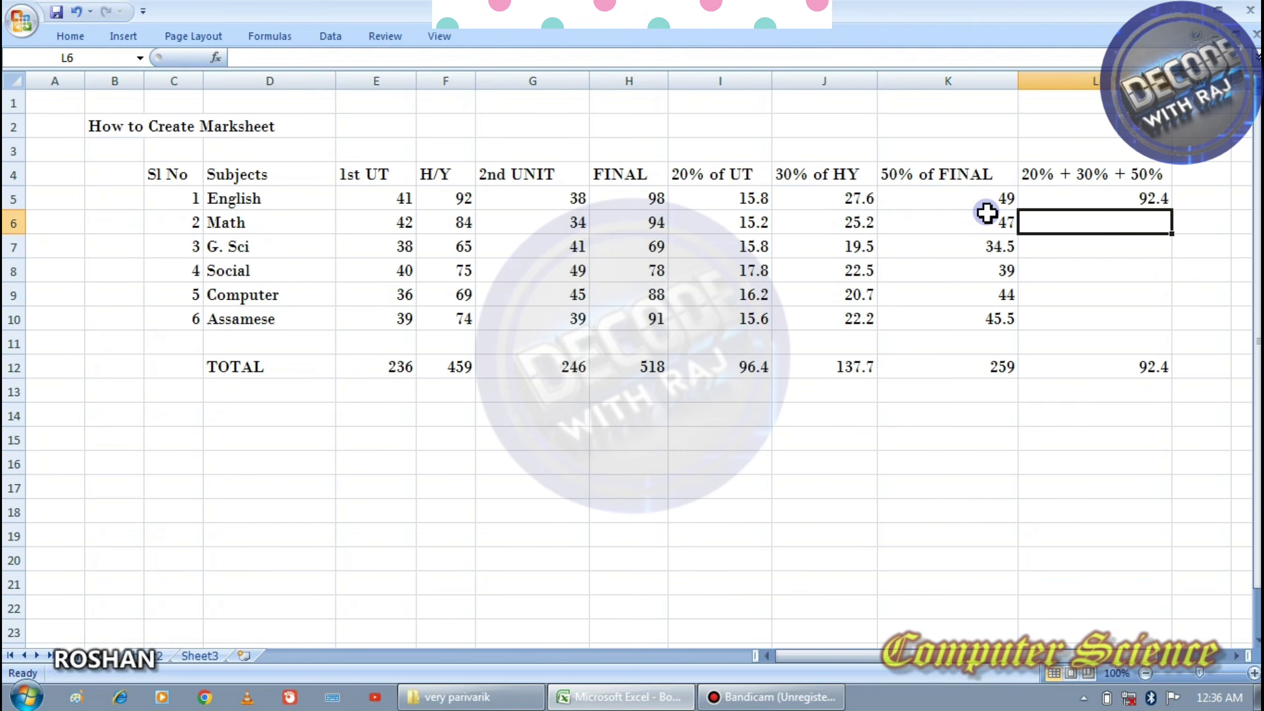
{"action": "key", "text": "Up"}
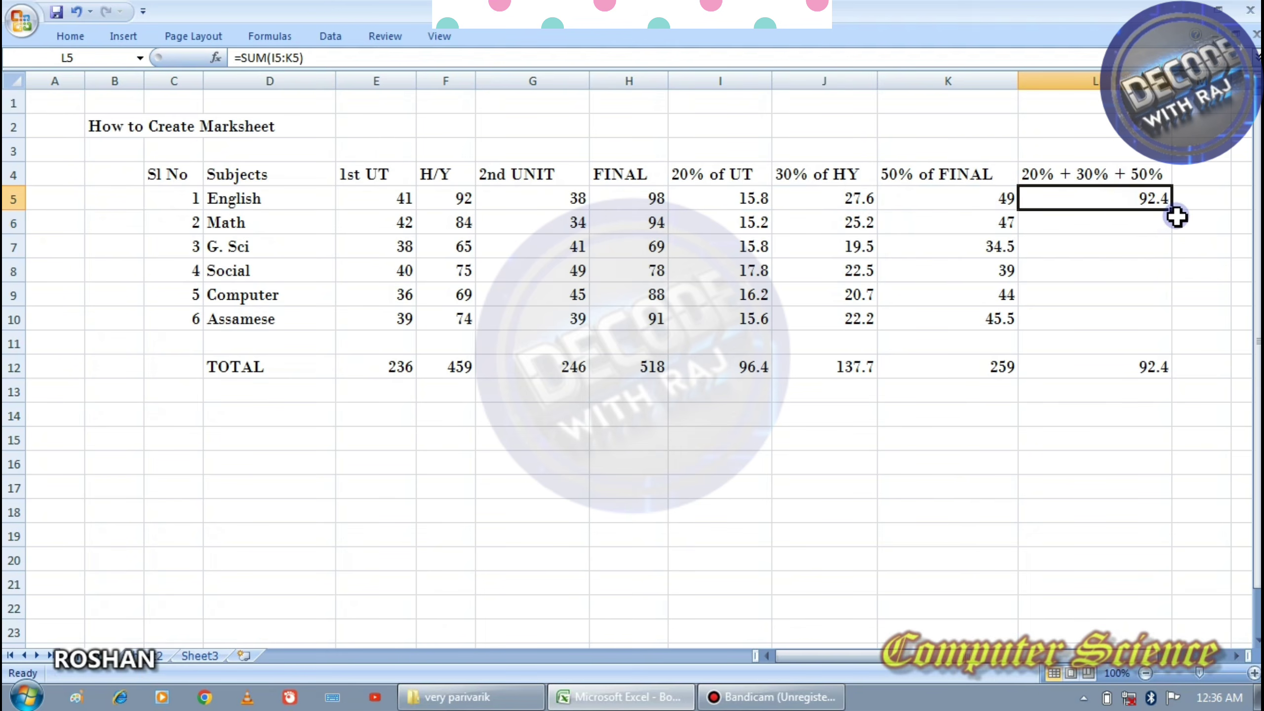
{"action": "left_click_drag", "start_coordinate": [1176, 213], "coordinate": [1175, 330]}
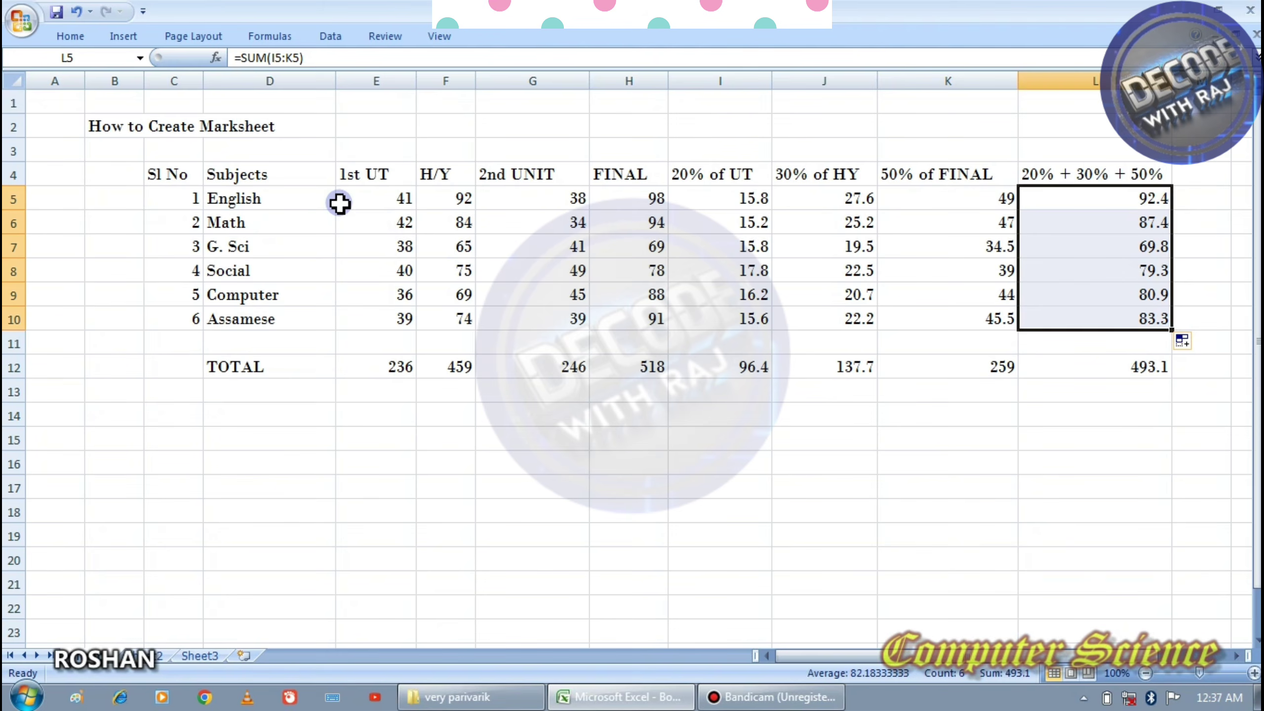
Step: Center the marks and percentages in E5:L10 horizontally
{"action": "left_click_drag", "start_coordinate": [339, 203], "coordinate": [1108, 326]}
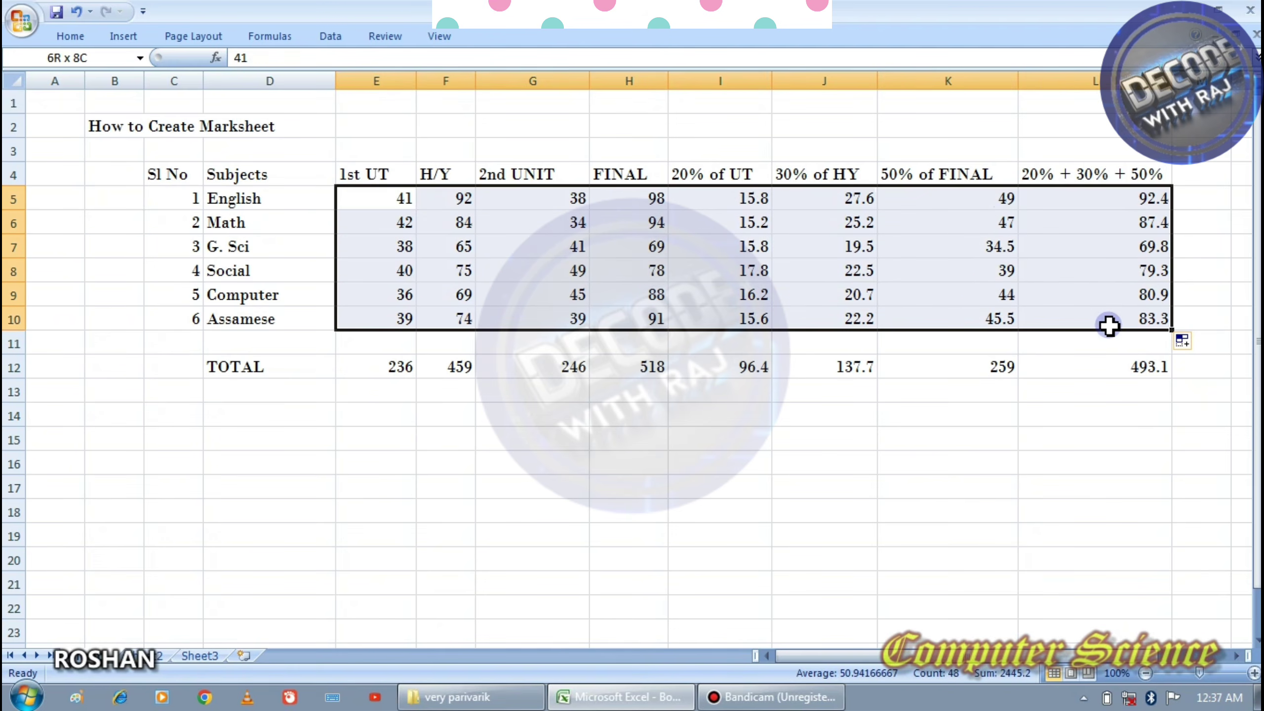
{"action": "left_click", "coordinate": [63, 35]}
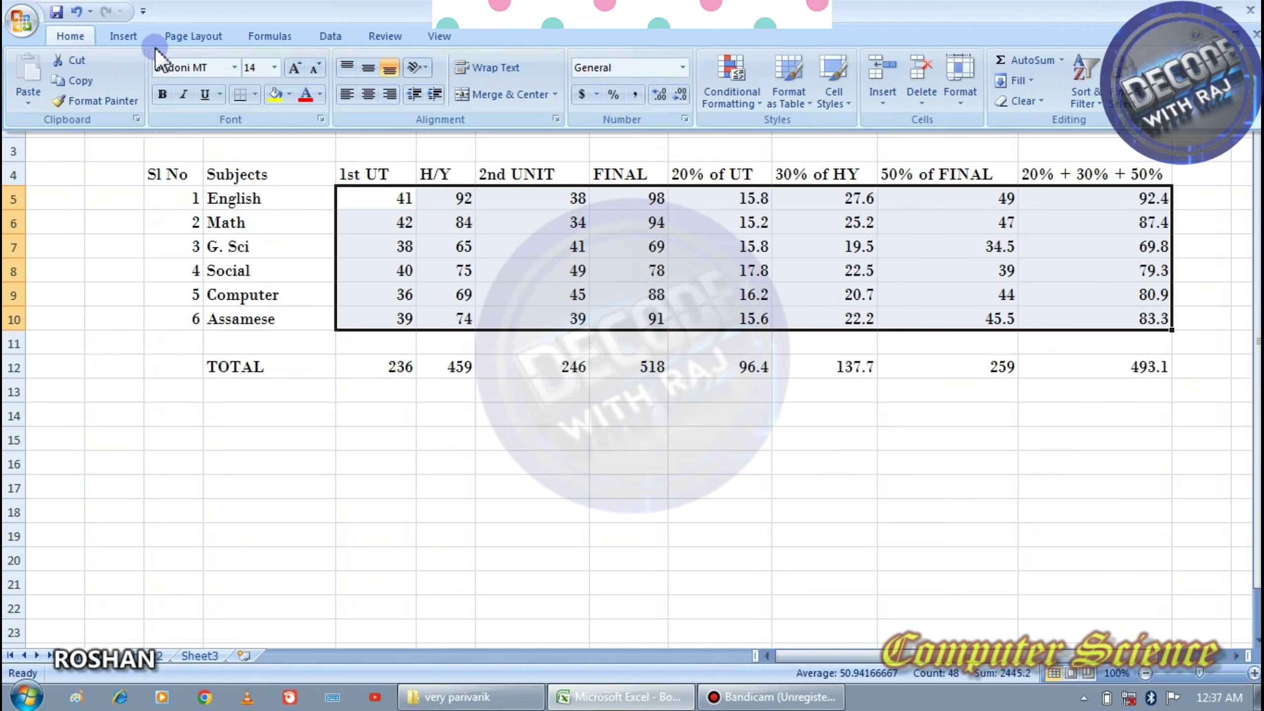
{"action": "left_click", "coordinate": [367, 96]}
{"action": "left_click", "coordinate": [180, 158]}
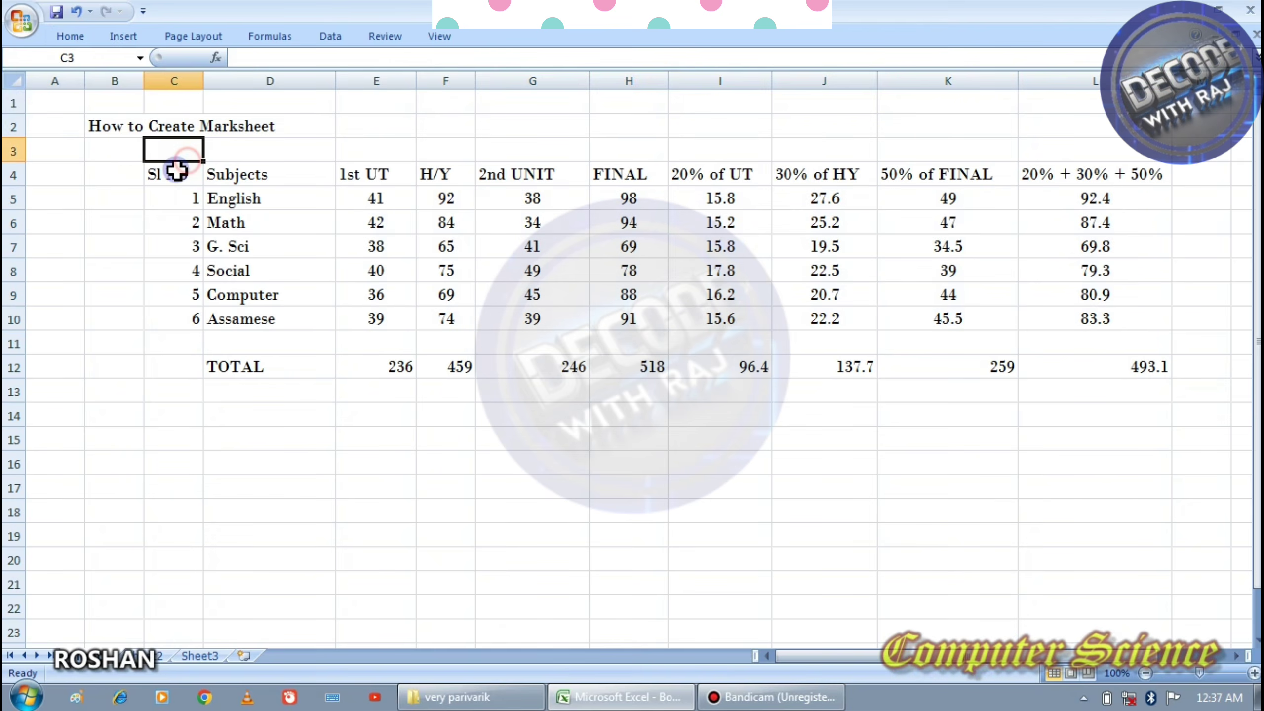
Step: Turn off ribbon minimizing and fill the heading row C4:L4 with yellow
{"action": "left_click_drag", "start_coordinate": [177, 171], "coordinate": [1089, 174]}
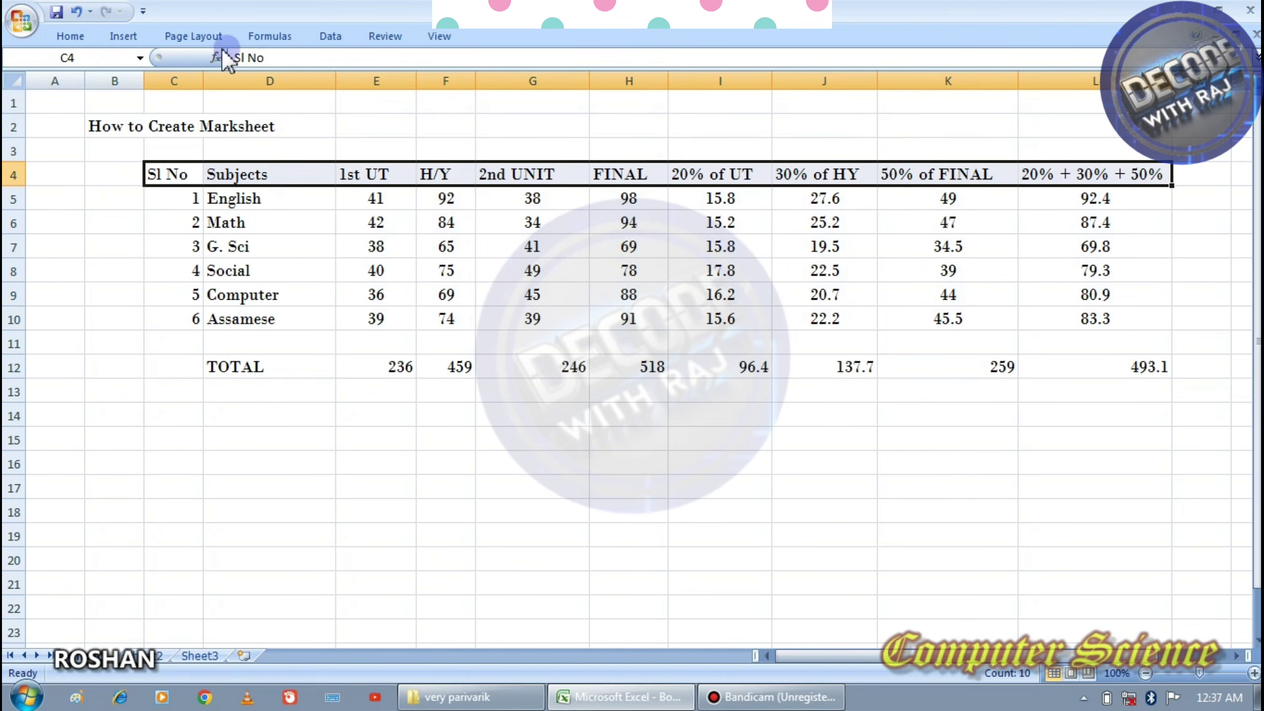
{"action": "right_click", "coordinate": [493, 36]}
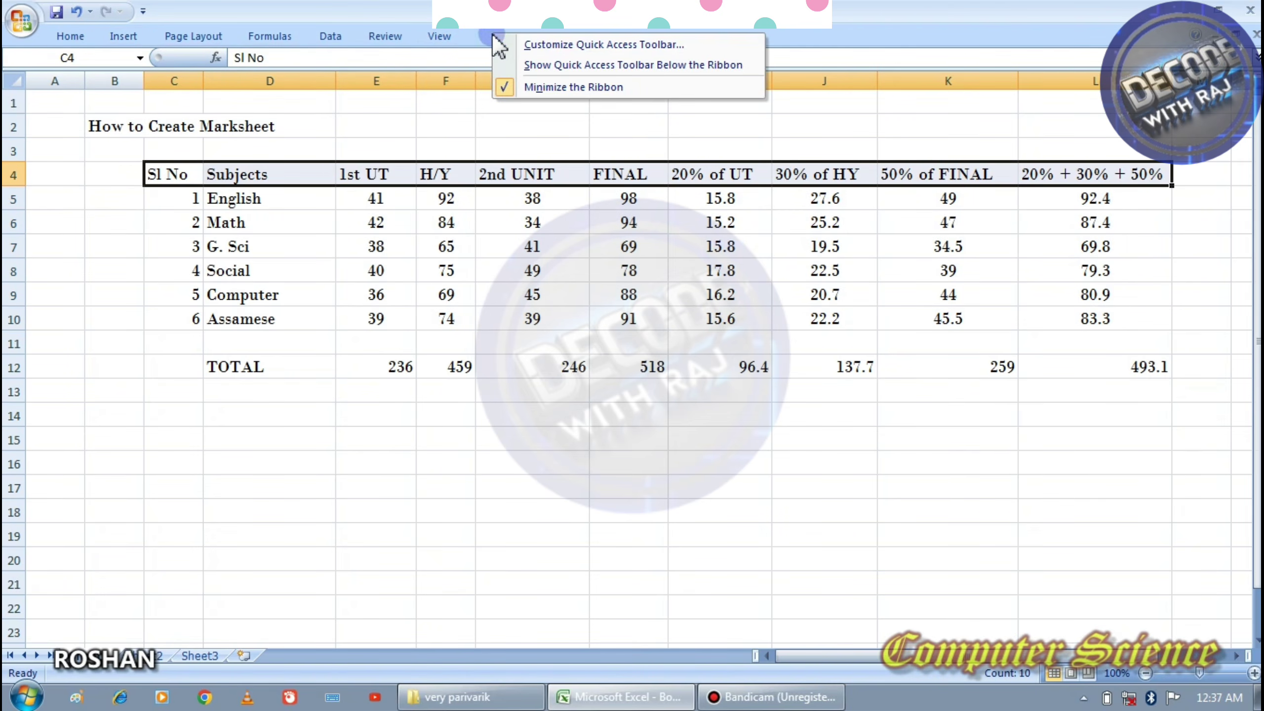
{"action": "left_click", "coordinate": [547, 87]}
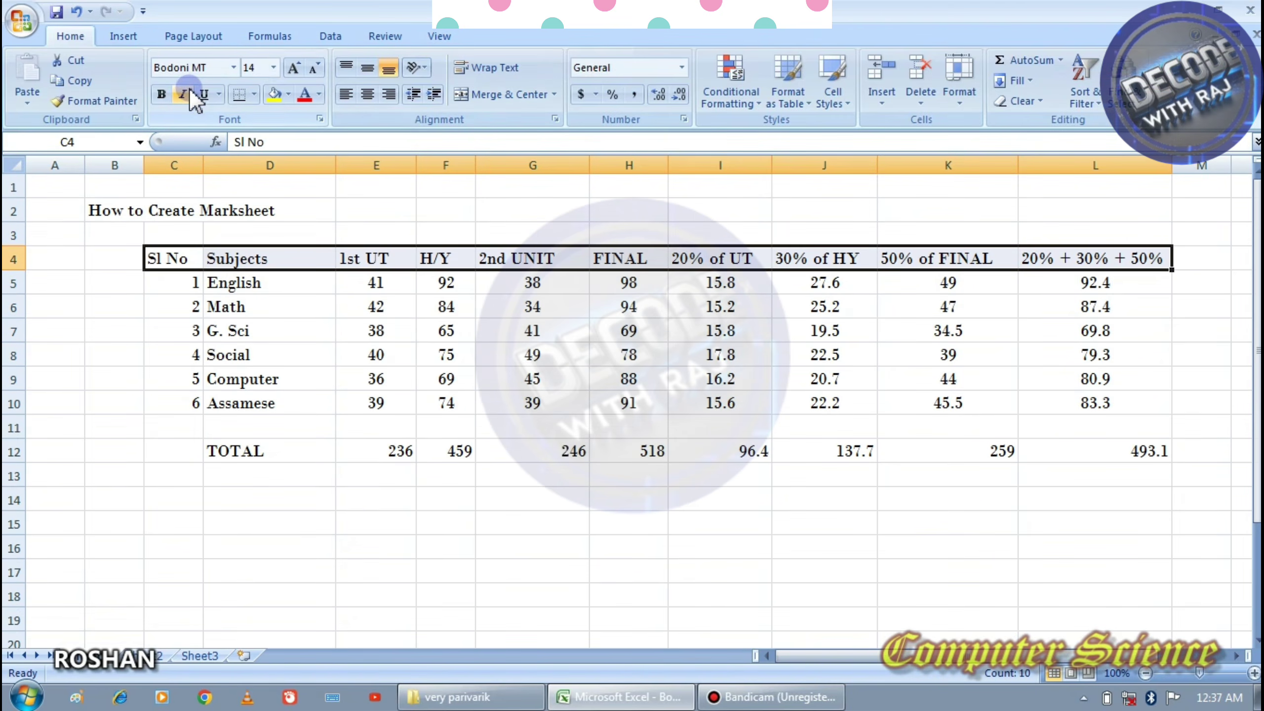
{"action": "left_click", "coordinate": [287, 94]}
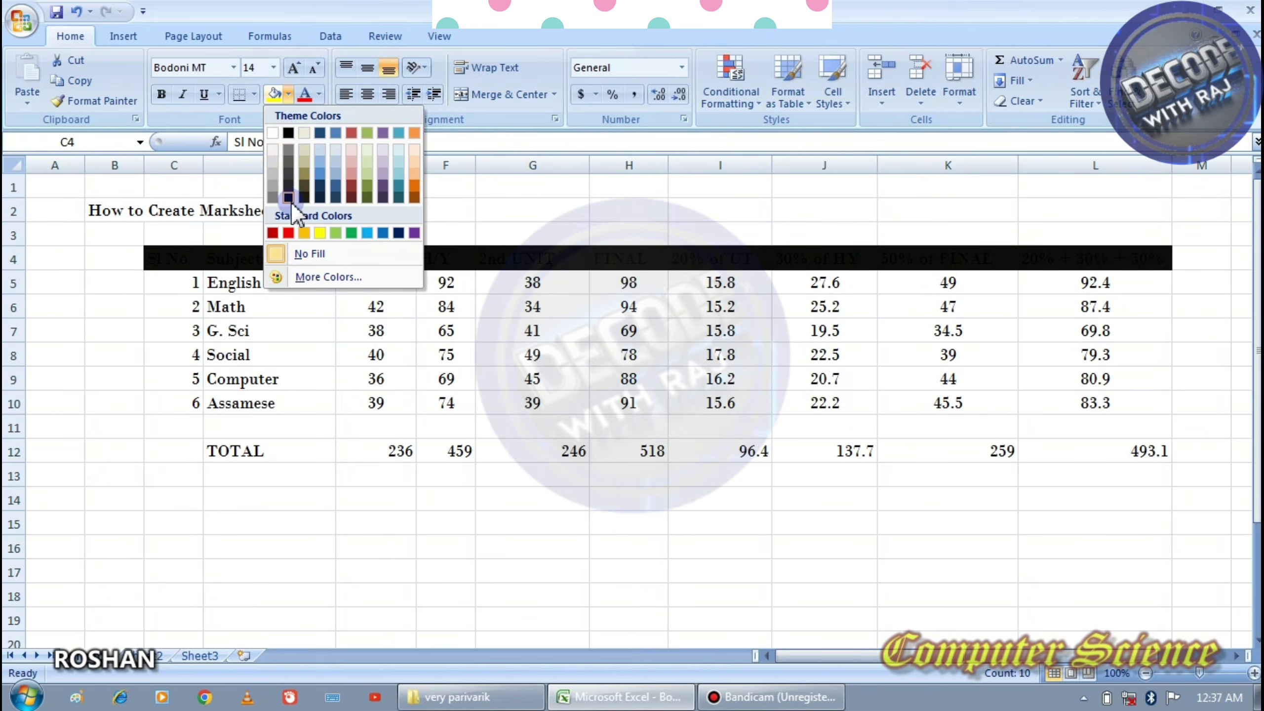
{"action": "left_click", "coordinate": [319, 233]}
Step: Center the serial numbers in C5:C10 and fill those cells with light green
{"action": "left_click_drag", "start_coordinate": [203, 283], "coordinate": [192, 400]}
{"action": "left_click", "coordinate": [368, 94]}
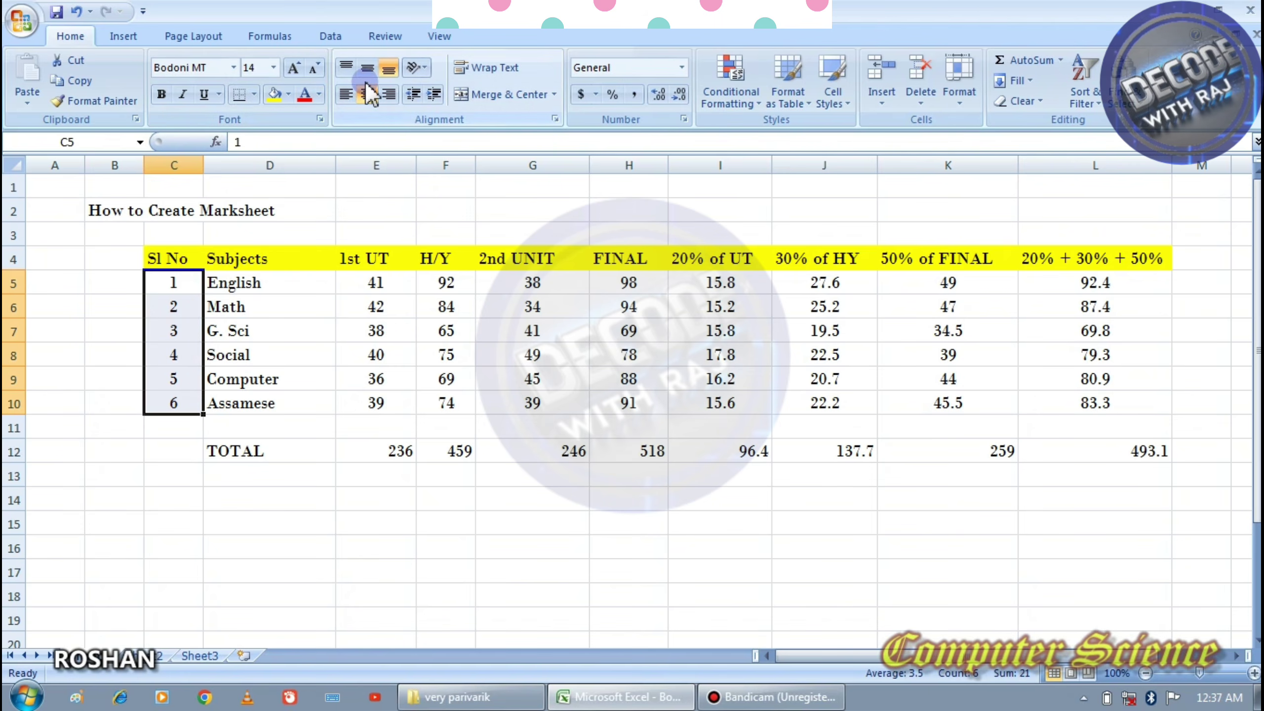
{"action": "left_click", "coordinate": [288, 94]}
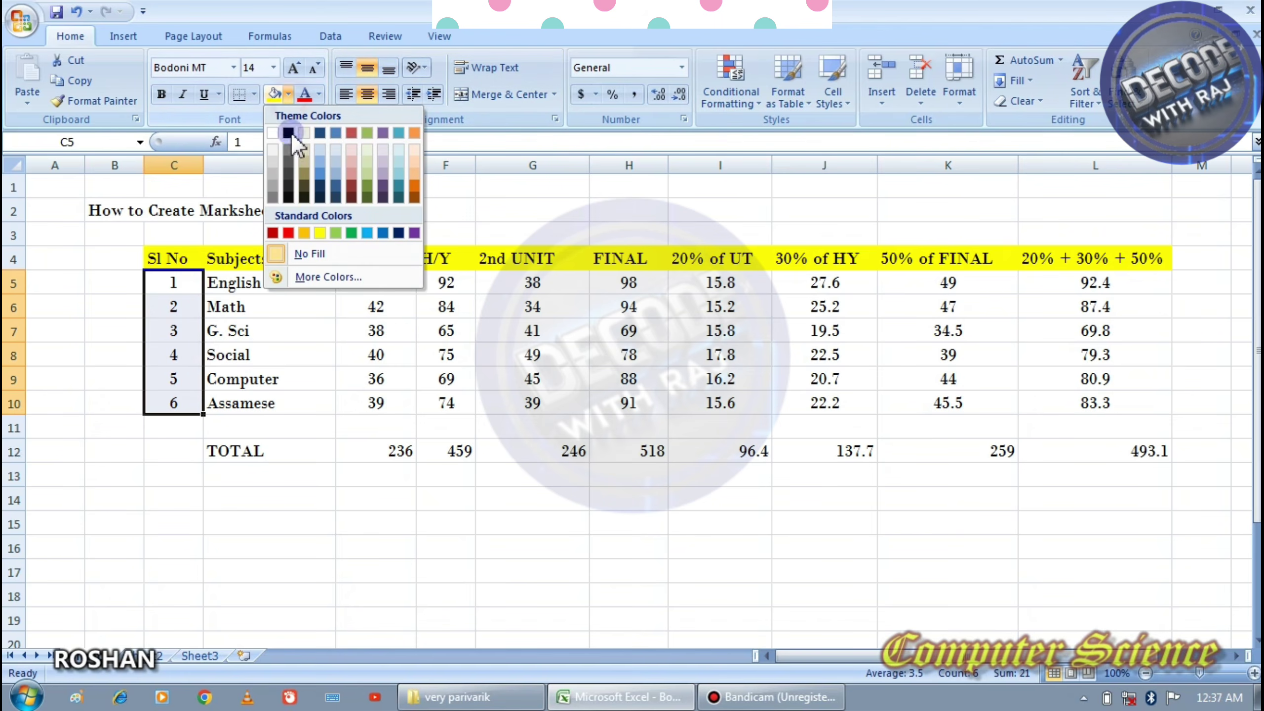
{"action": "left_click", "coordinate": [334, 231]}
Step: Apply all borders to the whole marksheet table, C4:L12
{"action": "left_click_drag", "start_coordinate": [176, 257], "coordinate": [1113, 446]}
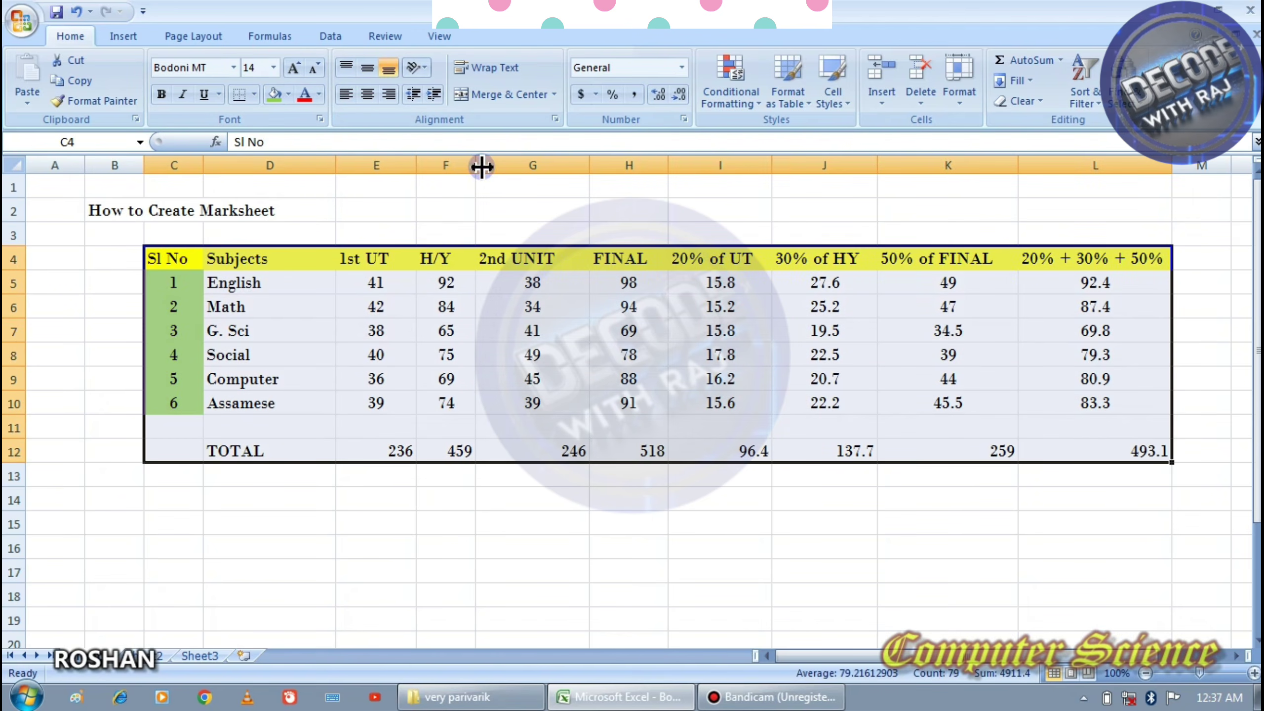
{"action": "left_click", "coordinate": [254, 95]}
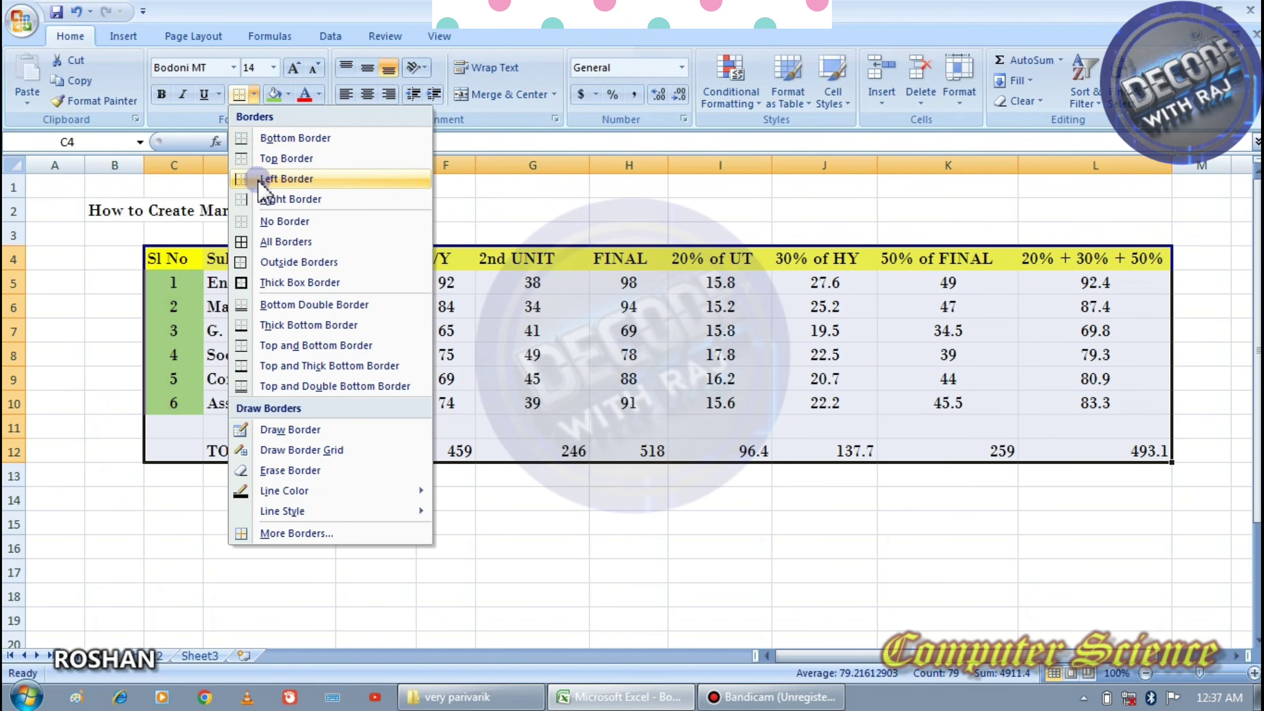
{"action": "left_click", "coordinate": [271, 237]}
{"action": "left_click", "coordinate": [282, 318]}
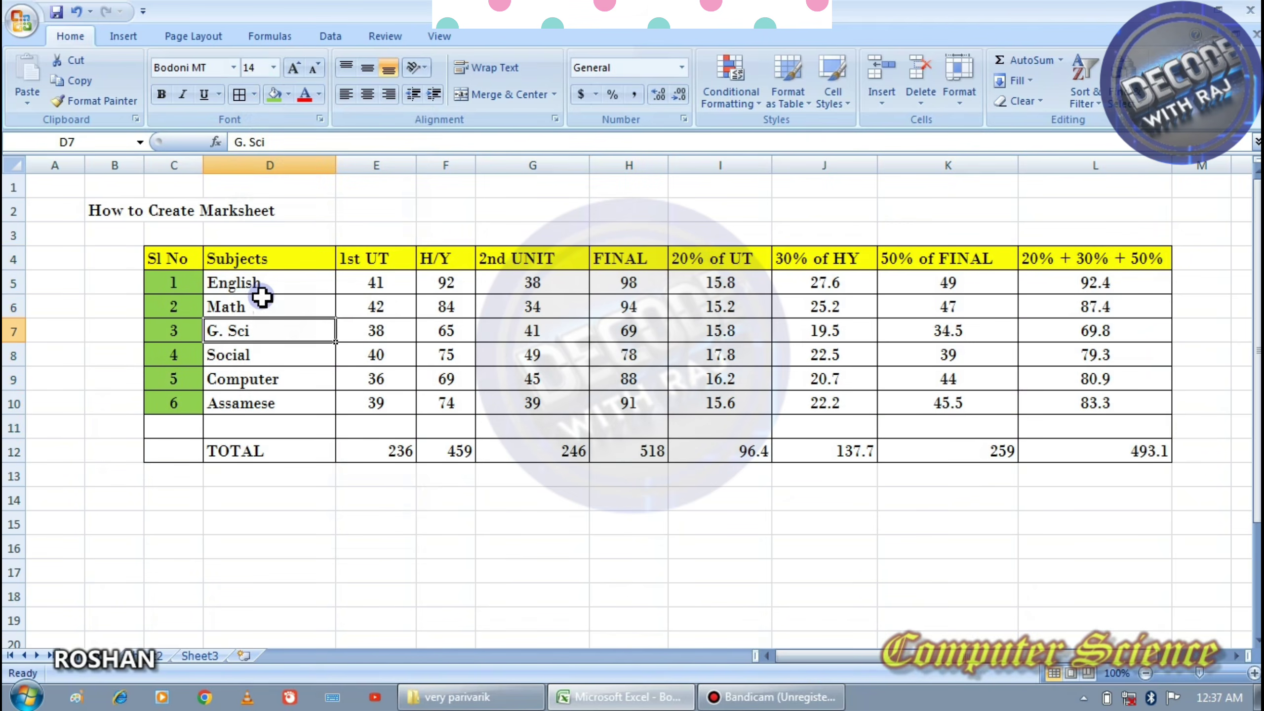
Step: Fill the subject names in D5:D10 with the light red theme color
{"action": "left_click_drag", "start_coordinate": [259, 282], "coordinate": [263, 392]}
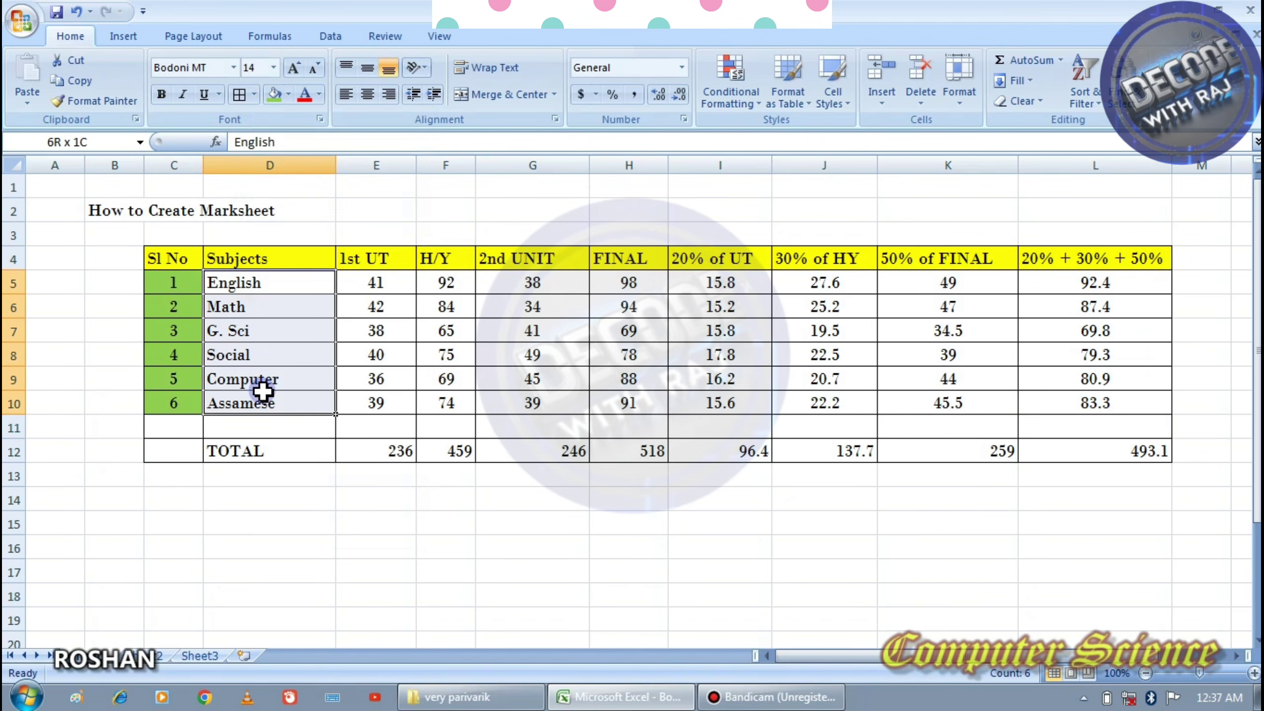
{"action": "left_click", "coordinate": [290, 95]}
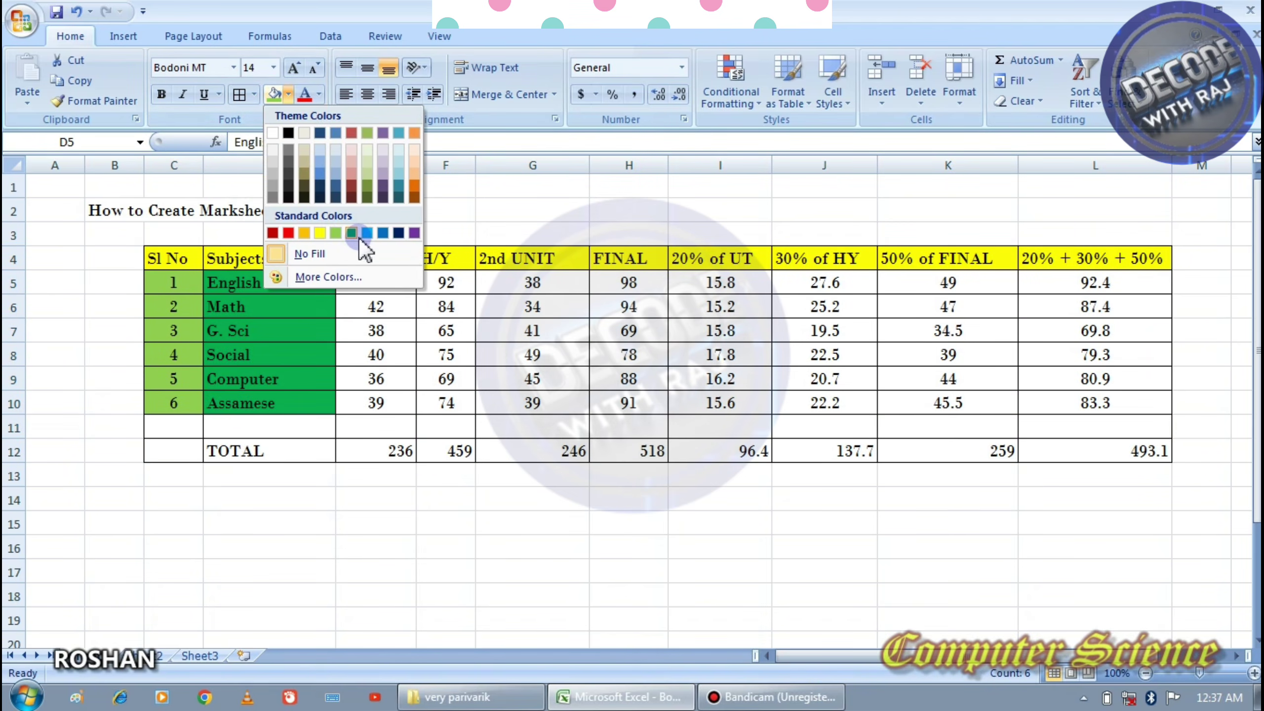
{"action": "left_click", "coordinate": [350, 166]}
{"action": "left_click", "coordinate": [354, 309]}
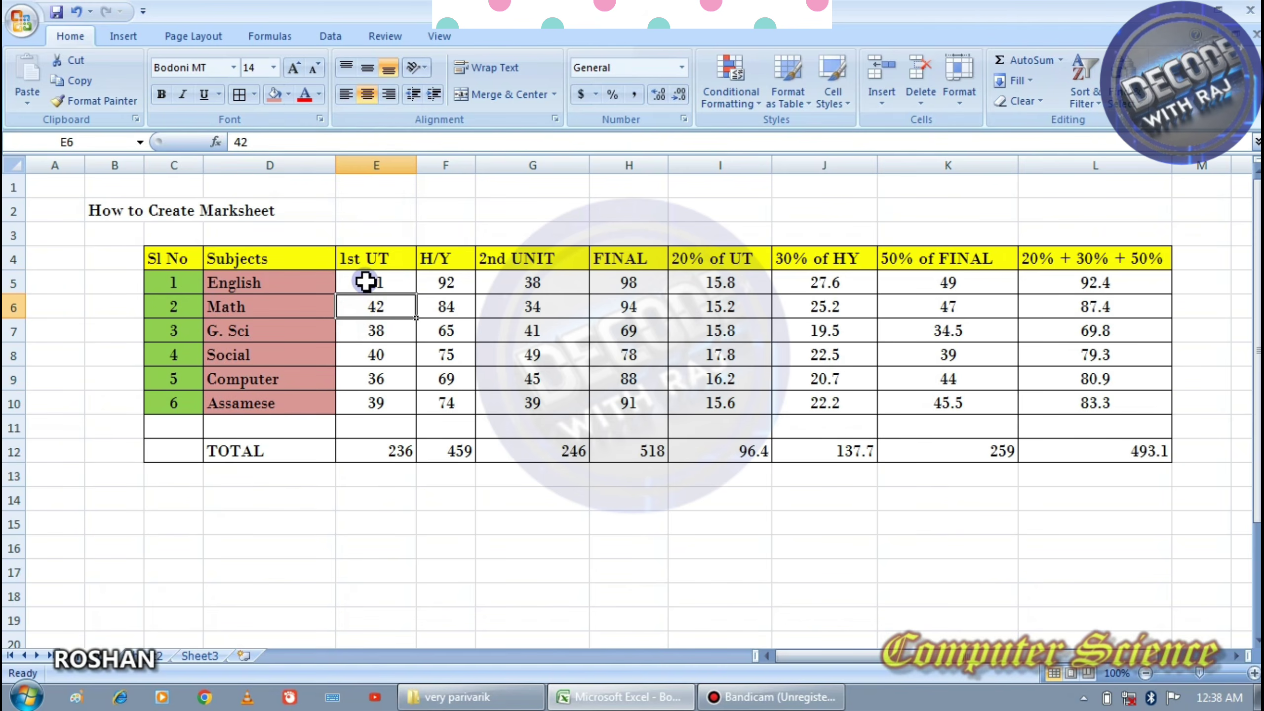
Step: Apply the same light red fill to the 1st UT column, from its heading in E4 to Assamese in E10
{"action": "left_click", "coordinate": [365, 282]}
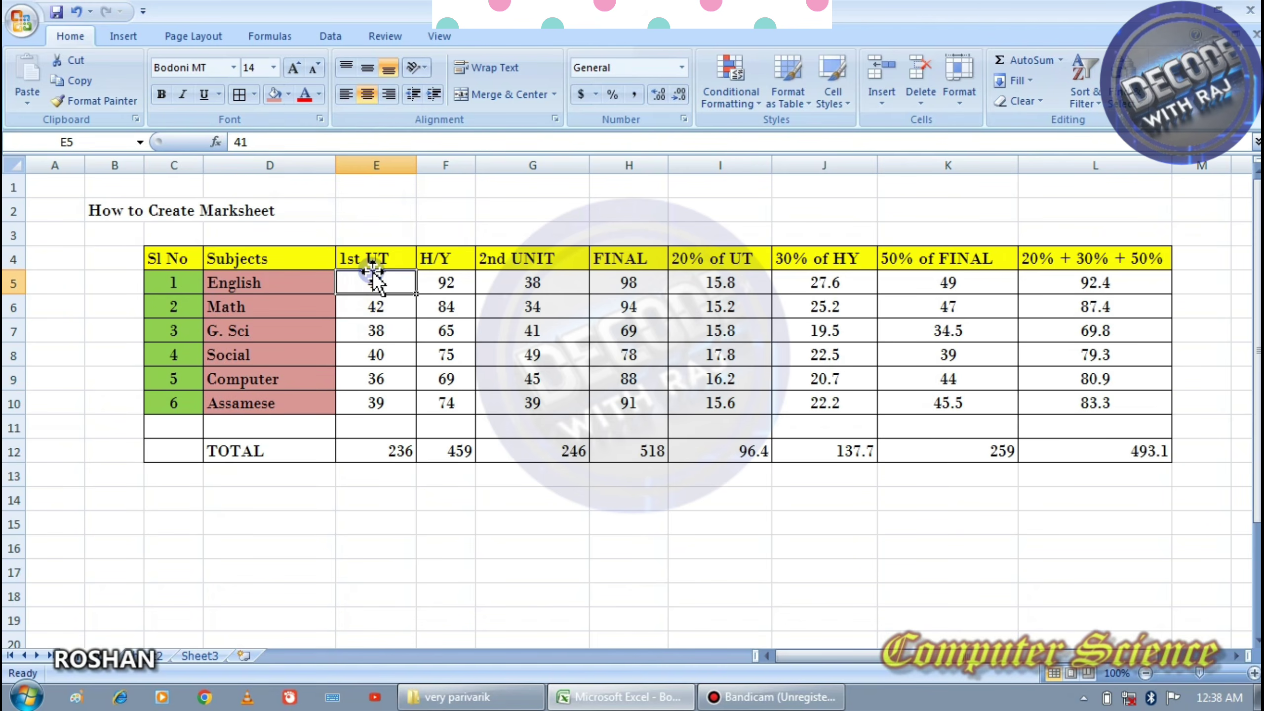
{"action": "left_click_drag", "start_coordinate": [373, 278], "coordinate": [375, 387]}
{"action": "left_click_drag", "start_coordinate": [392, 256], "coordinate": [380, 442]}
{"action": "left_click", "coordinate": [384, 404]}
{"action": "left_click", "coordinate": [378, 255]}
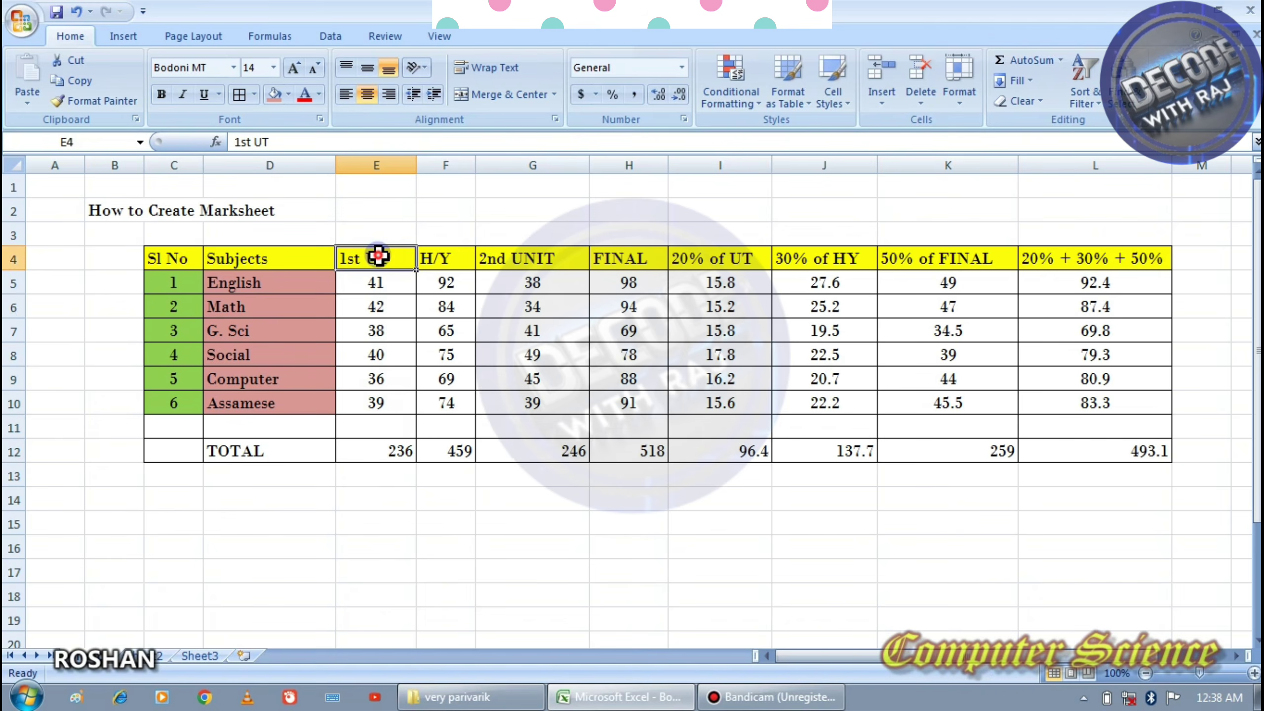
{"action": "left_click_drag", "start_coordinate": [378, 255], "coordinate": [378, 401]}
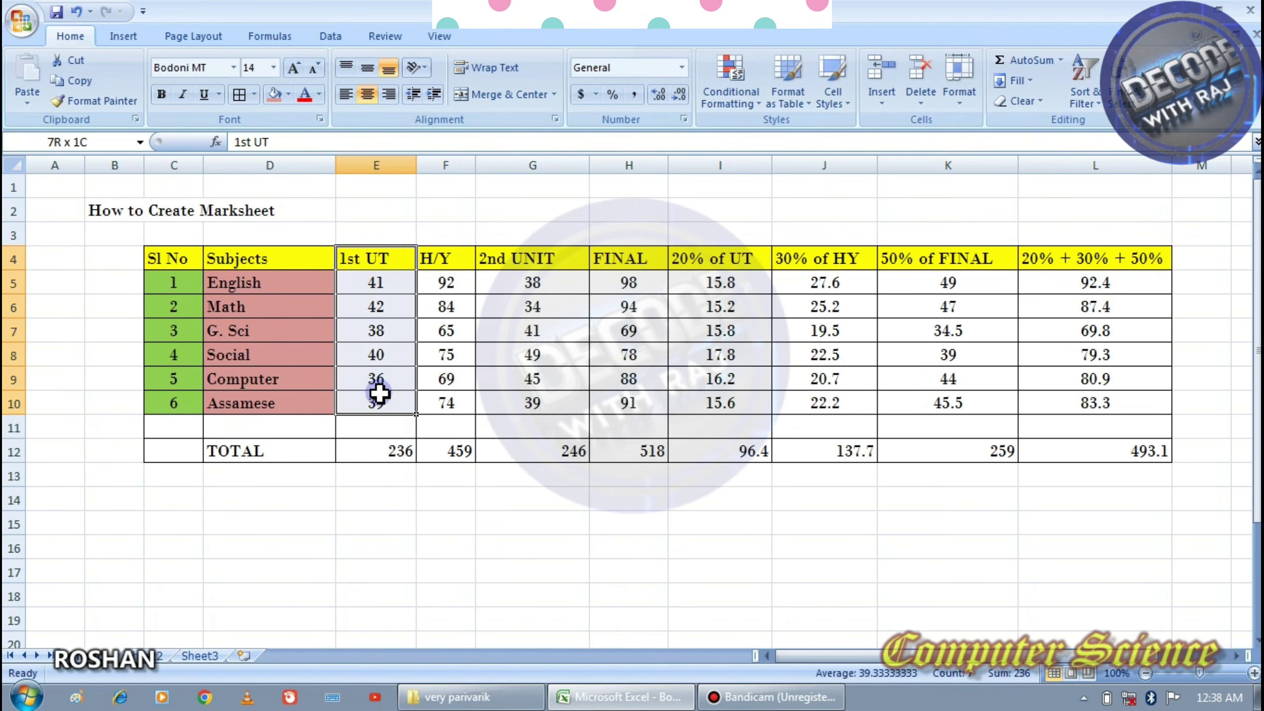
{"action": "left_click", "coordinate": [282, 95]}
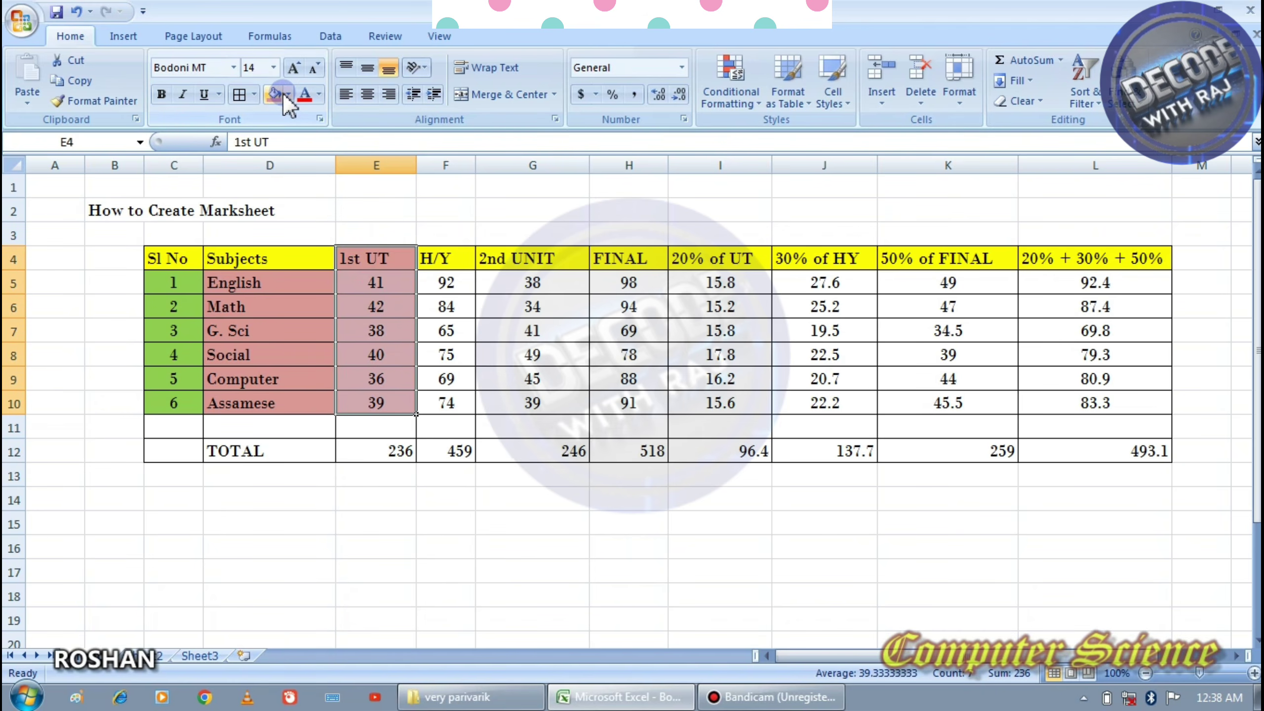
Step: Fill the 1st UT column, E4:E10, with light blue and the H/Y column, F4:F10, with light grey
{"action": "left_click", "coordinate": [286, 93]}
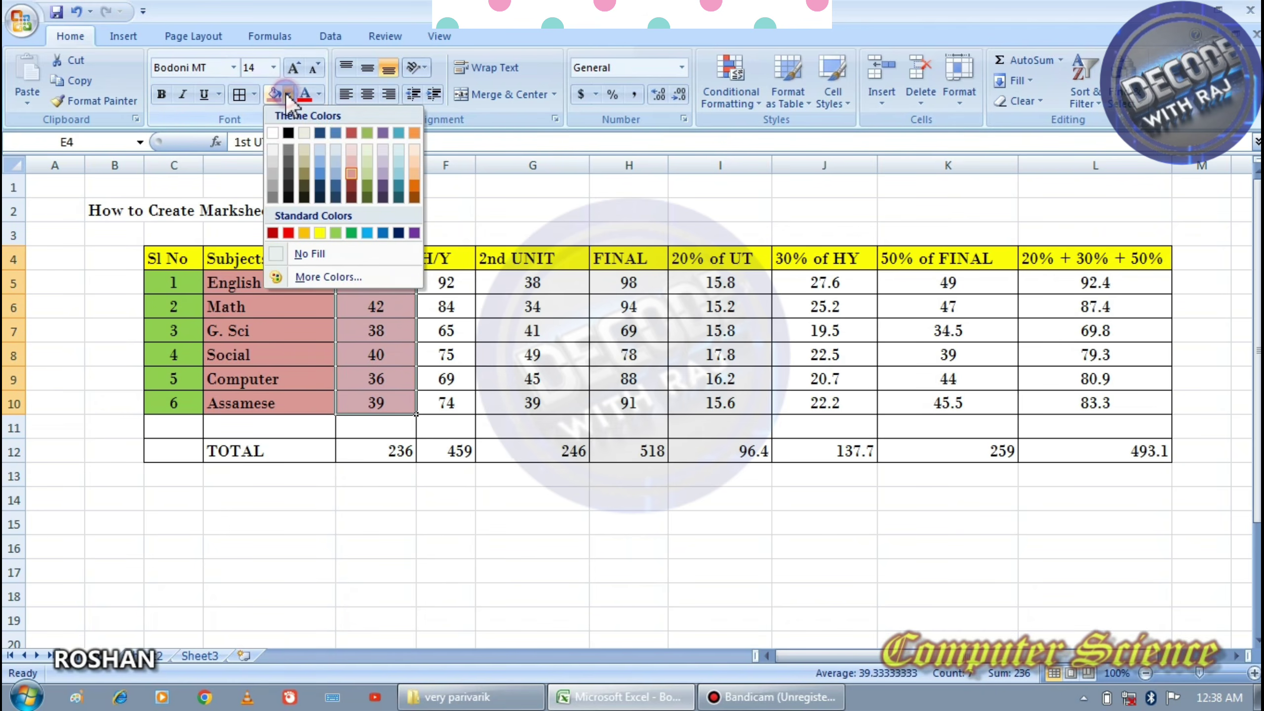
{"action": "left_click", "coordinate": [336, 172]}
{"action": "left_click", "coordinate": [460, 257]}
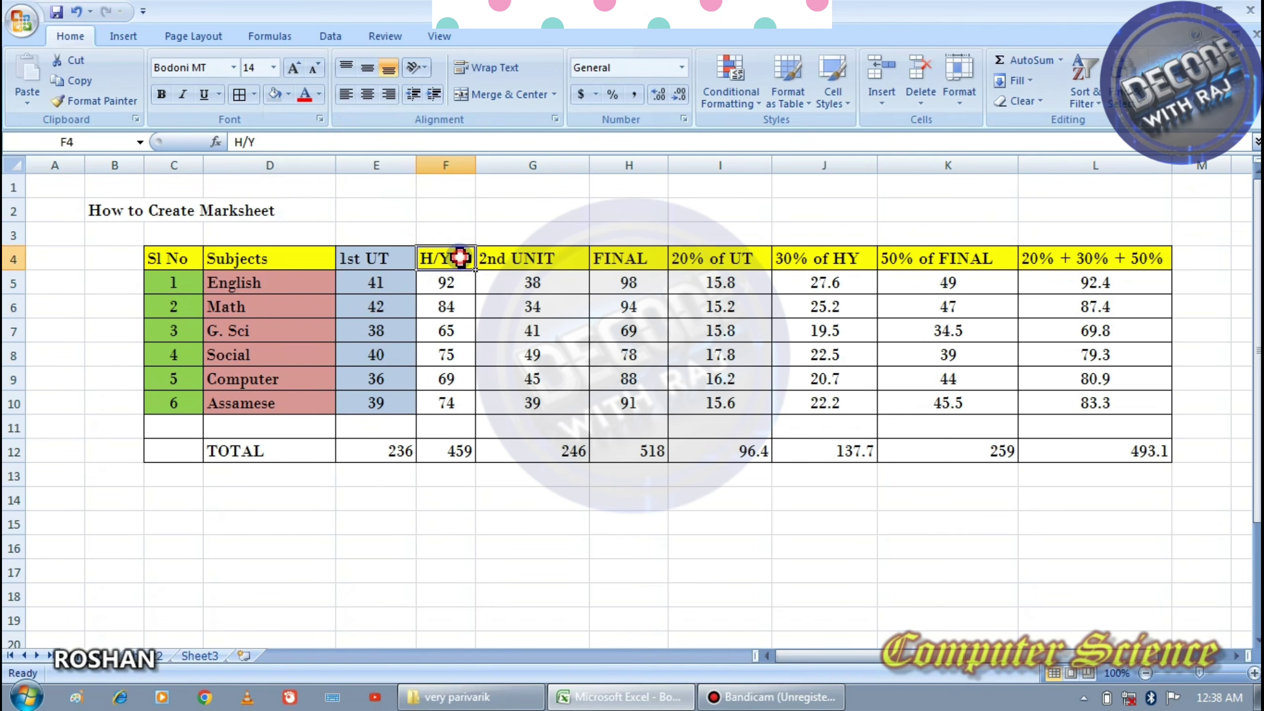
{"action": "left_click_drag", "start_coordinate": [460, 257], "coordinate": [455, 401]}
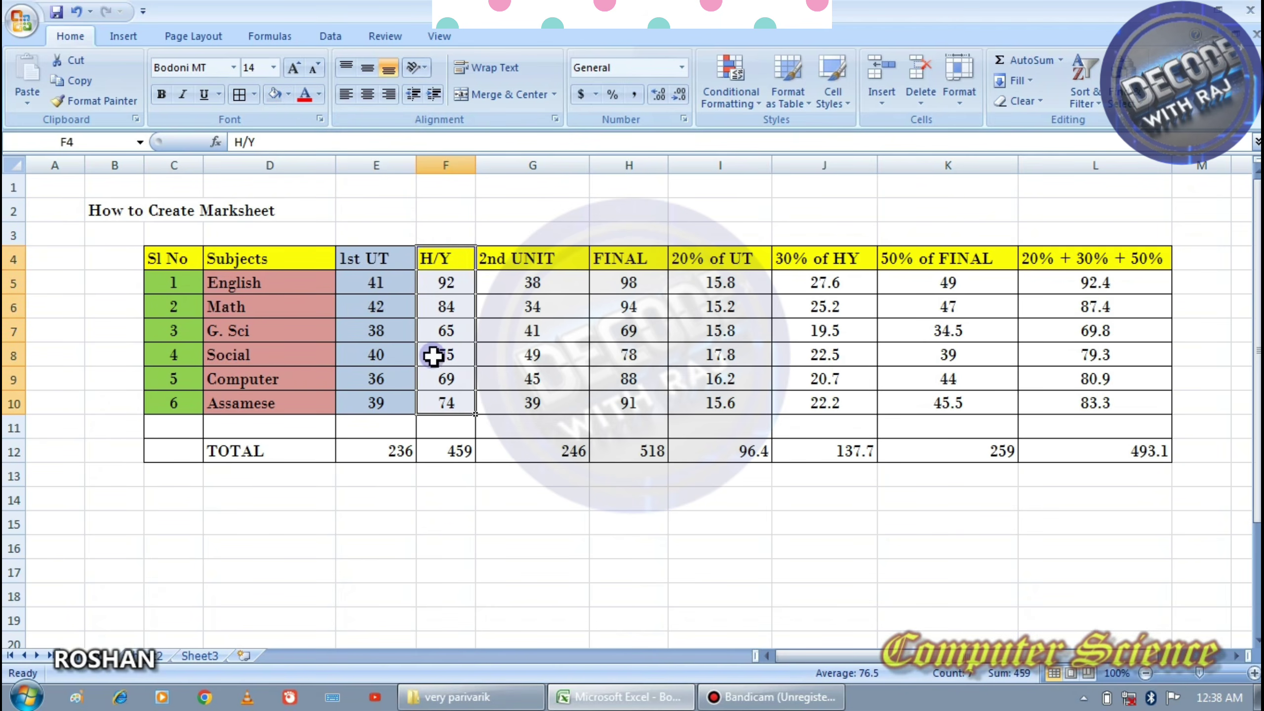
{"action": "left_click", "coordinate": [286, 95]}
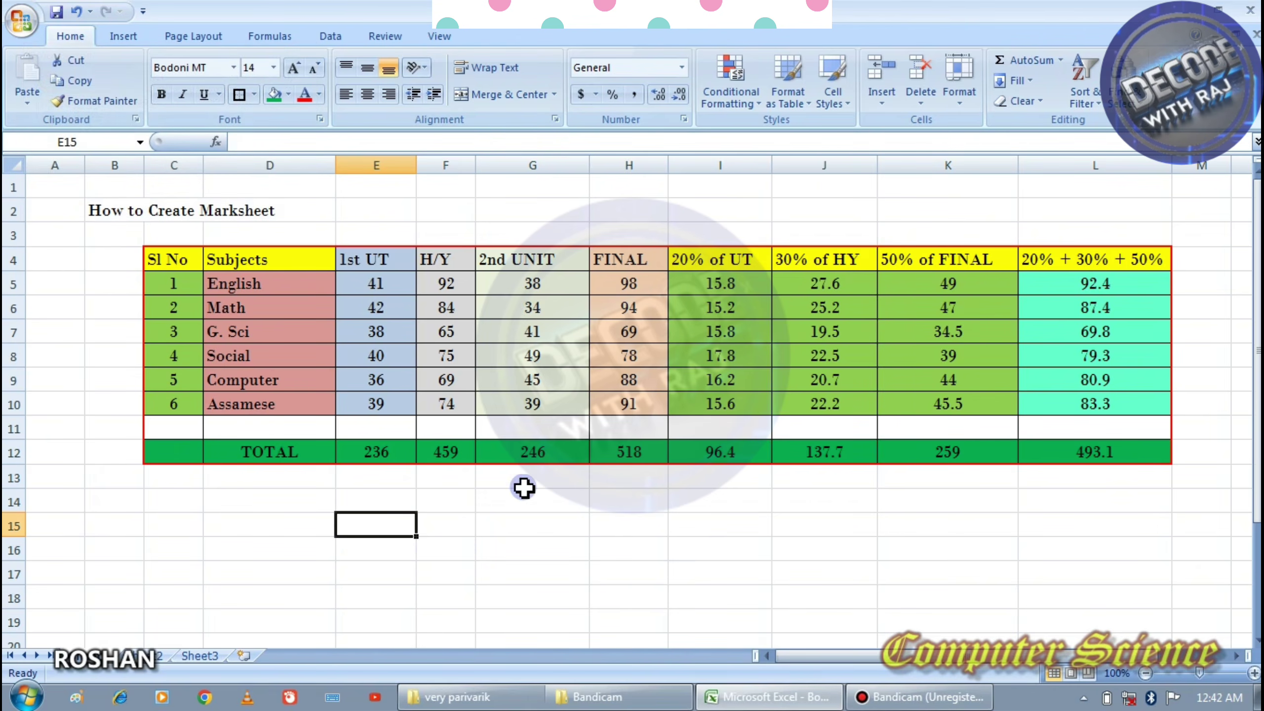
Step: Enter the title MARKSHEET in G3 above the table and merge and center it across E3:K3
{"action": "left_click", "coordinate": [527, 240]}
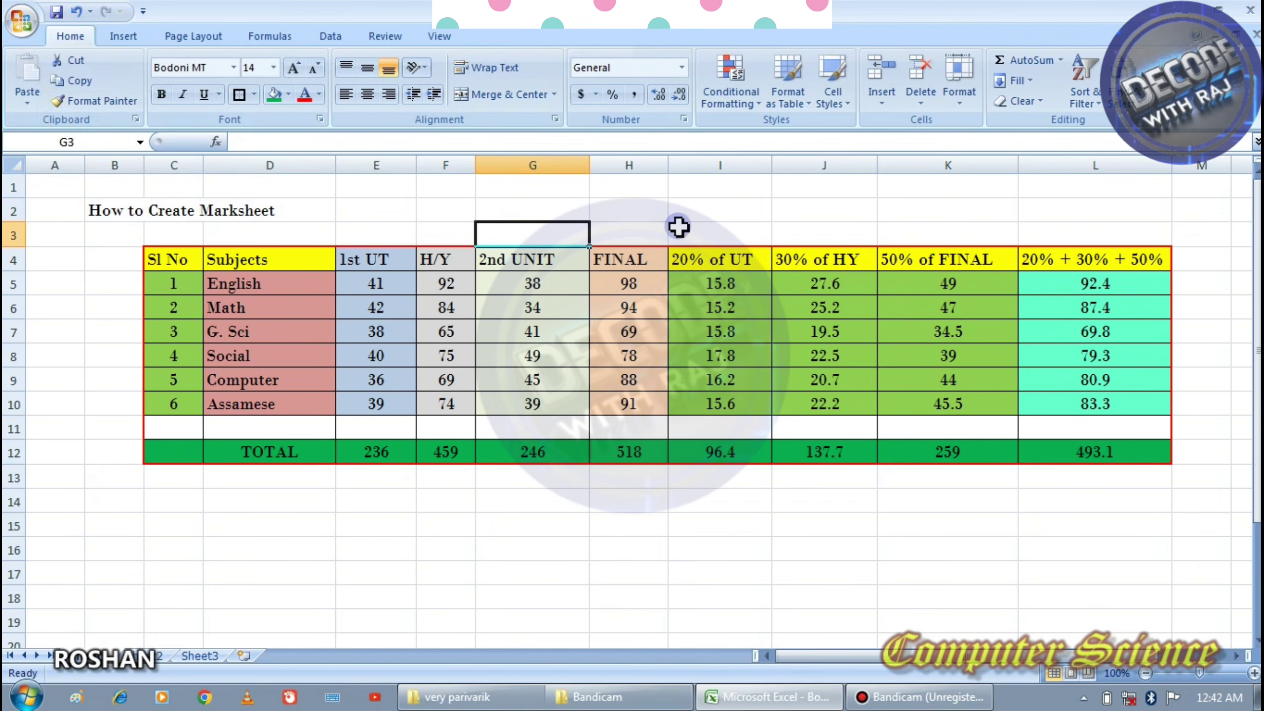
{"action": "type", "text": "MARKSHEET"}
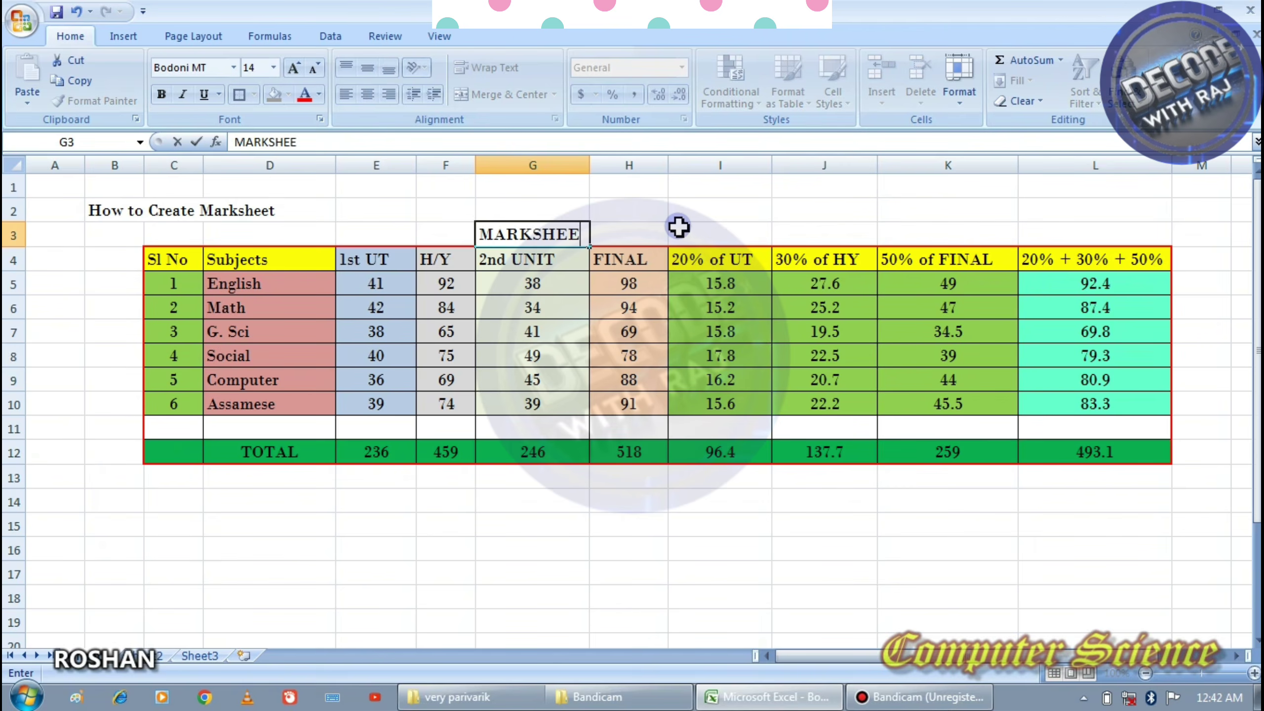
{"action": "left_click", "coordinate": [333, 232]}
{"action": "left_click_drag", "start_coordinate": [343, 233], "coordinate": [961, 231]}
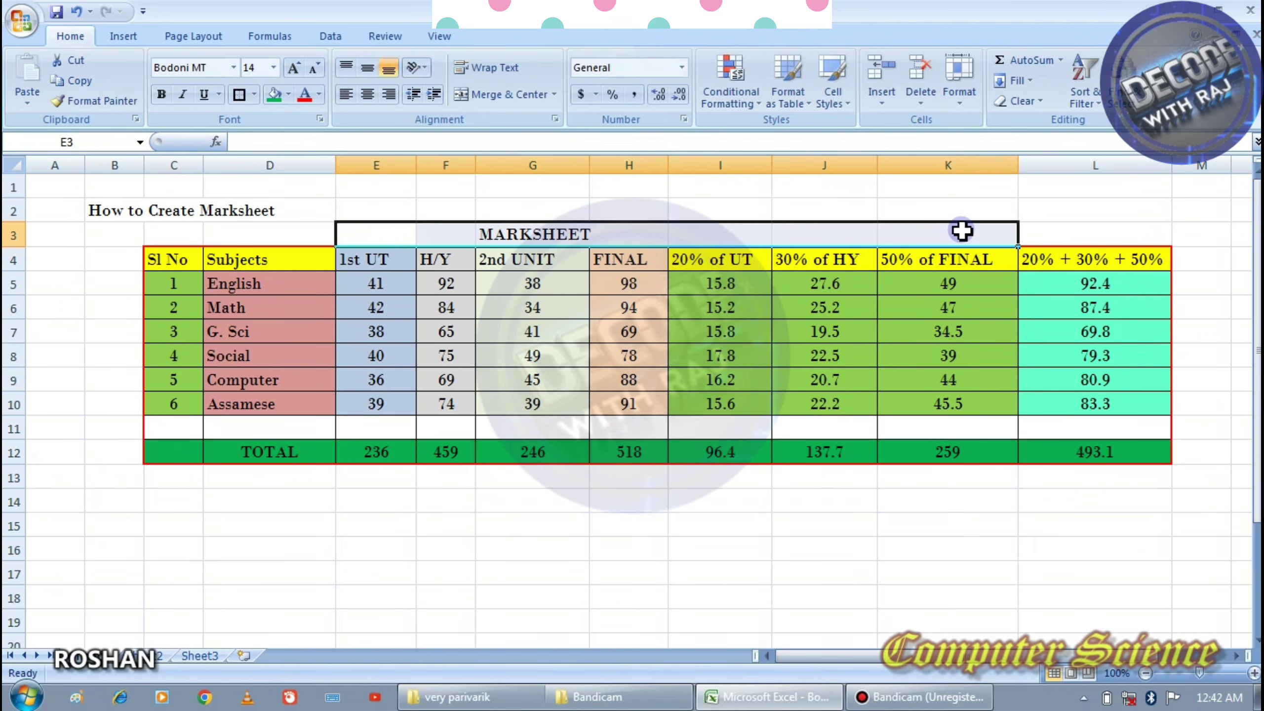
{"action": "left_click", "coordinate": [465, 94]}
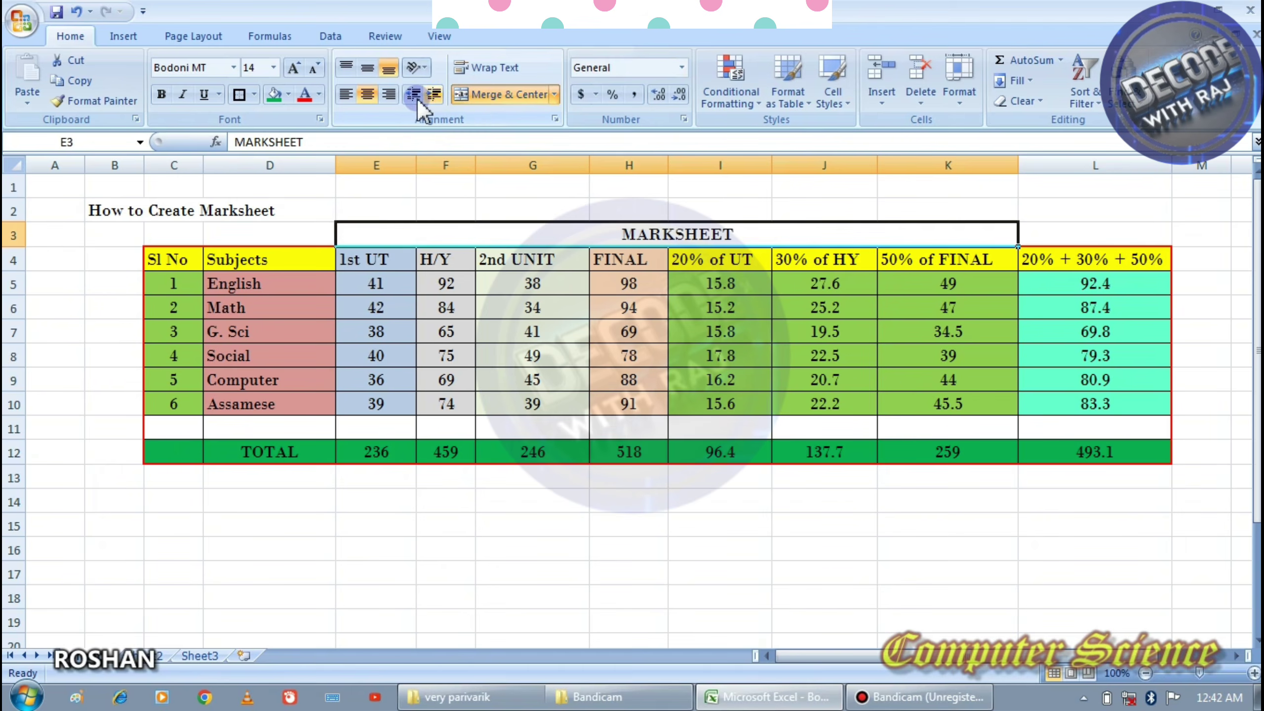
Step: Enlarge the MARKSHEET title to font size 18 and color its text light blue
{"action": "left_click", "coordinate": [293, 67]}
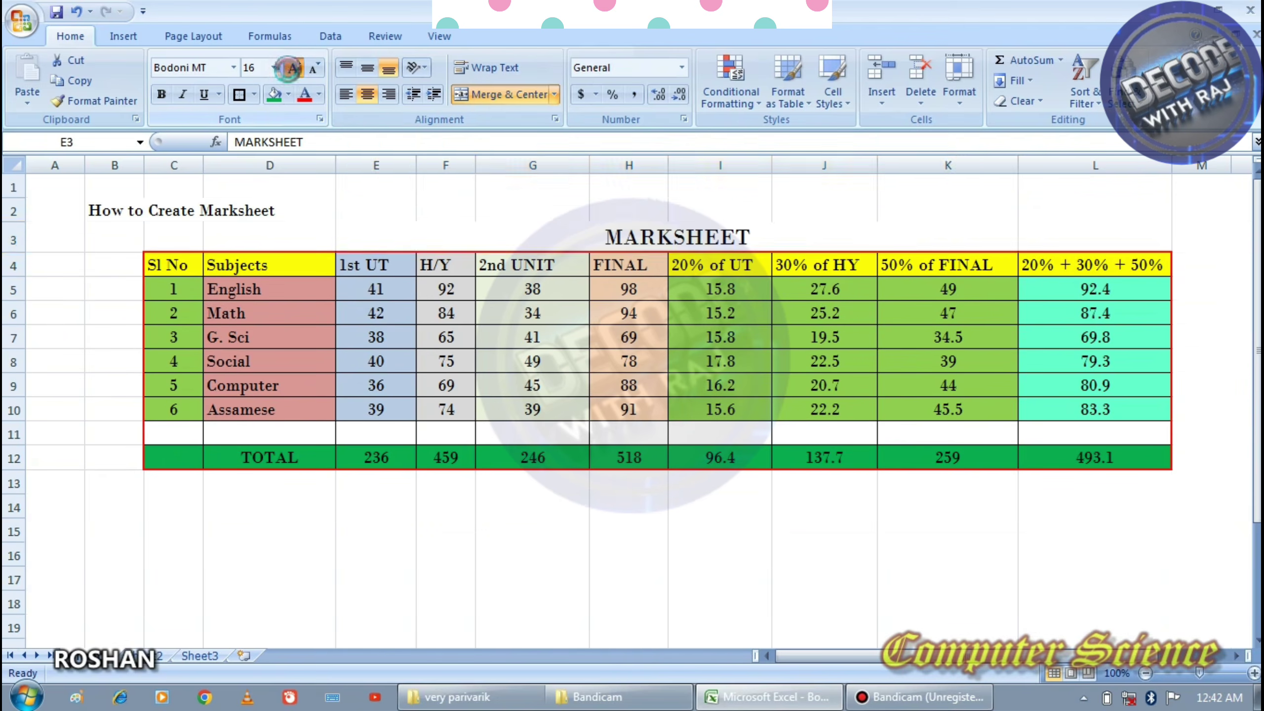
{"action": "left_click", "coordinate": [292, 68]}
{"action": "left_click", "coordinate": [319, 95]}
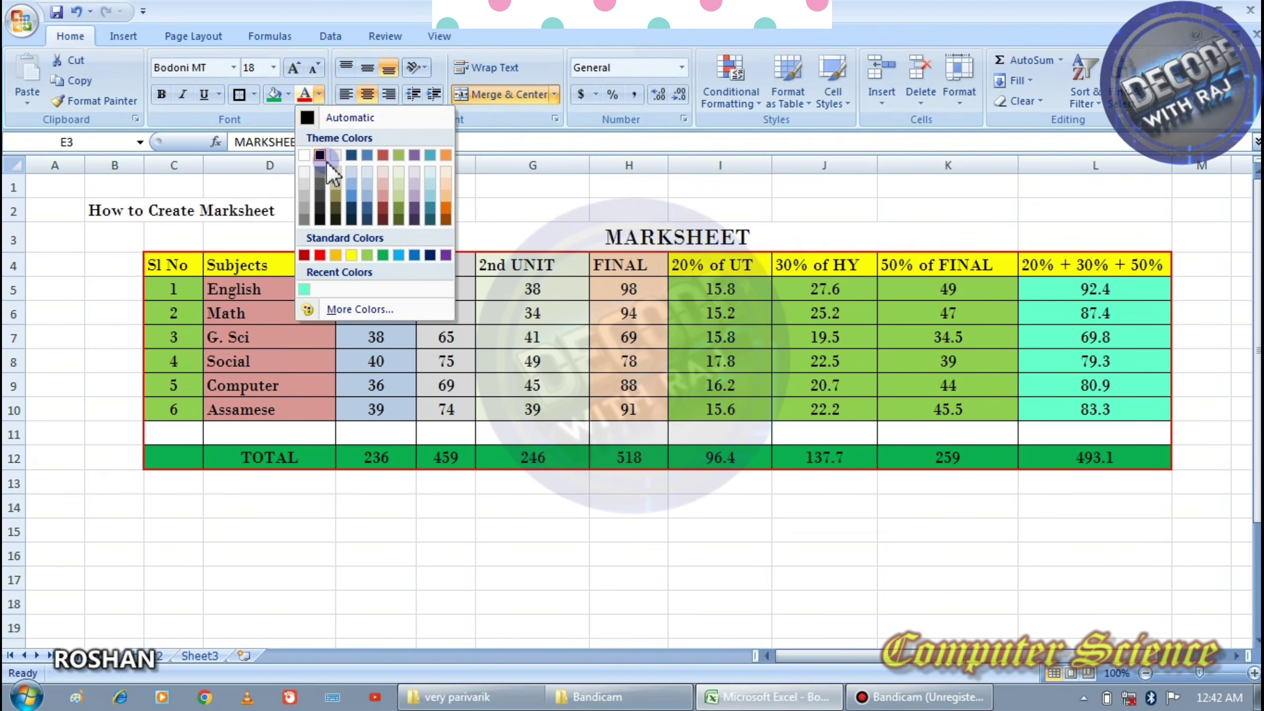
{"action": "left_click", "coordinate": [398, 255]}
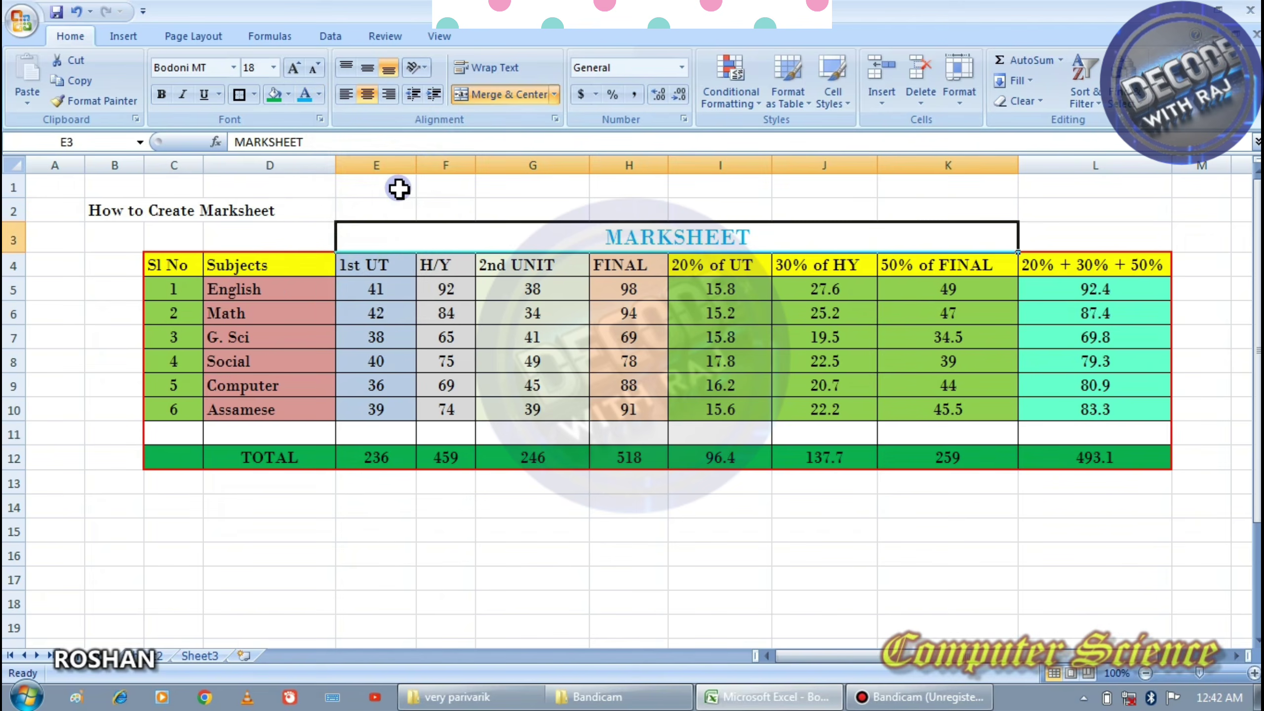
Step: Fill the merged MARKSHEET title cell with dark orange and change its font color to yellow
{"action": "left_click", "coordinate": [288, 96]}
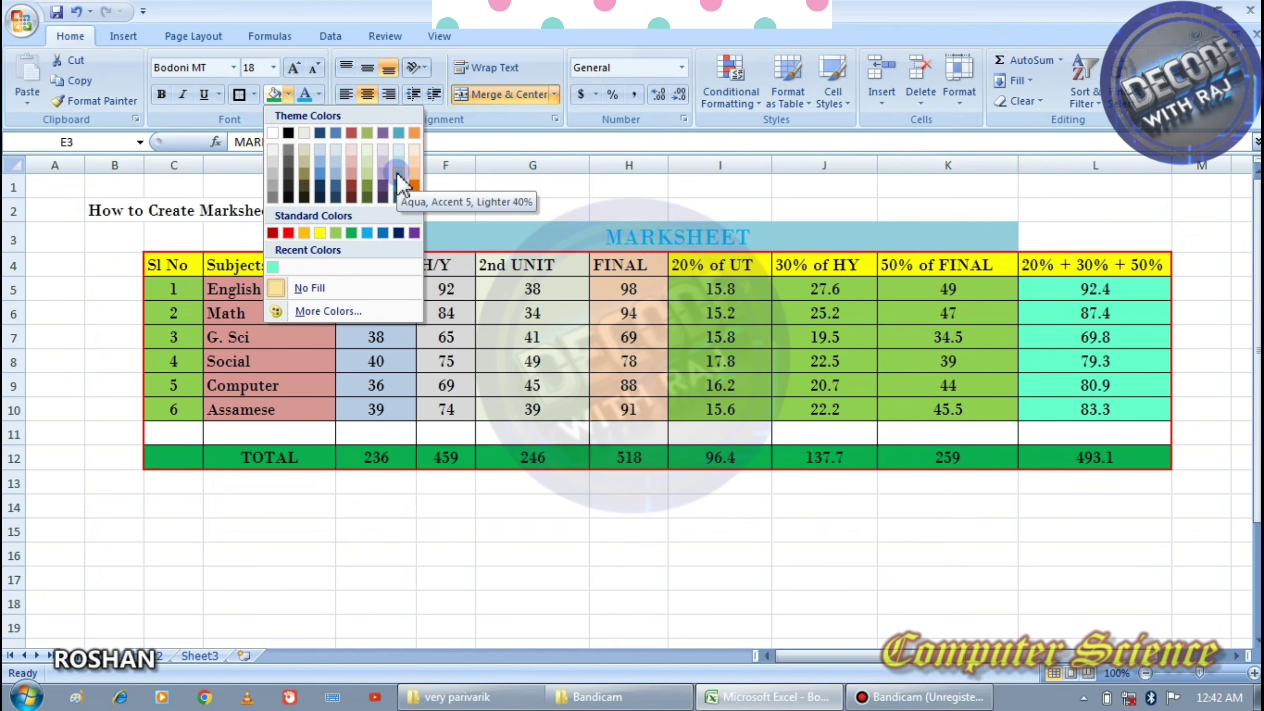
{"action": "left_click", "coordinate": [414, 187]}
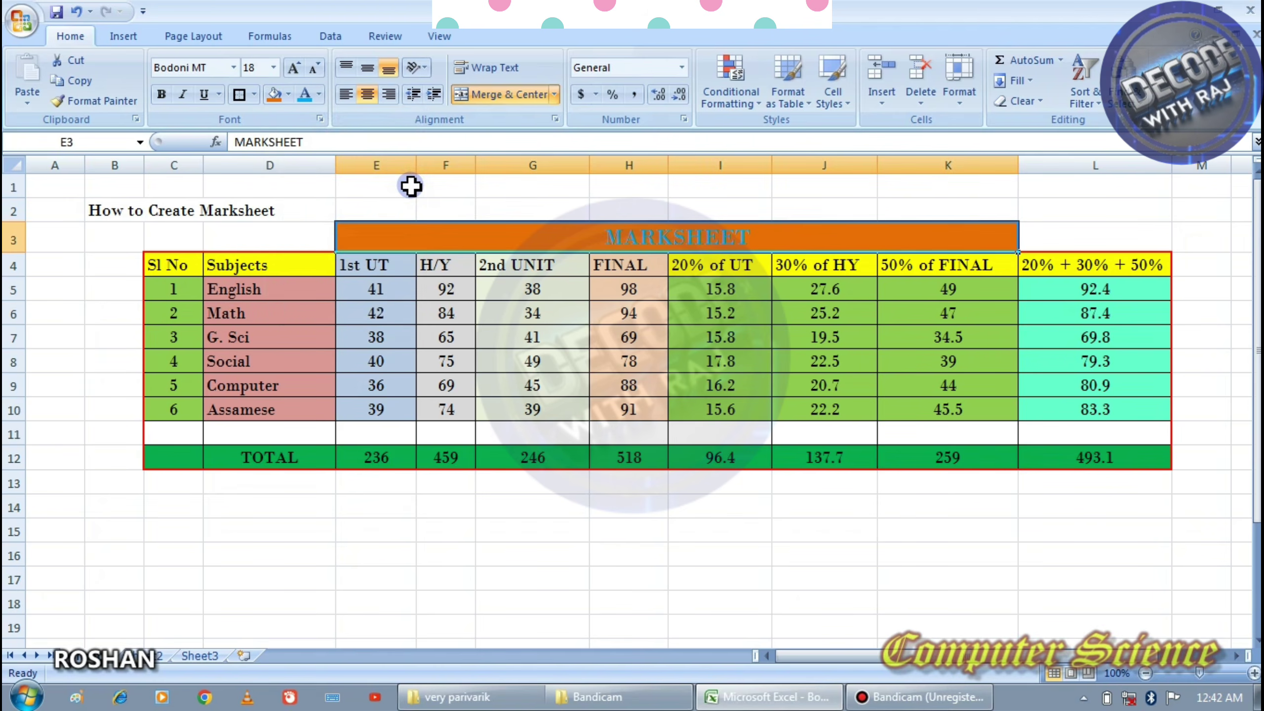
{"action": "left_click", "coordinate": [319, 94]}
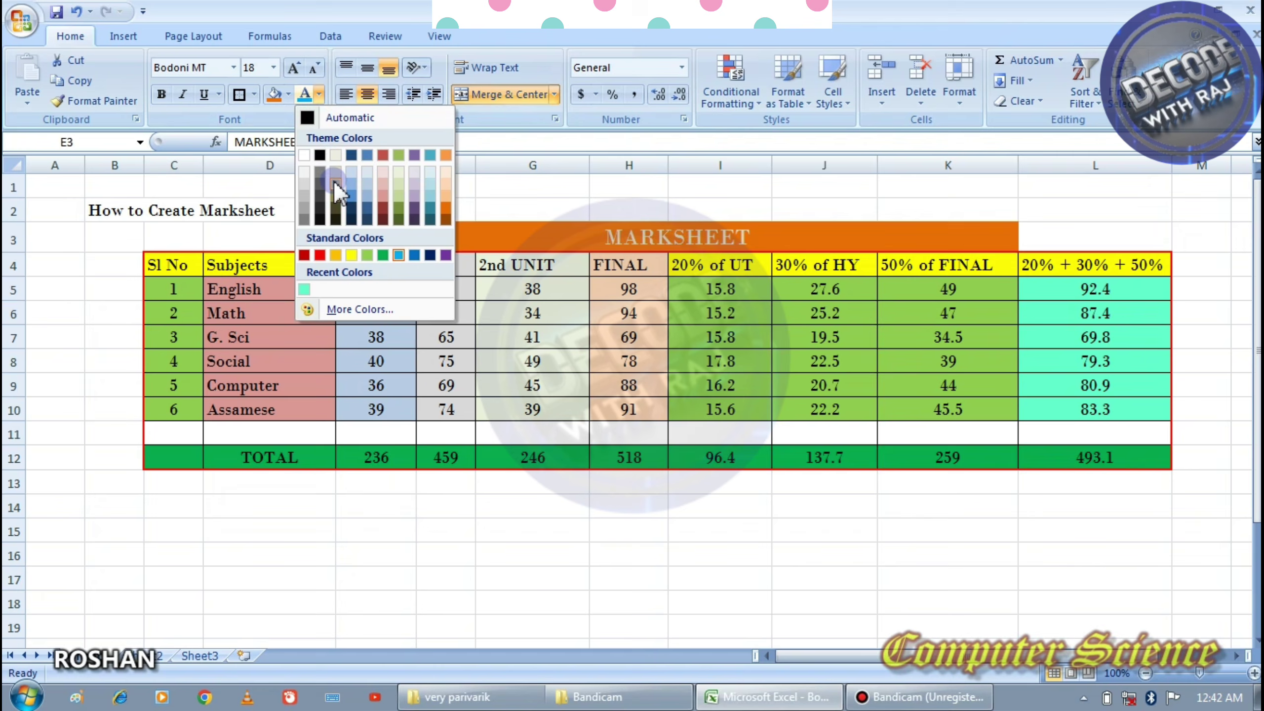
{"action": "left_click", "coordinate": [351, 255]}
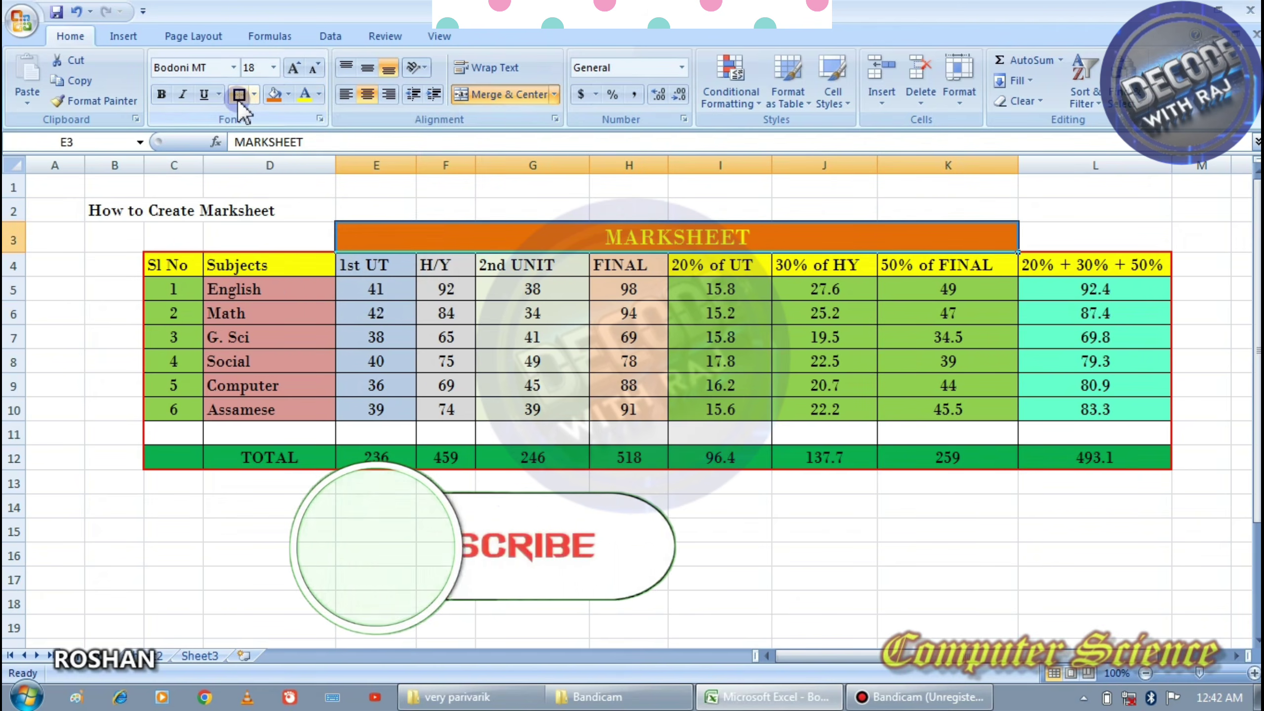
Step: Apply a thick red outside border around the merged MARKSHEET title, E3:K3, and deselect it
{"action": "left_click", "coordinate": [532, 409]}
{"action": "left_click", "coordinate": [532, 507]}
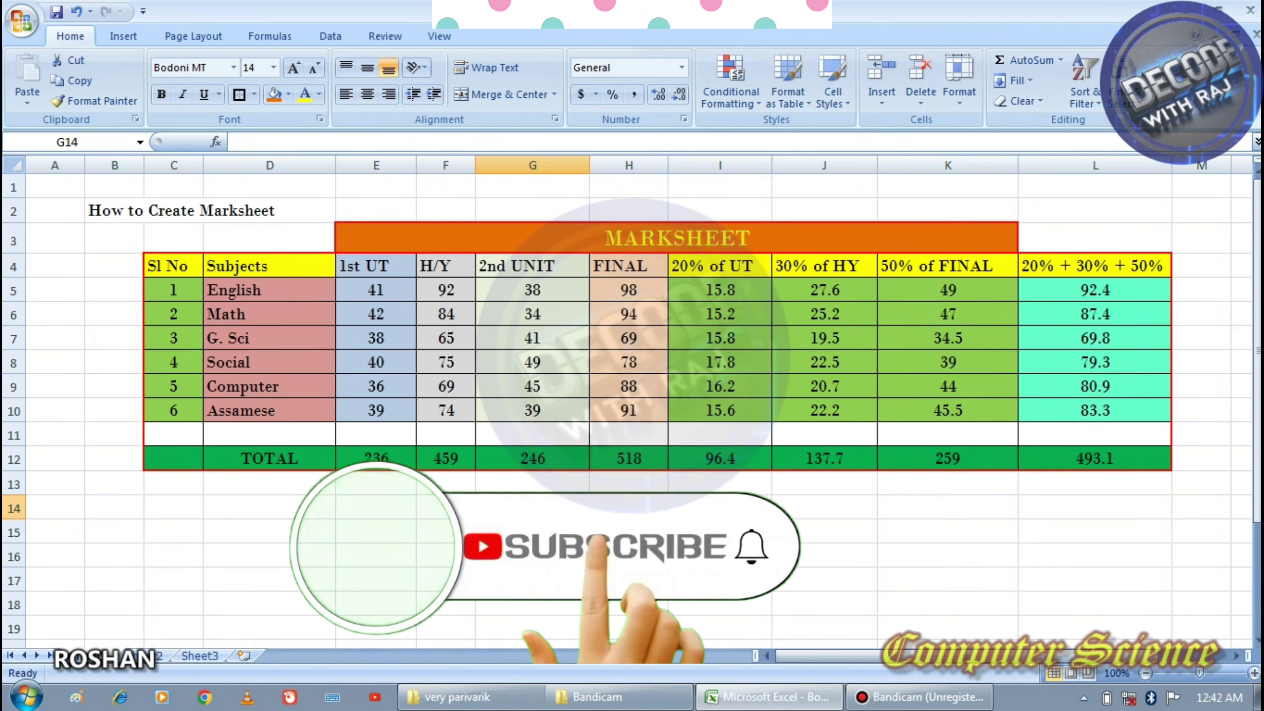
{"action": "left_click", "coordinate": [650, 551]}
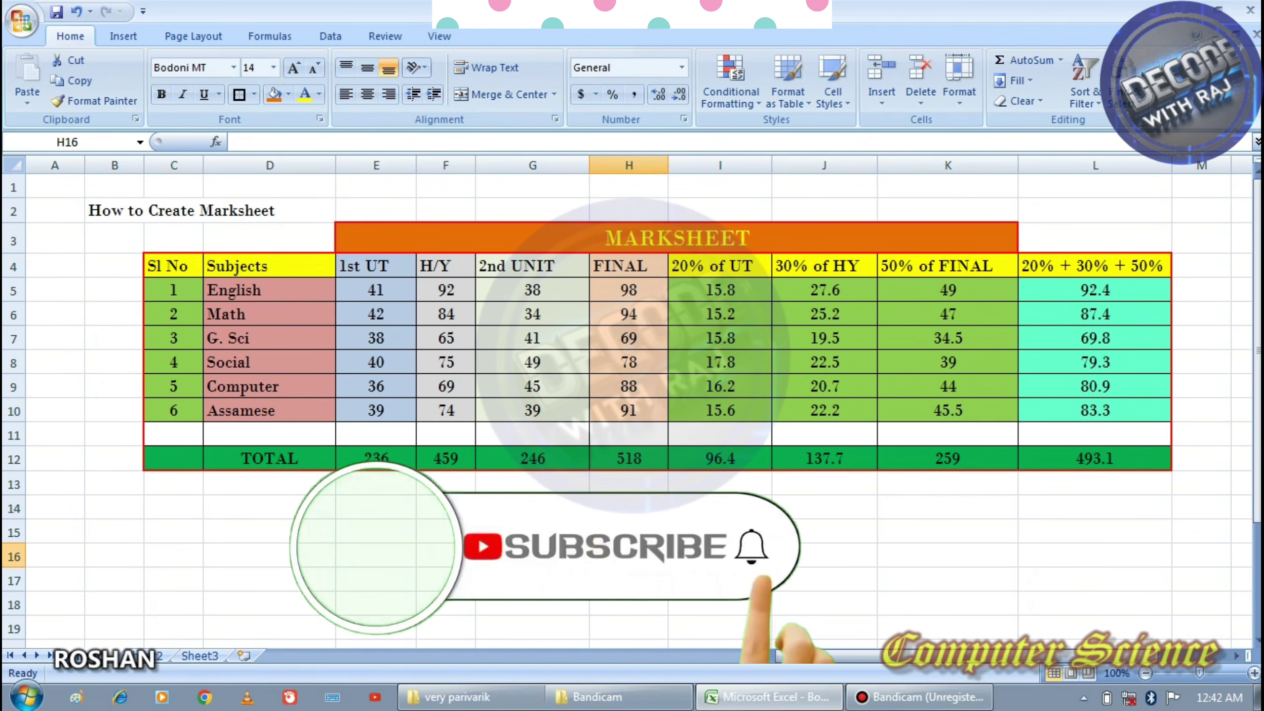